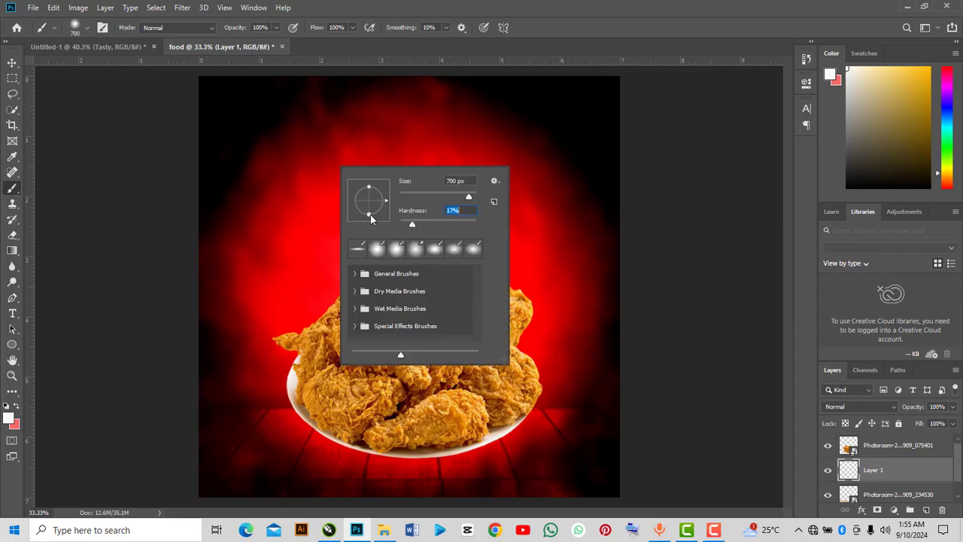
{"action": "key", "text": "Return"}
{"action": "left_click", "coordinate": [9, 418]}
{"action": "left_click", "coordinate": [768, 237]}
{"action": "left_click", "coordinate": [914, 82]}
{"action": "left_click", "coordinate": [473, 426]}
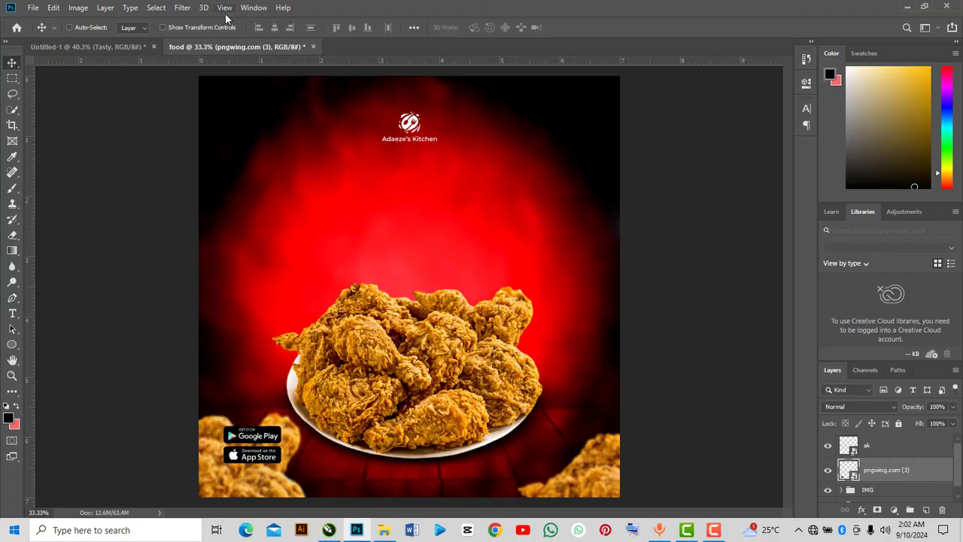
{"action": "key", "text": "ctrl+semicolon"}
{"action": "key", "text": "t"}
{"action": "left_click", "coordinate": [332, 214]}
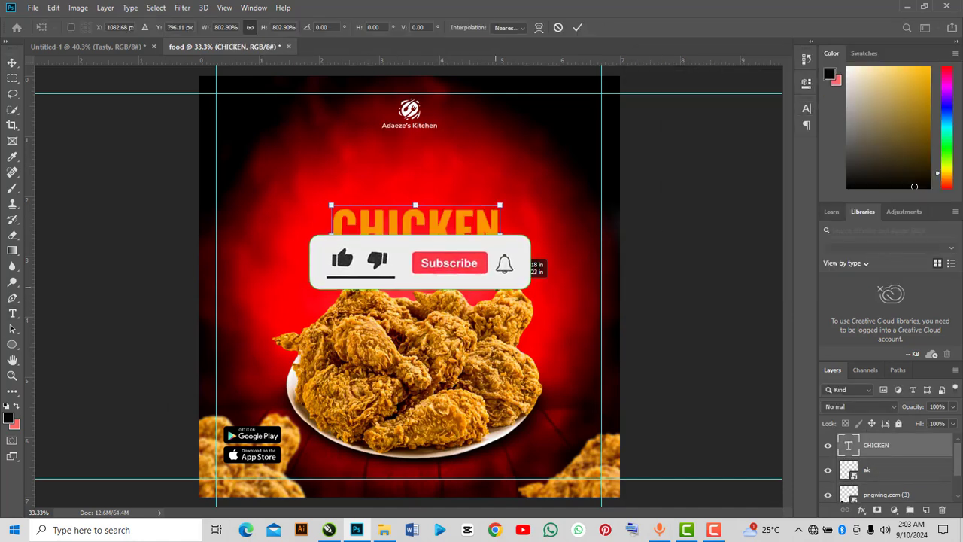
{"action": "left_click_drag", "start_coordinate": [873, 445], "coordinate": [858, 480]}
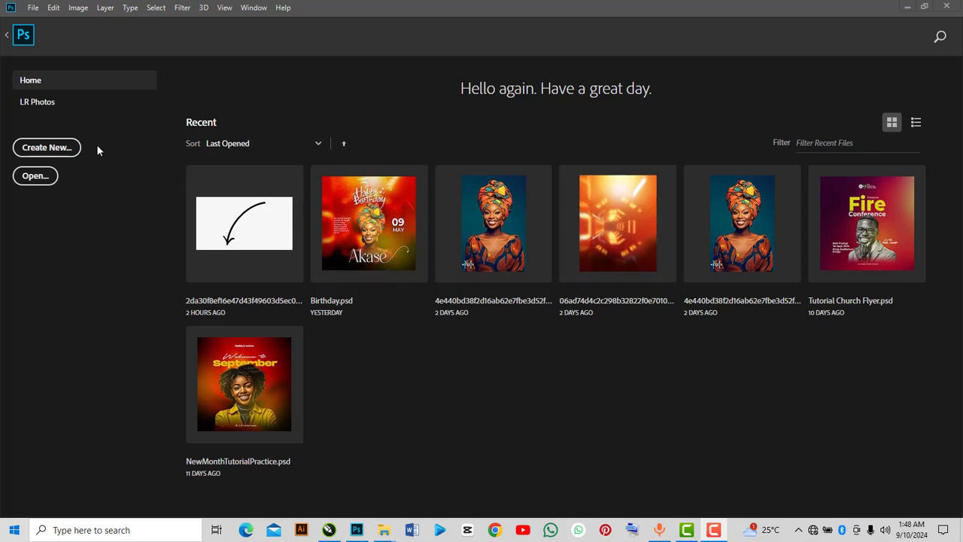
Create a new document named food, 7 by 7 inches at 300 pixels/inch.
{"action": "left_click", "coordinate": [78, 149]}
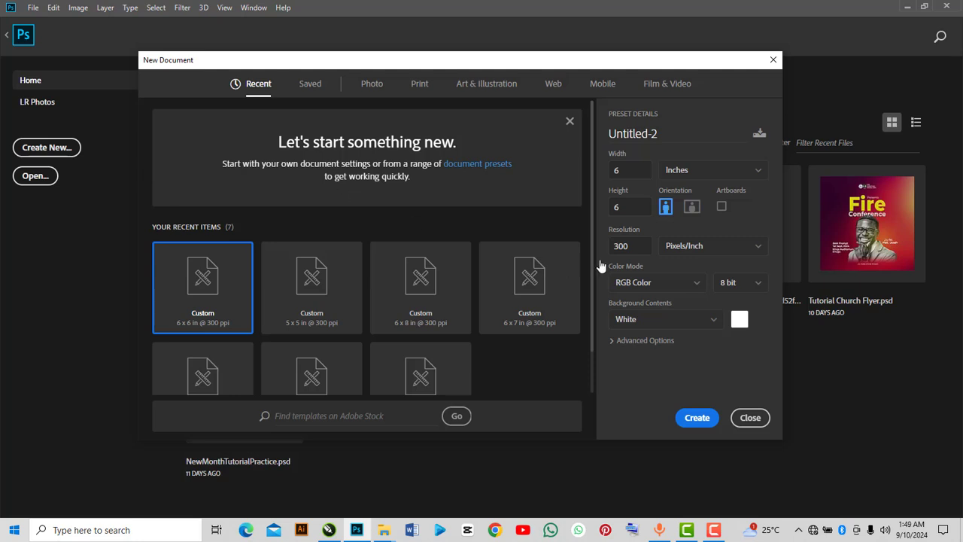
{"action": "left_click_drag", "start_coordinate": [660, 133], "coordinate": [575, 138]}
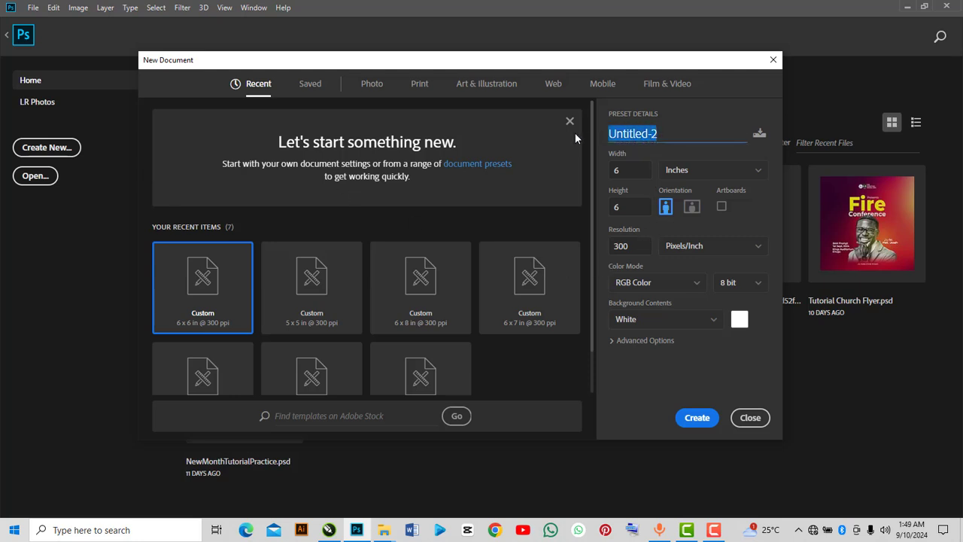
{"action": "type", "text": "food"}
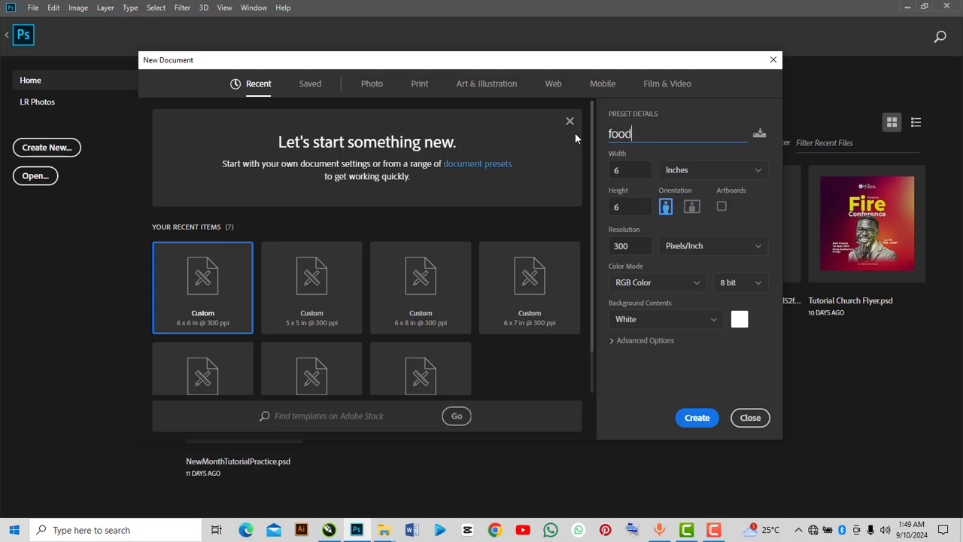
{"action": "left_click", "coordinate": [641, 164]}
{"action": "type", "text": "7"}
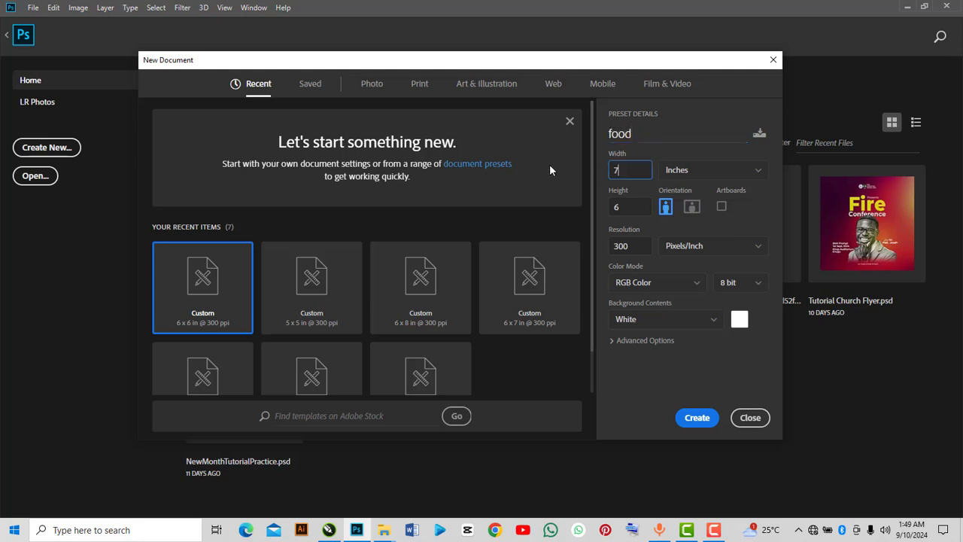
{"action": "key", "text": "Tab"}
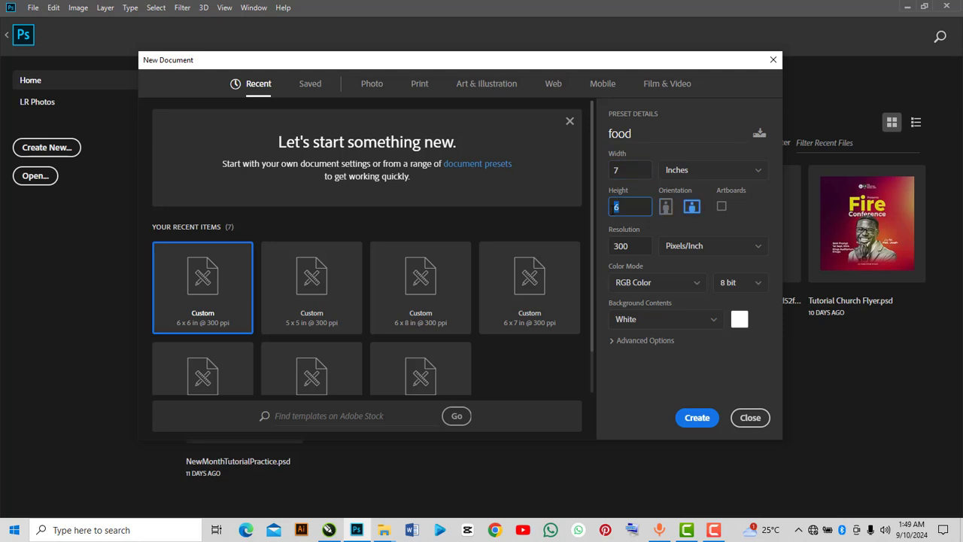
{"action": "type", "text": "7"}
{"action": "left_click", "coordinate": [698, 417]}
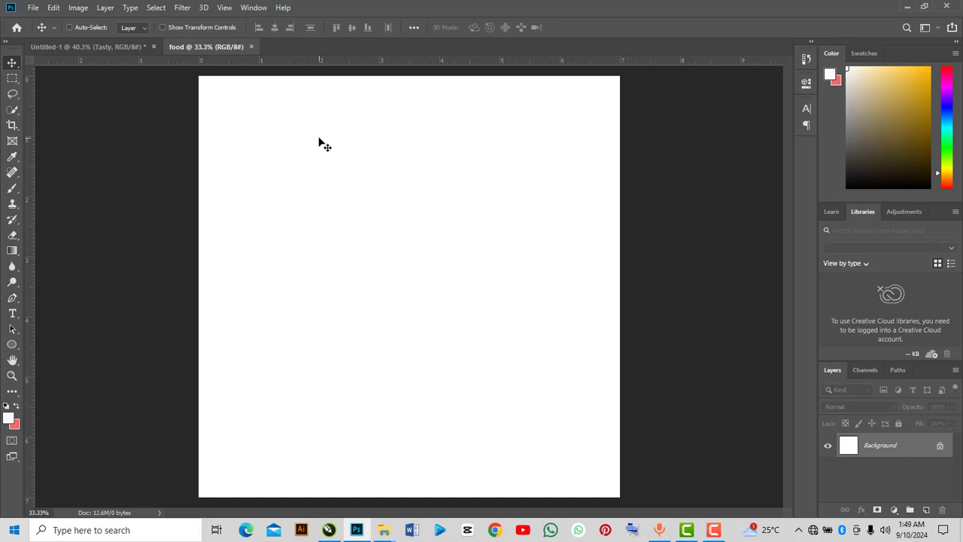
{"action": "mouse_move", "coordinate": [386, 516]}
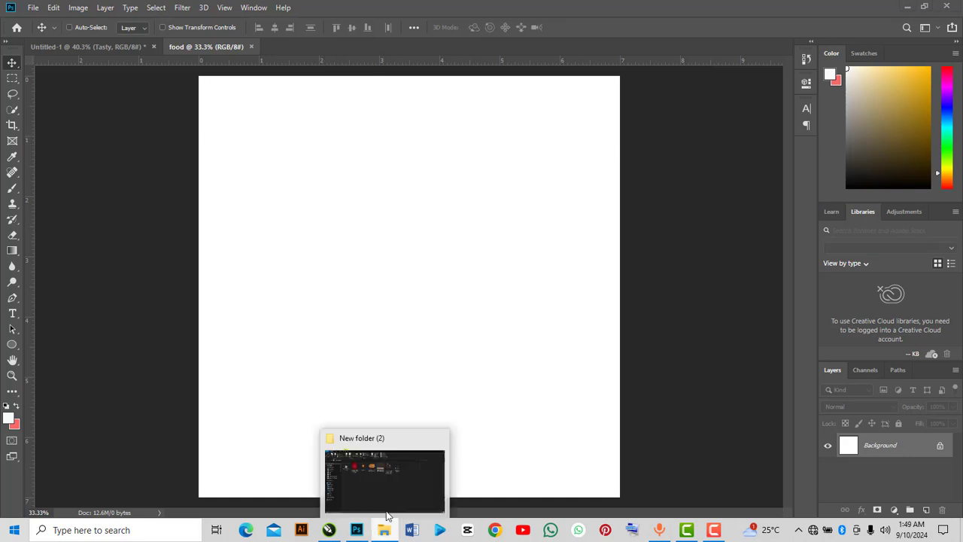
{"action": "left_click", "coordinate": [385, 498]}
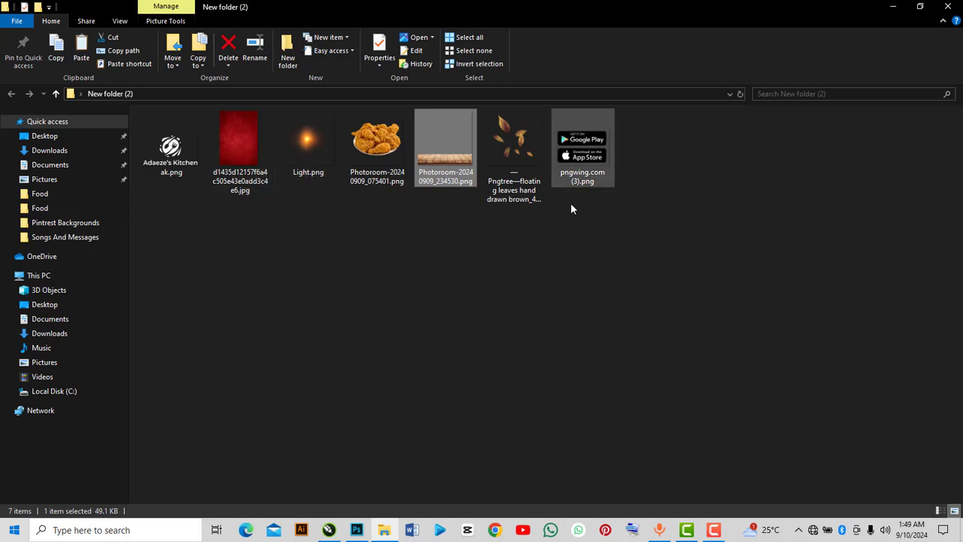
{"action": "left_click", "coordinate": [357, 530]}
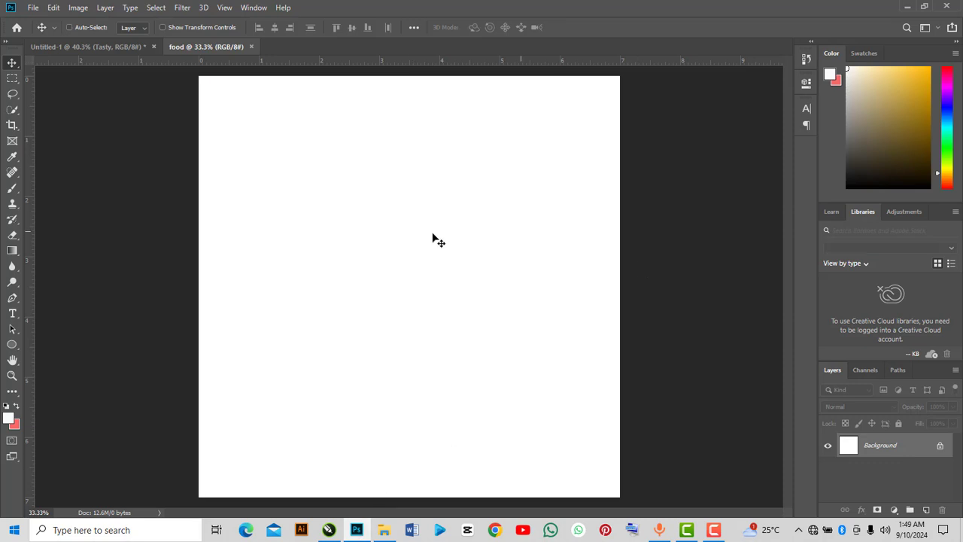
Add a Gradient Fill layer and set its style to Radial.
{"action": "left_click", "coordinate": [894, 511]}
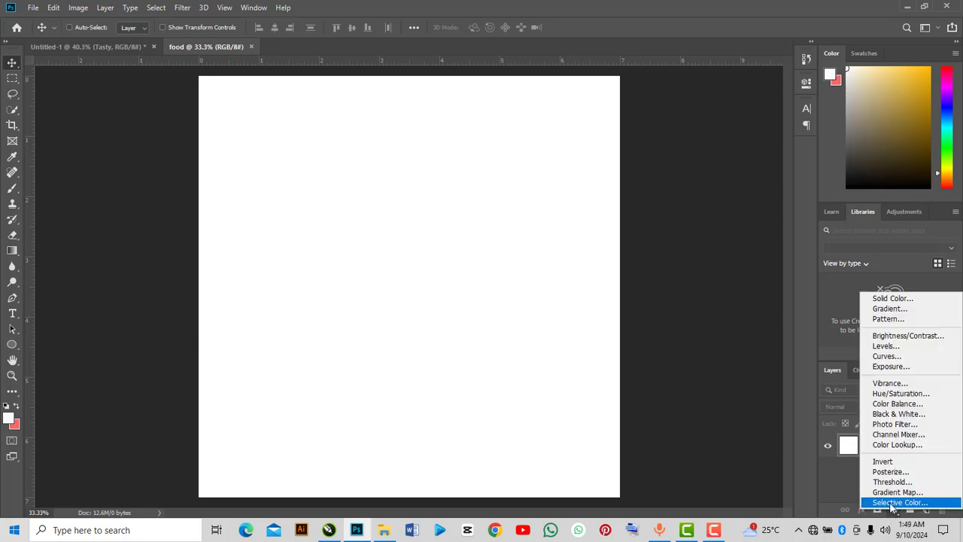
{"action": "left_click", "coordinate": [882, 310]}
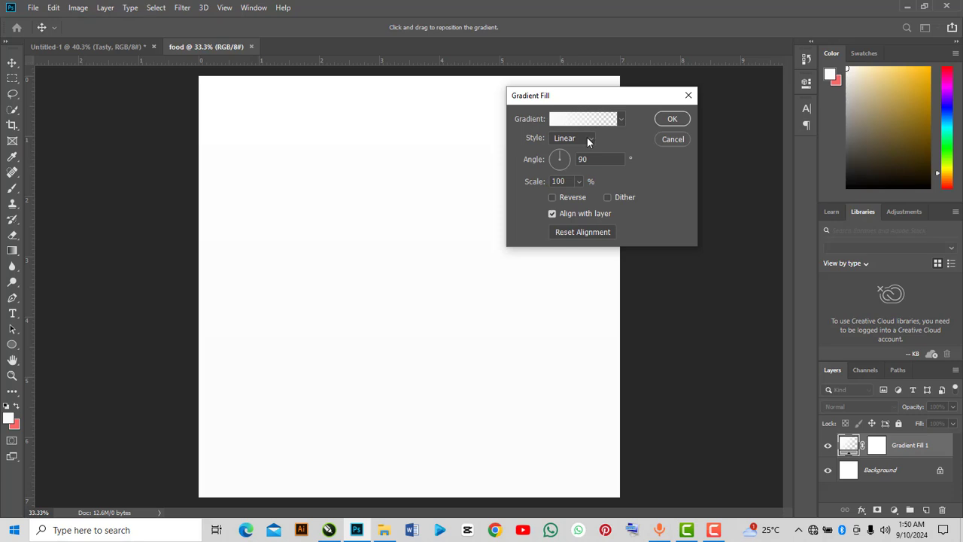
{"action": "left_click", "coordinate": [588, 139]}
{"action": "left_click", "coordinate": [576, 155]}
Set the gradient's left color stop to the dark red 0d0101.
{"action": "left_click", "coordinate": [574, 121]}
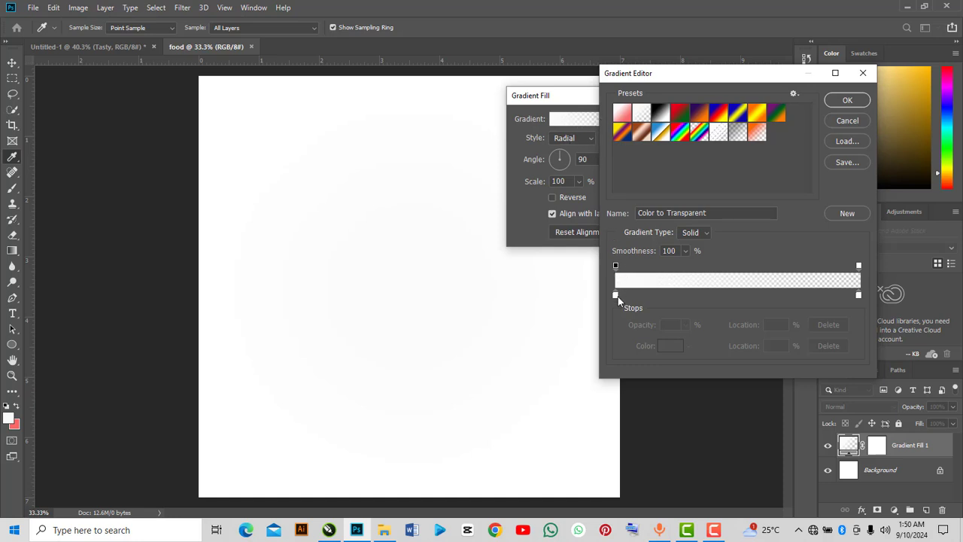
{"action": "left_click", "coordinate": [616, 295]}
{"action": "left_click", "coordinate": [672, 347]}
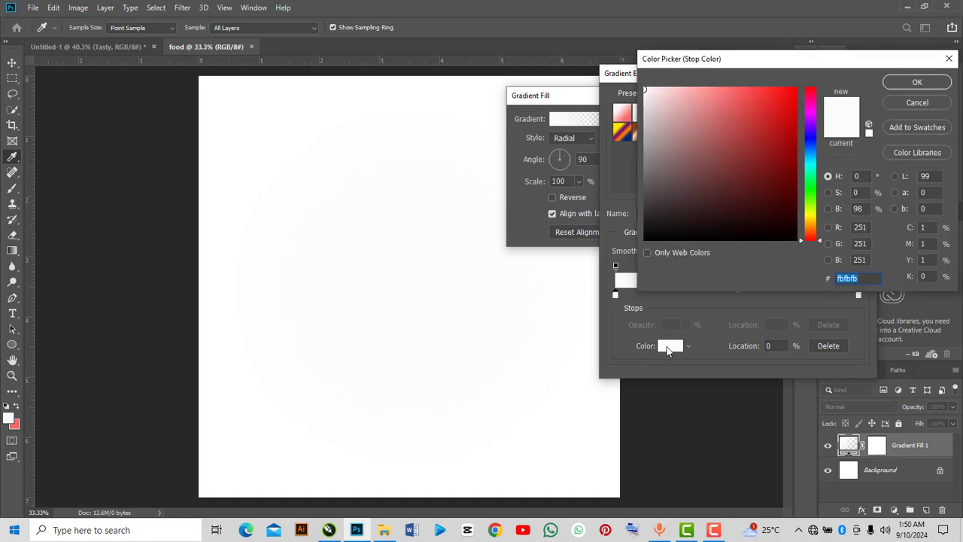
{"action": "left_click", "coordinate": [789, 231]}
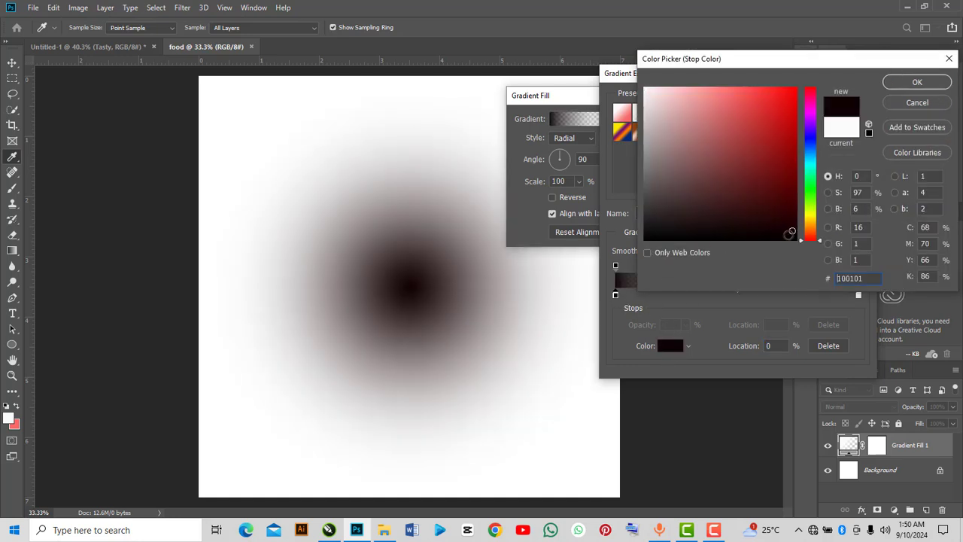
{"action": "left_click", "coordinate": [896, 89]}
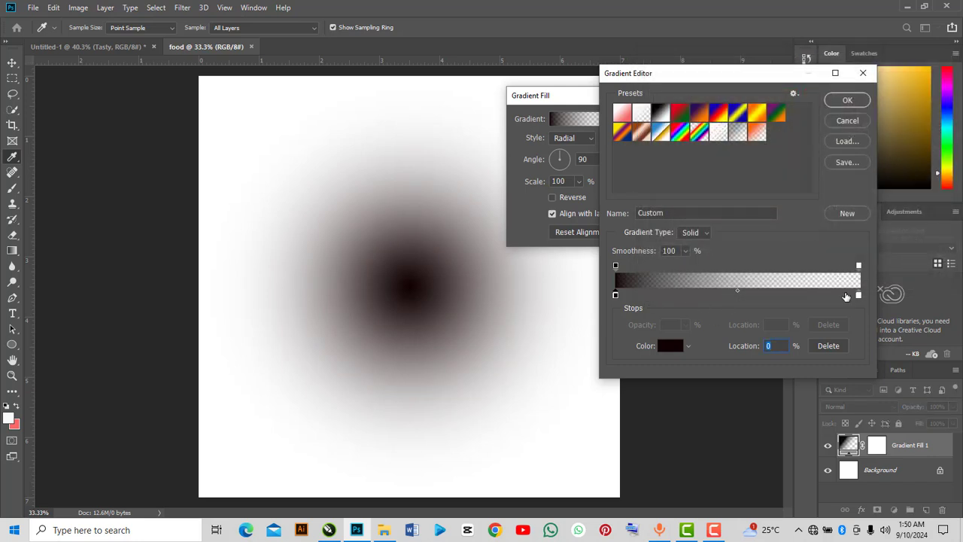
Set the gradient's right color stop to f6f6f6.
{"action": "left_click", "coordinate": [859, 296]}
{"action": "left_click", "coordinate": [675, 346]}
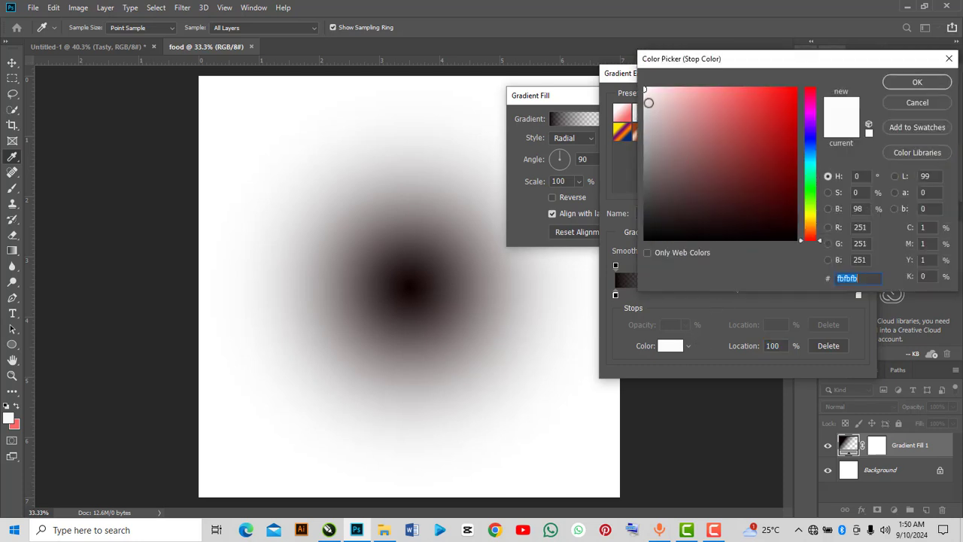
{"action": "type", "text": "f6f6f6"}
{"action": "left_click", "coordinate": [903, 80]}
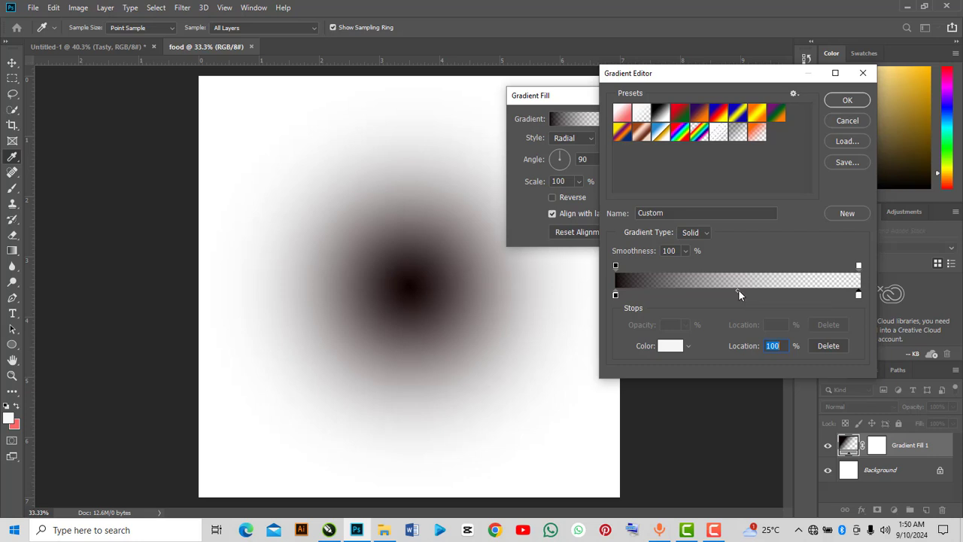
Move the gradient midpoint to 33% location and confirm the gradient.
{"action": "left_click_drag", "start_coordinate": [739, 290], "coordinate": [697, 289]}
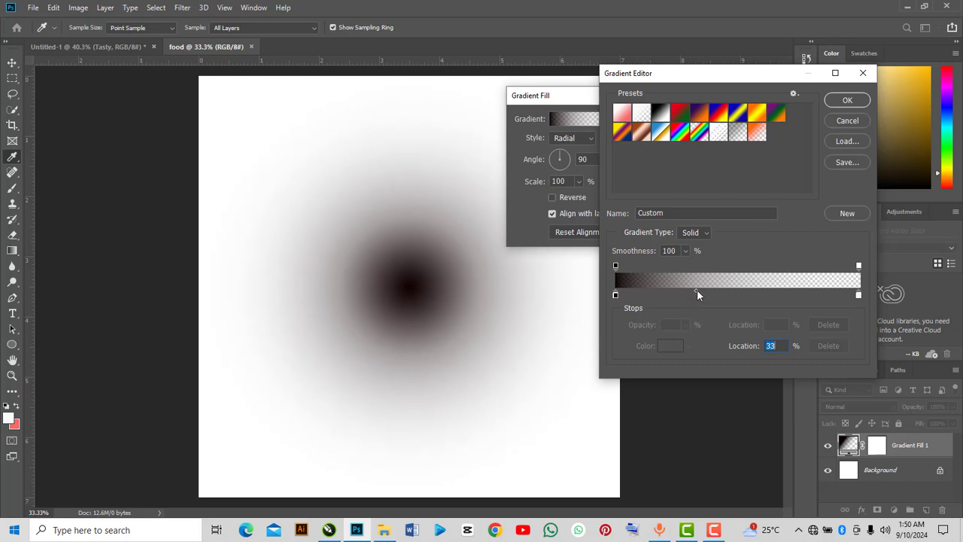
{"action": "key", "text": "Down"}
{"action": "left_click", "coordinate": [848, 101]}
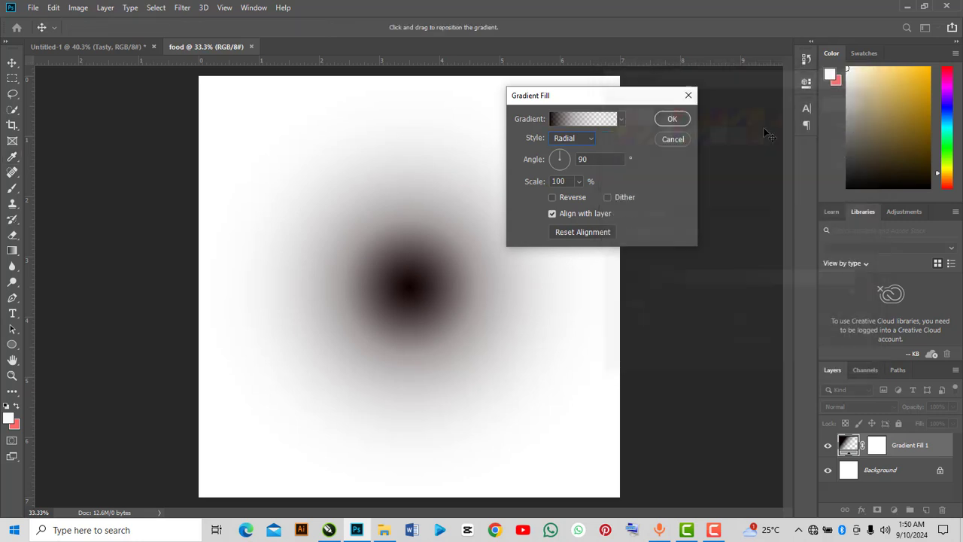
Reverse the radial gradient and confirm the Gradient Fill.
{"action": "left_click", "coordinate": [564, 198]}
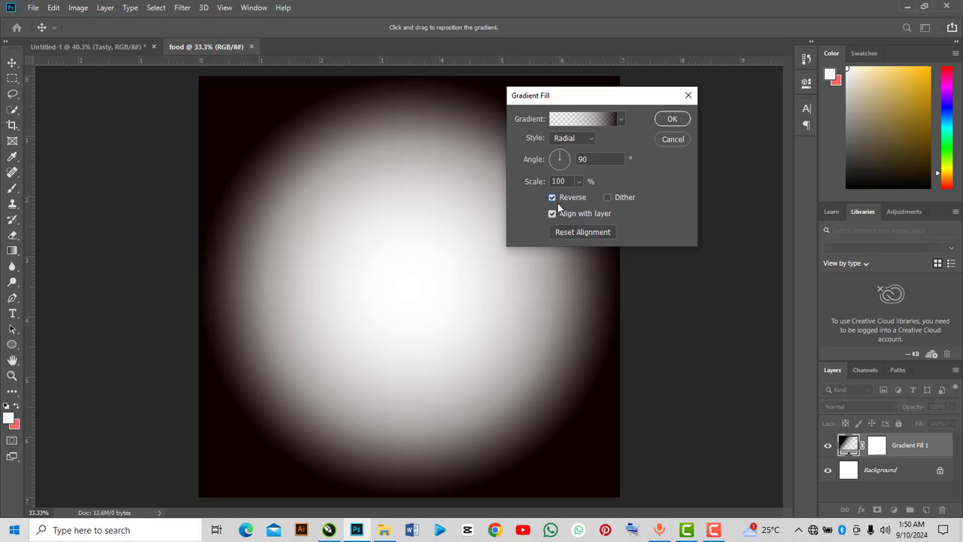
{"action": "left_click", "coordinate": [680, 121]}
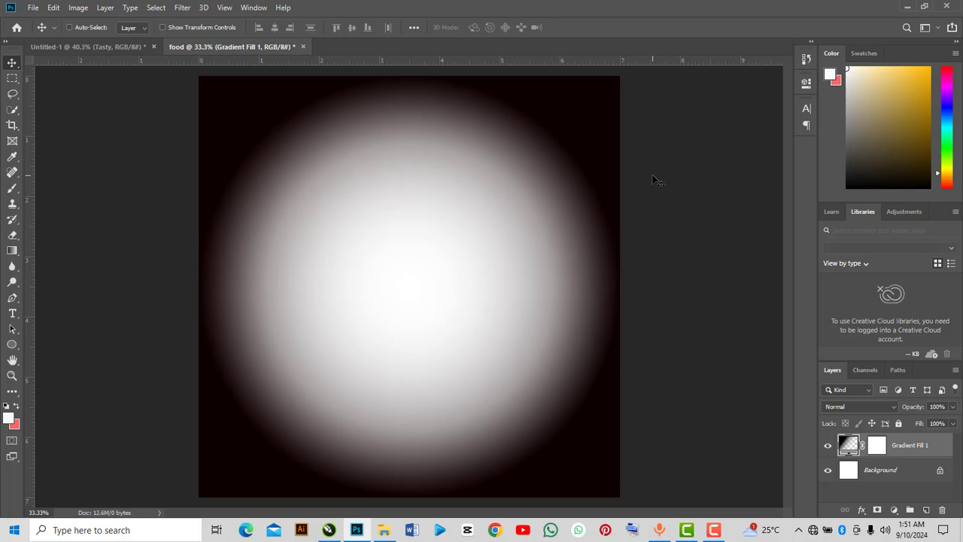
Drag the red texture JPG from the folder into the document.
{"action": "left_click", "coordinate": [389, 532]}
{"action": "left_click", "coordinate": [253, 164]}
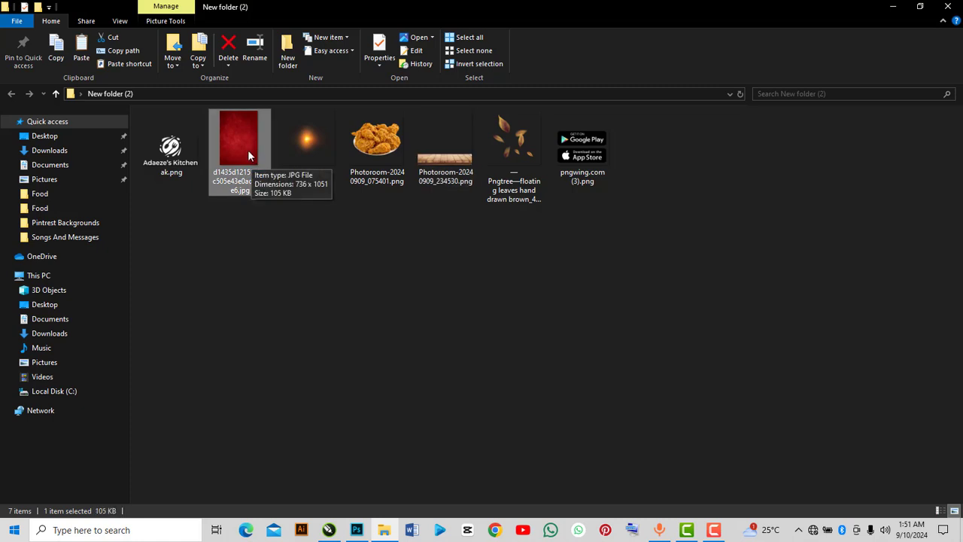
{"action": "left_click_drag", "start_coordinate": [247, 150], "coordinate": [376, 374]}
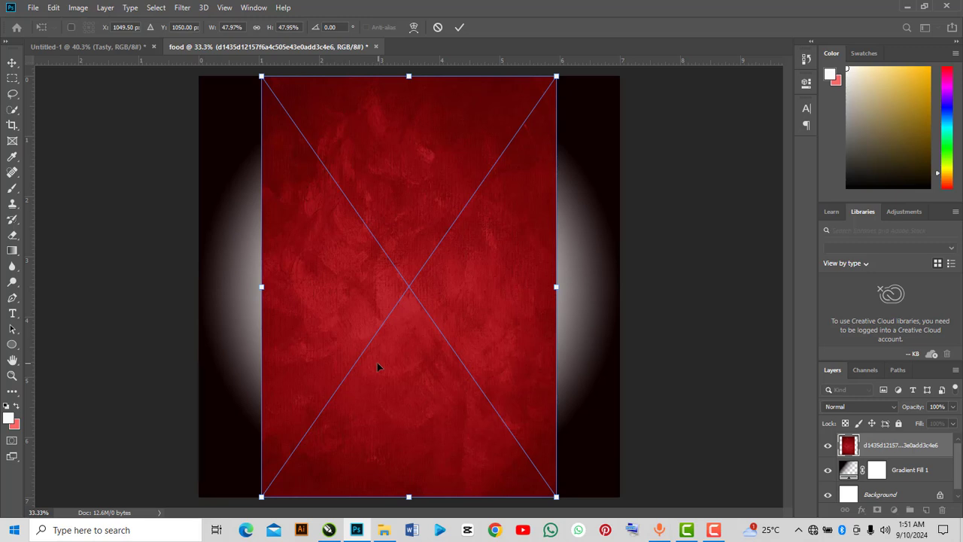
Scale the red texture to about 72% so it covers the whole canvas and commit.
{"action": "left_click_drag", "start_coordinate": [556, 497], "coordinate": [718, 533]}
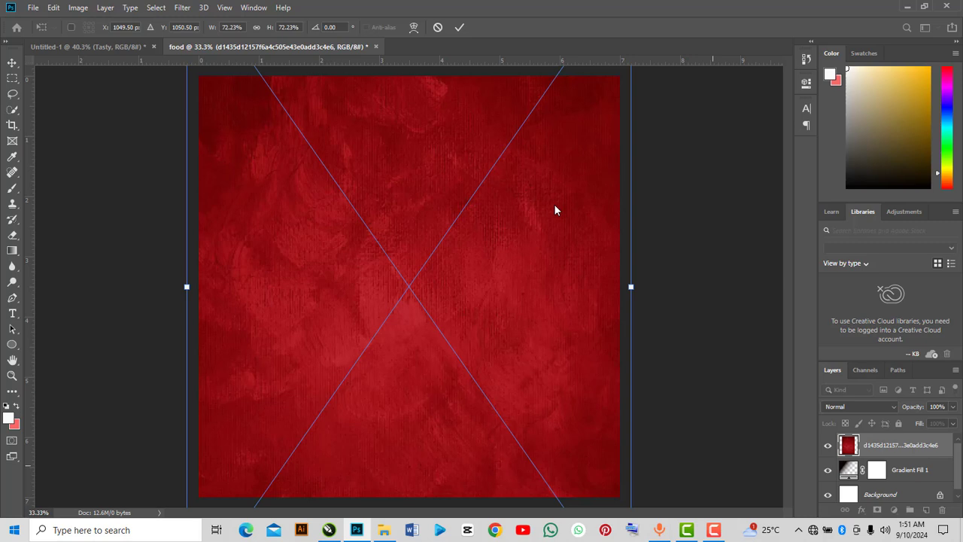
{"action": "left_click", "coordinate": [460, 28]}
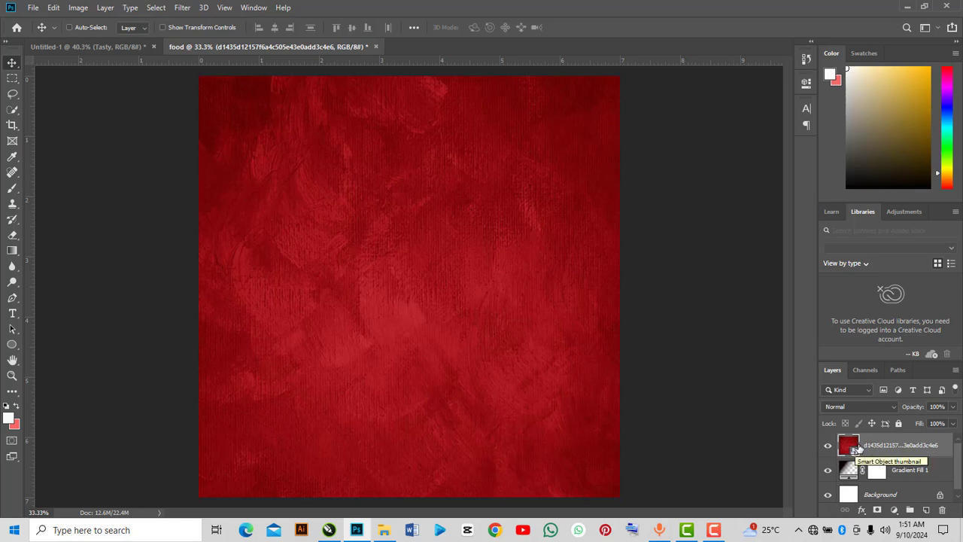
Convert the red texture layer to a Smart Object.
{"action": "right_click", "coordinate": [857, 449]}
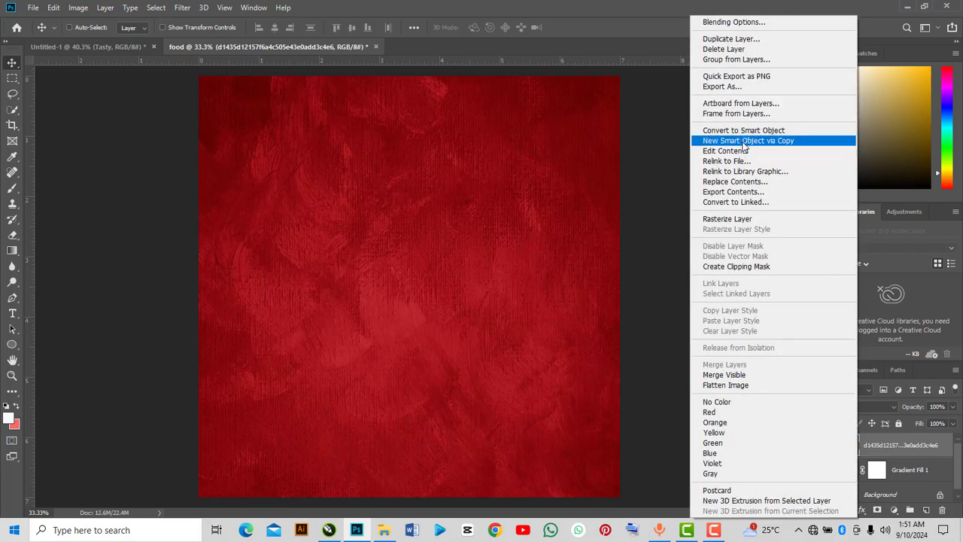
{"action": "left_click", "coordinate": [744, 133]}
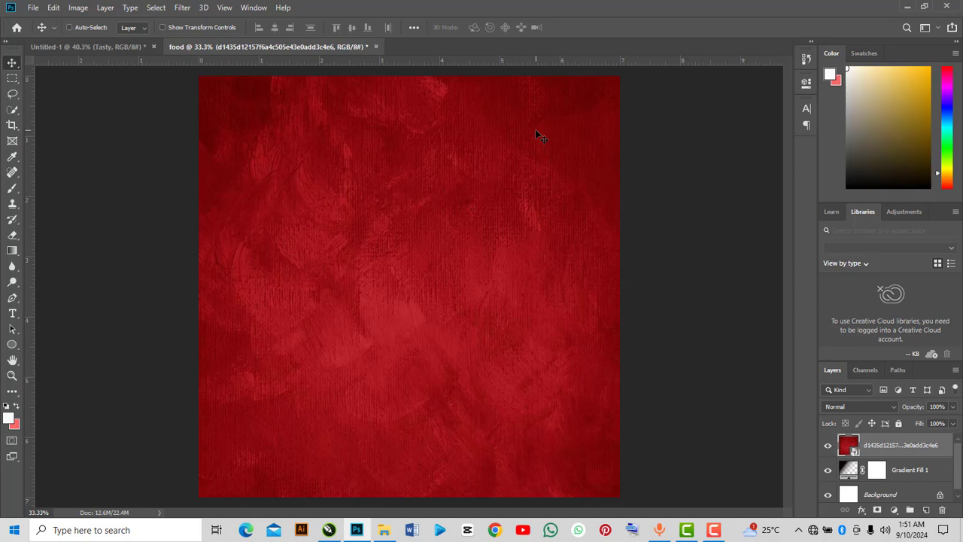
Apply a Gaussian Blur with a 20 pixel radius to the red texture.
{"action": "left_click", "coordinate": [184, 9]}
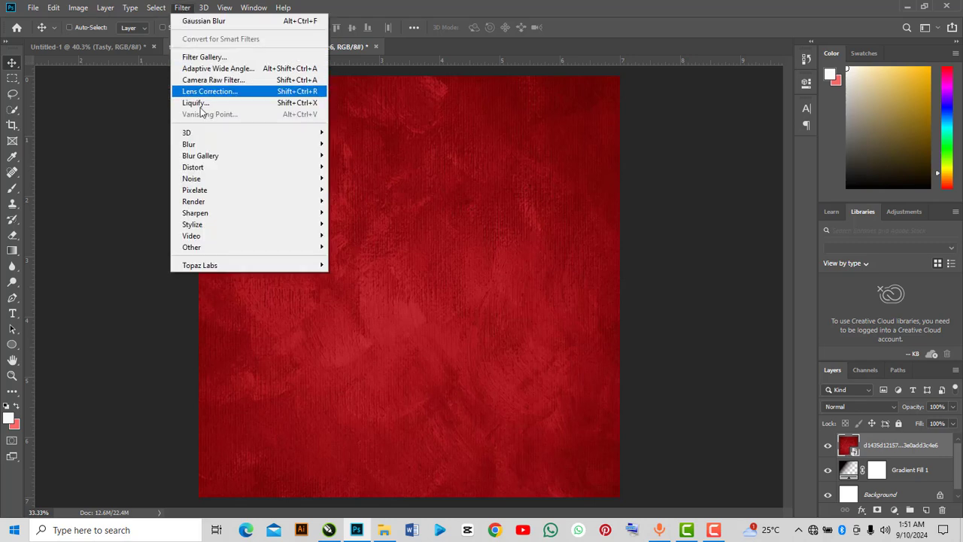
{"action": "mouse_move", "coordinate": [213, 150]}
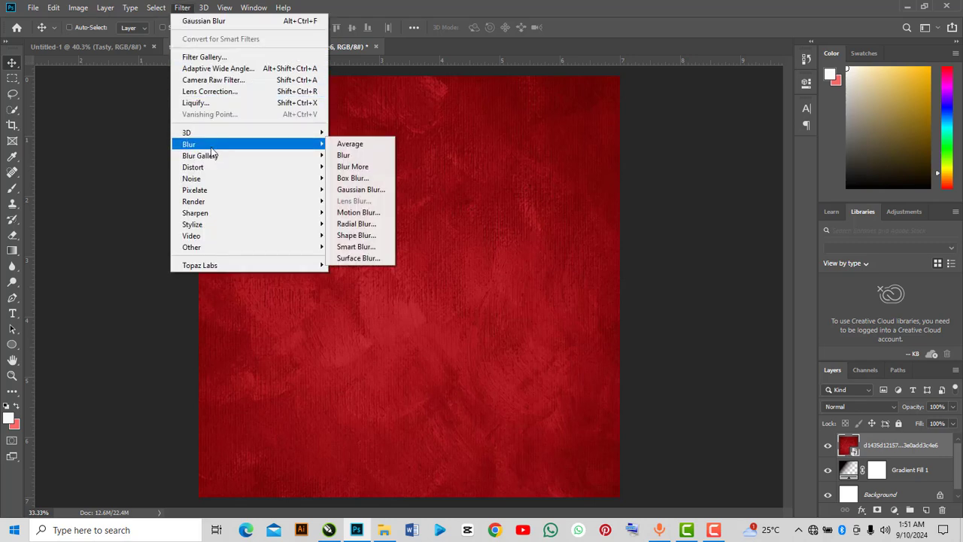
{"action": "left_click", "coordinate": [379, 190]}
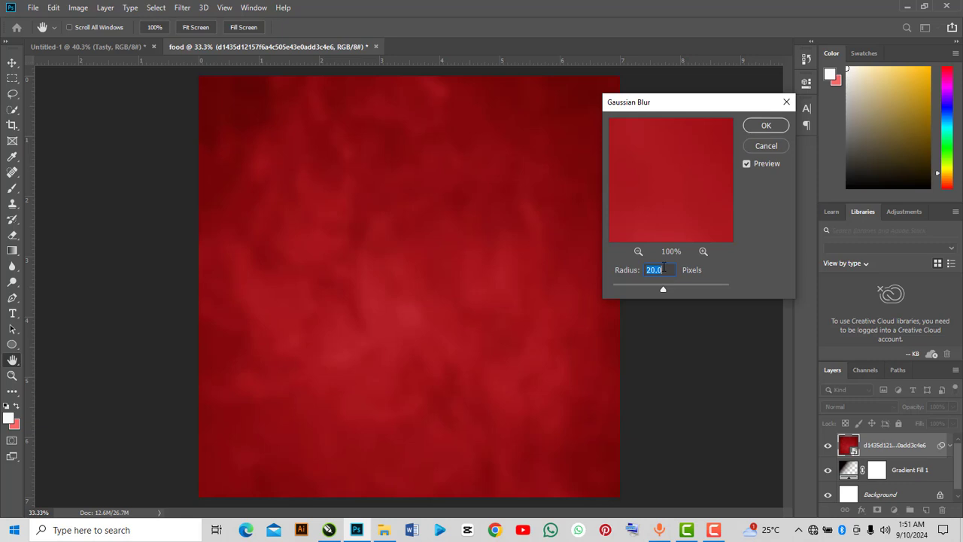
{"action": "left_click", "coordinate": [759, 125]}
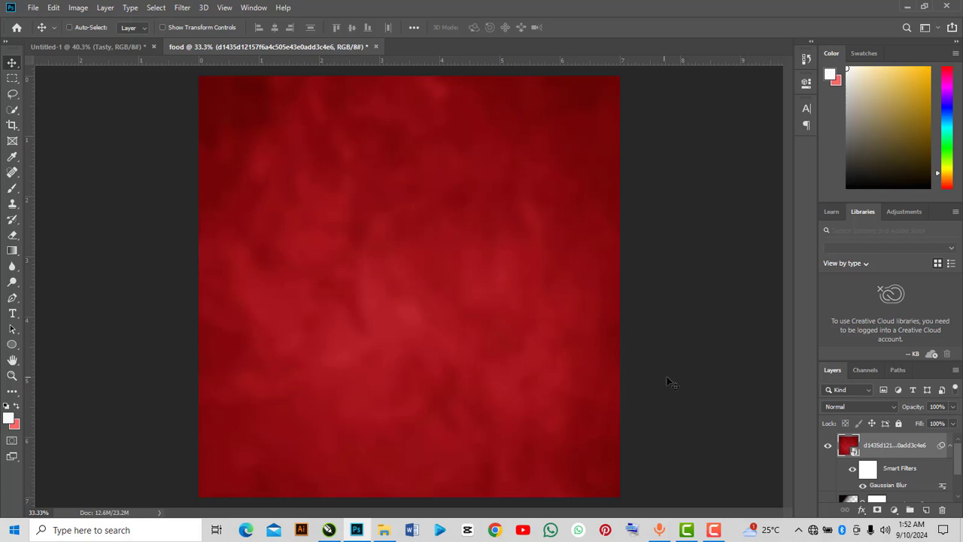
Set the red texture layer's blend mode to Linear Light.
{"action": "left_click", "coordinate": [848, 404]}
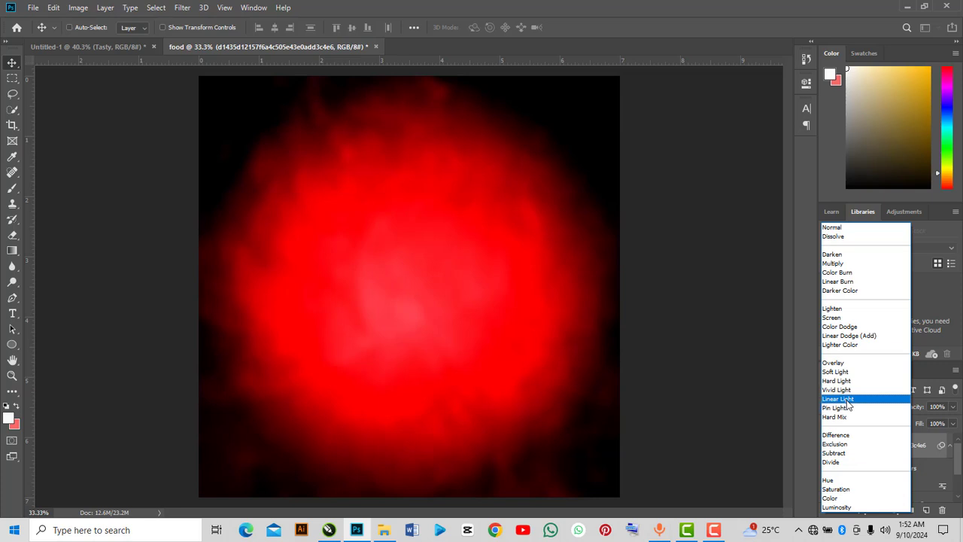
{"action": "left_click", "coordinate": [843, 399]}
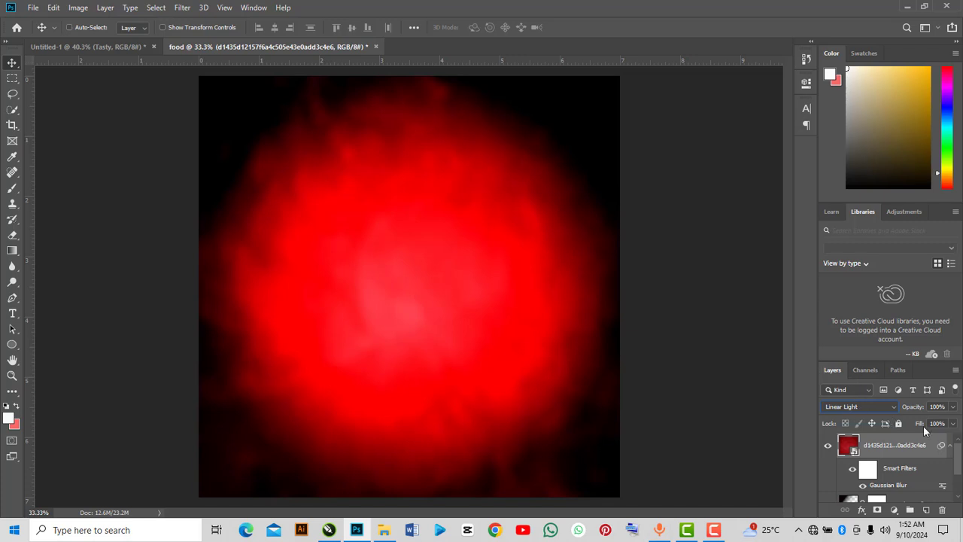
Unlock the Background layer so it becomes a normal layer.
{"action": "scroll", "coordinate": [885, 450], "scroll_direction": "down", "scroll_amount": 2}
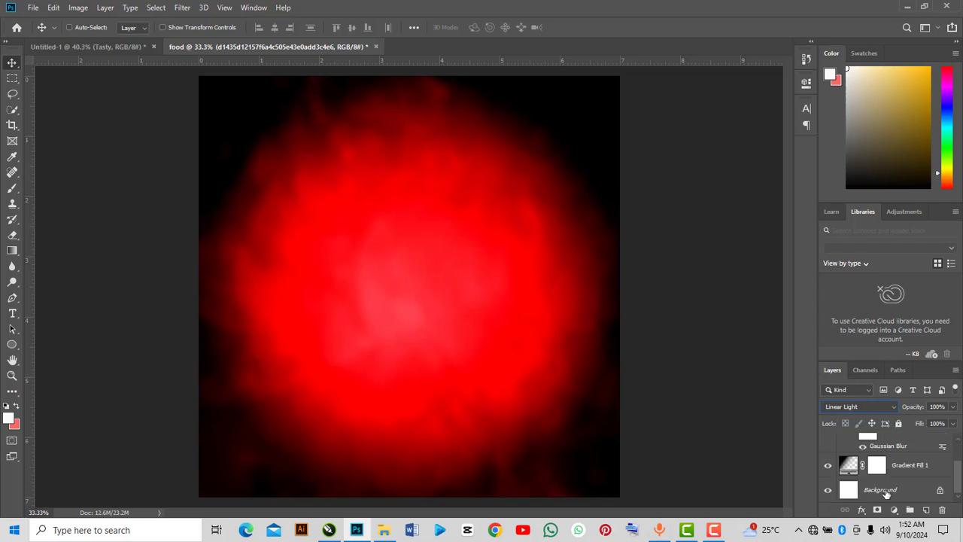
{"action": "scroll", "coordinate": [886, 474], "scroll_direction": "up", "scroll_amount": 2}
{"action": "scroll", "coordinate": [887, 474], "scroll_direction": "down", "scroll_amount": 2}
{"action": "key", "text": "ctrl"}
{"action": "left_click", "coordinate": [940, 493]}
{"action": "key", "text": "ctrl"}
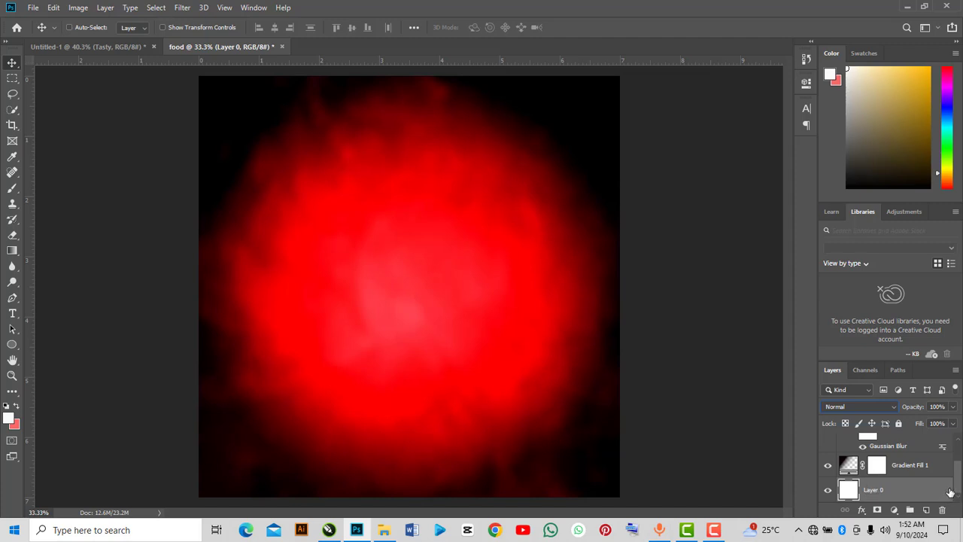
Select all the background layers, group them and name the group BG.
{"action": "key", "text": "ctrl"}
{"action": "left_click", "coordinate": [886, 490], "text": "ctrl"}
{"action": "scroll", "coordinate": [881, 489], "scroll_direction": "down", "scroll_amount": 2}
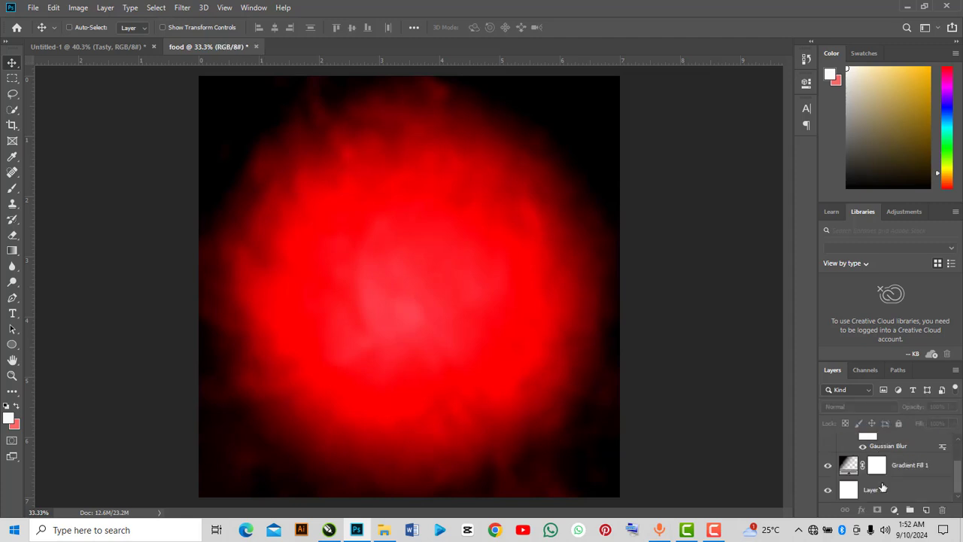
{"action": "scroll", "coordinate": [889, 474], "scroll_direction": "up", "scroll_amount": 2}
{"action": "left_click", "coordinate": [891, 452]}
{"action": "scroll", "coordinate": [887, 466], "scroll_direction": "down", "scroll_amount": 2}
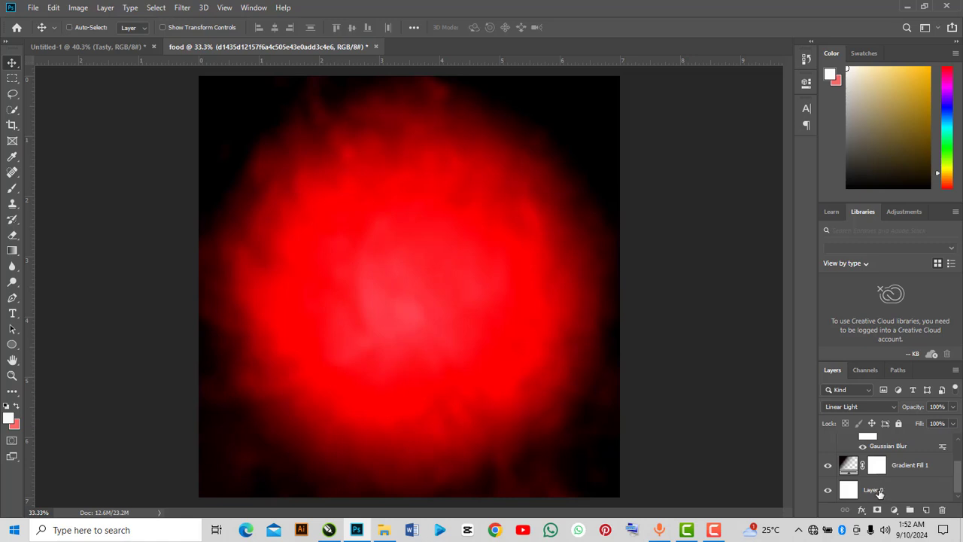
{"action": "left_click", "coordinate": [880, 490], "text": "ctrl"}
{"action": "scroll", "coordinate": [882, 477], "scroll_direction": "up", "scroll_amount": 2}
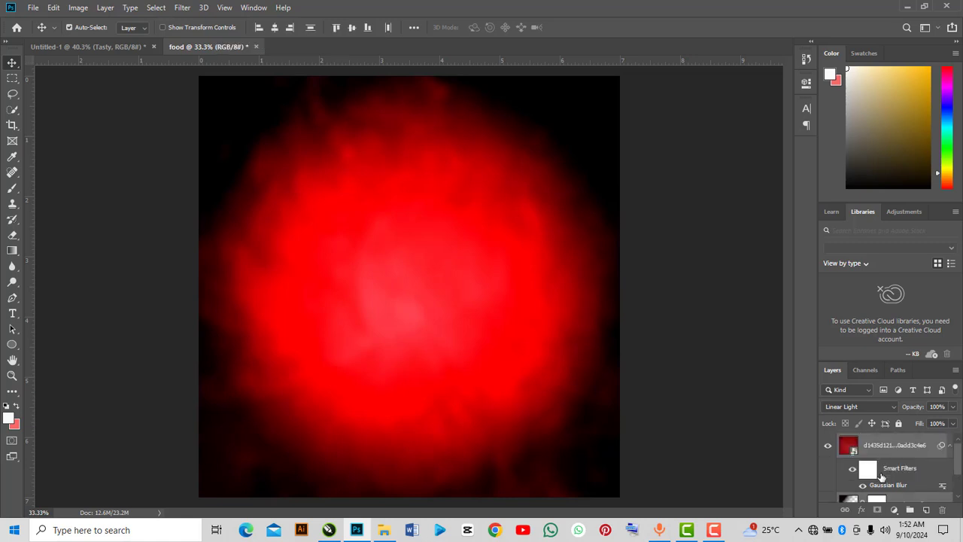
{"action": "key", "text": "ctrl+g"}
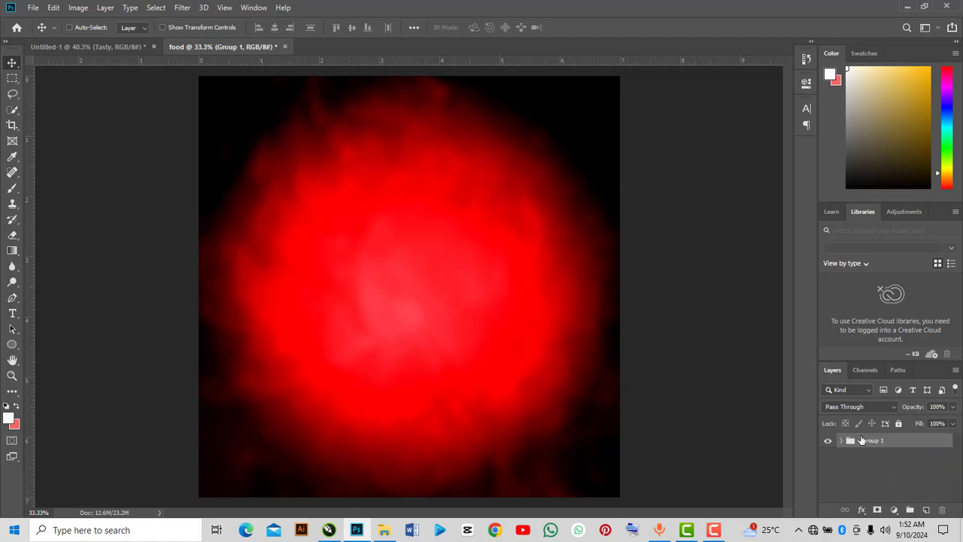
{"action": "double_click", "coordinate": [873, 442]}
{"action": "type", "text": "BG"}
{"action": "key", "text": "Return"}
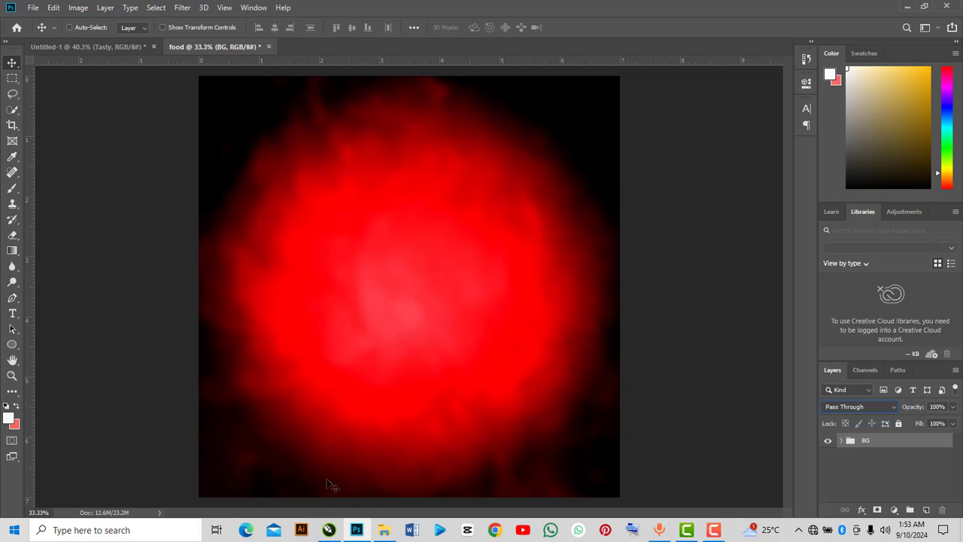
Drag the wooden floor PNG into the document and scale it to about 194% across the canvas bottom.
{"action": "left_click", "coordinate": [383, 529]}
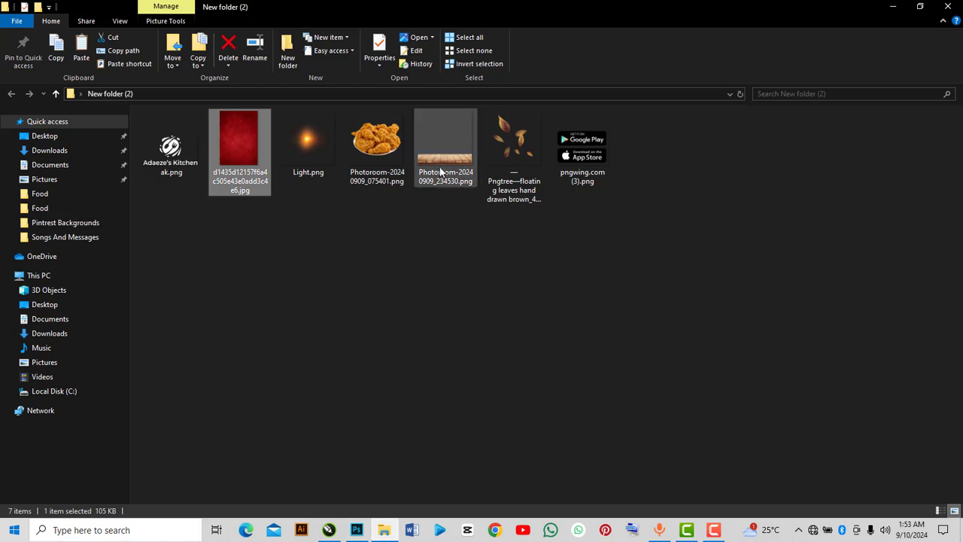
{"action": "left_click_drag", "start_coordinate": [443, 173], "coordinate": [382, 413]}
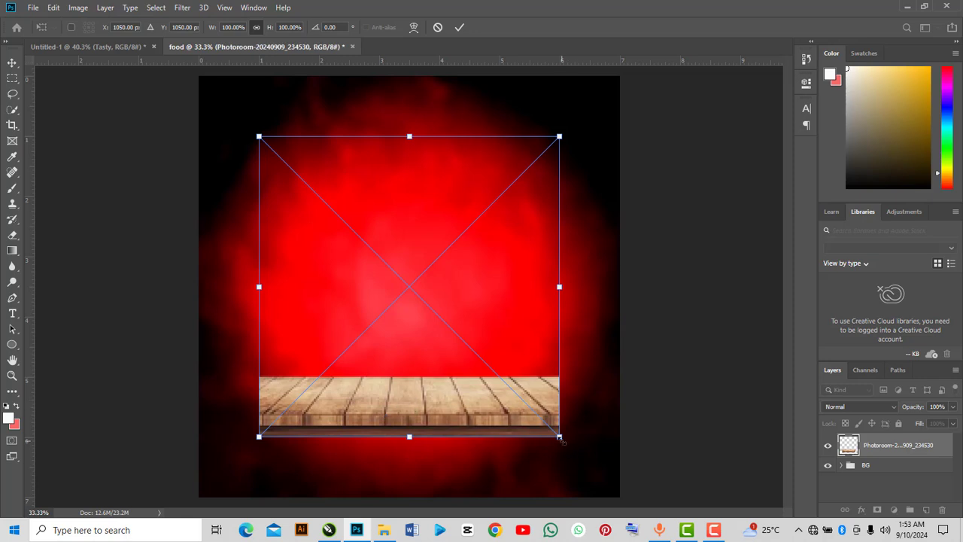
{"action": "left_click_drag", "start_coordinate": [563, 441], "coordinate": [730, 537]}
{"action": "left_click_drag", "start_coordinate": [554, 482], "coordinate": [549, 433]}
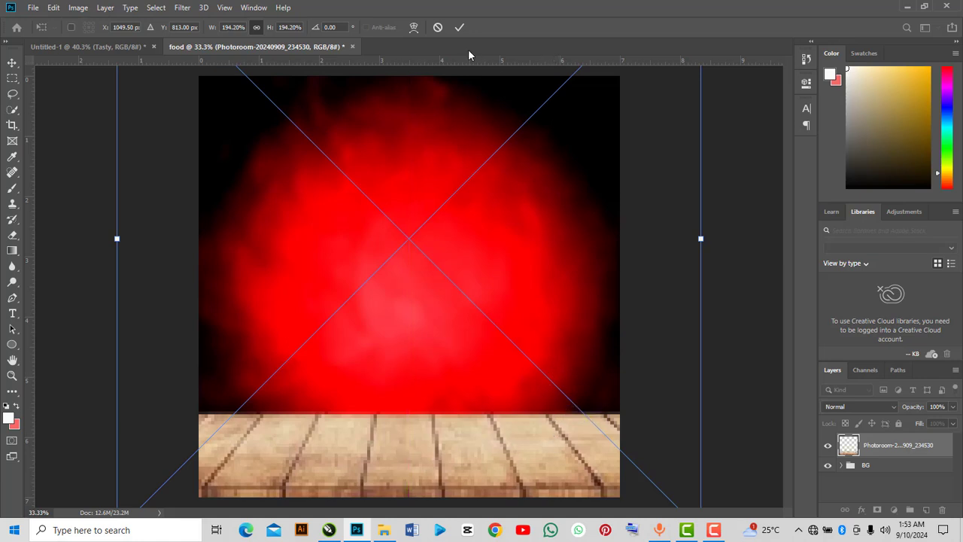
{"action": "left_click", "coordinate": [460, 28]}
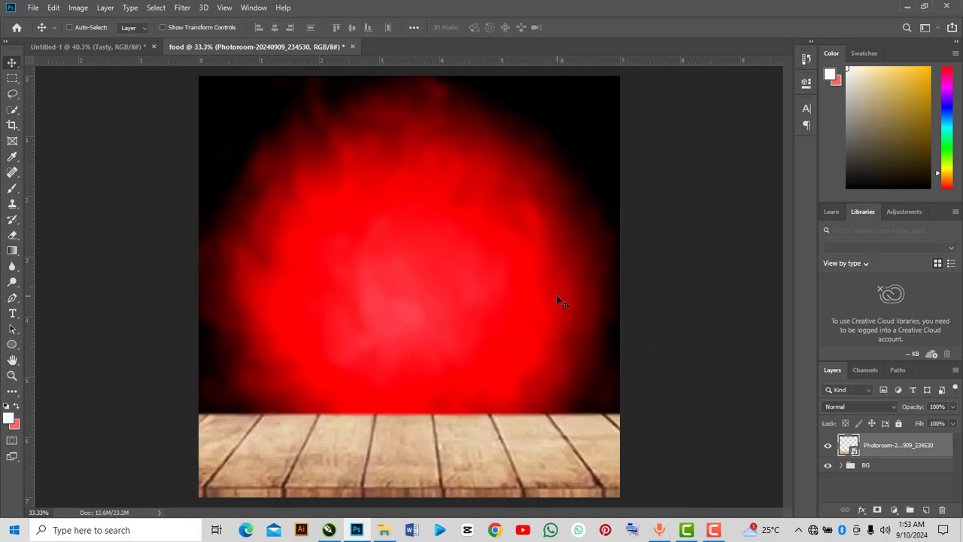
Convert the wooden floor layer to a Smart Object and set its blend mode to Overlay.
{"action": "right_click", "coordinate": [869, 449]}
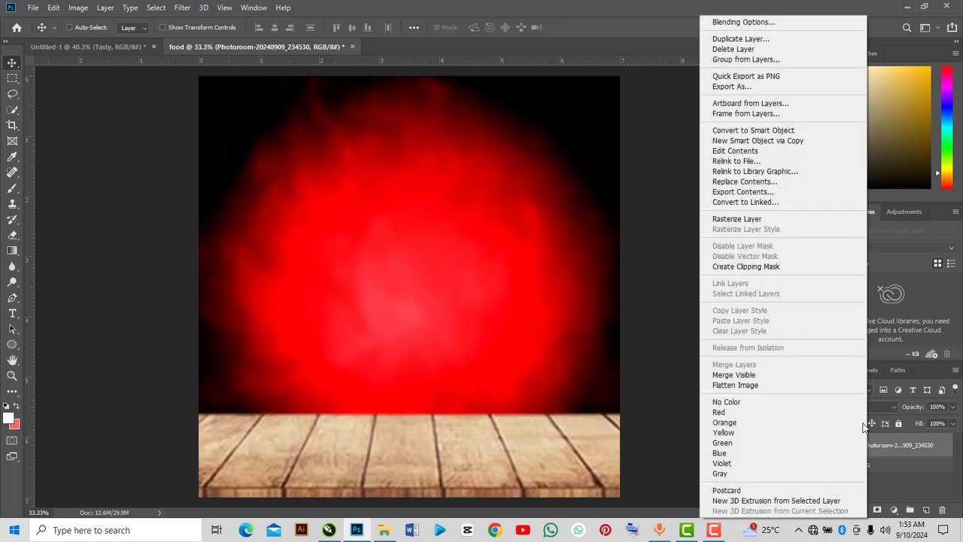
{"action": "left_click", "coordinate": [784, 132]}
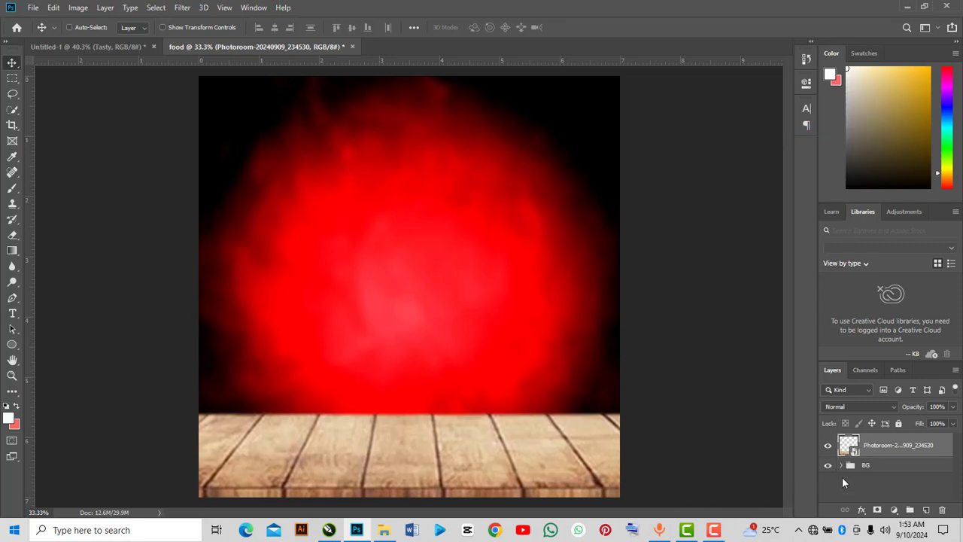
{"action": "left_click", "coordinate": [849, 404]}
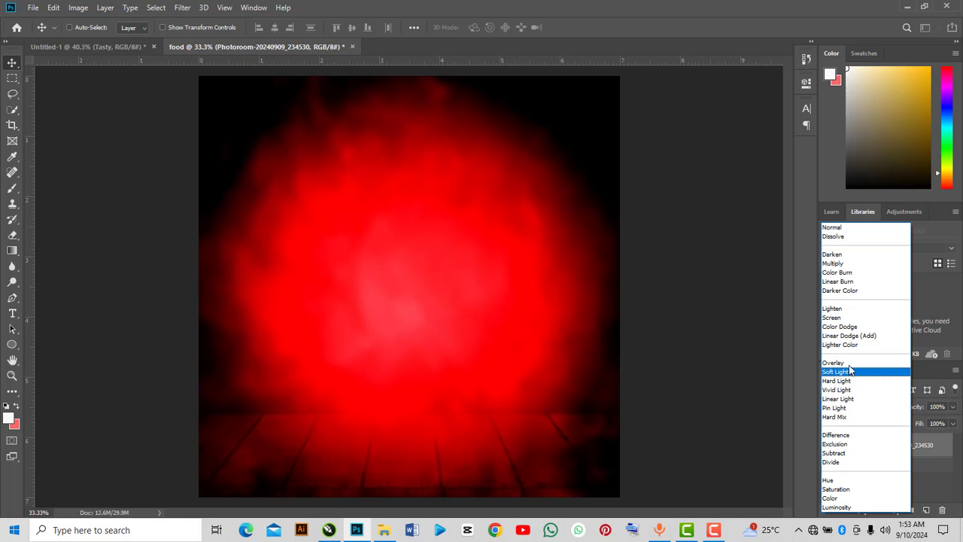
{"action": "left_click", "coordinate": [834, 362]}
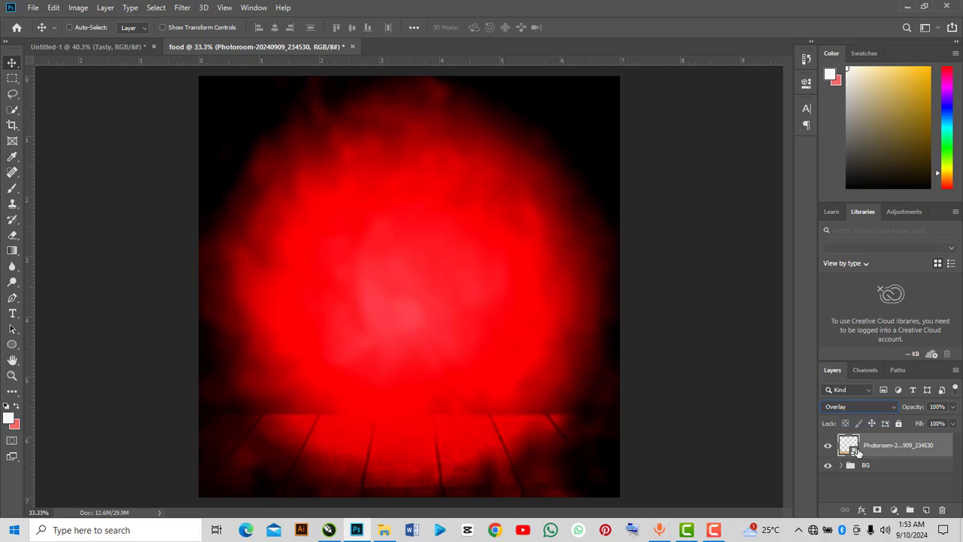
Free-transform the wooden floor to adjust its width and height at the bottom of the canvas.
{"action": "key", "text": "ctrl+t"}
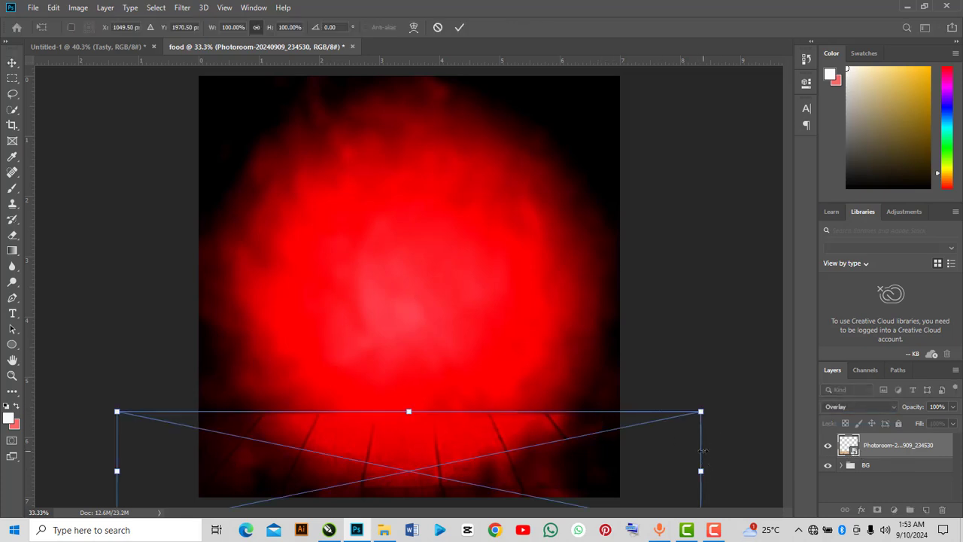
{"action": "left_click_drag", "start_coordinate": [700, 412], "coordinate": [674, 418]}
{"action": "left_click_drag", "start_coordinate": [466, 437], "coordinate": [470, 429]}
{"action": "left_click_drag", "start_coordinate": [673, 409], "coordinate": [688, 406]}
{"action": "left_click", "coordinate": [460, 27]}
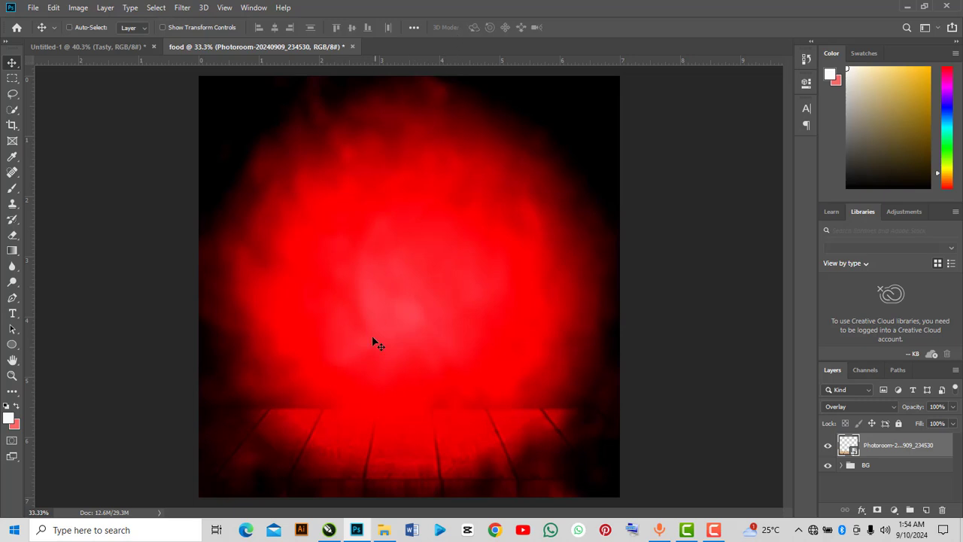
Drag the fried chicken PNG into the document, scale it to about 47% and place it on the floor.
{"action": "left_click", "coordinate": [384, 530]}
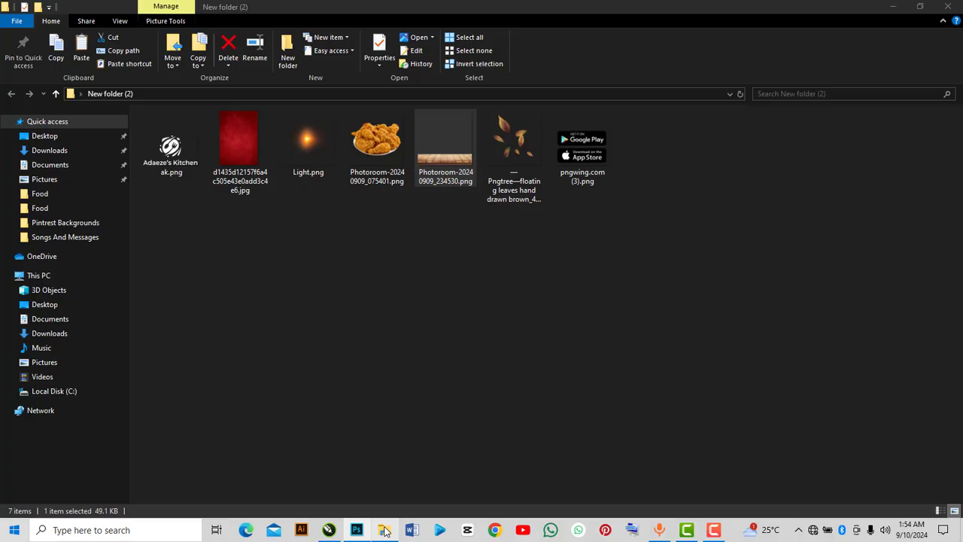
{"action": "left_click", "coordinate": [397, 146]}
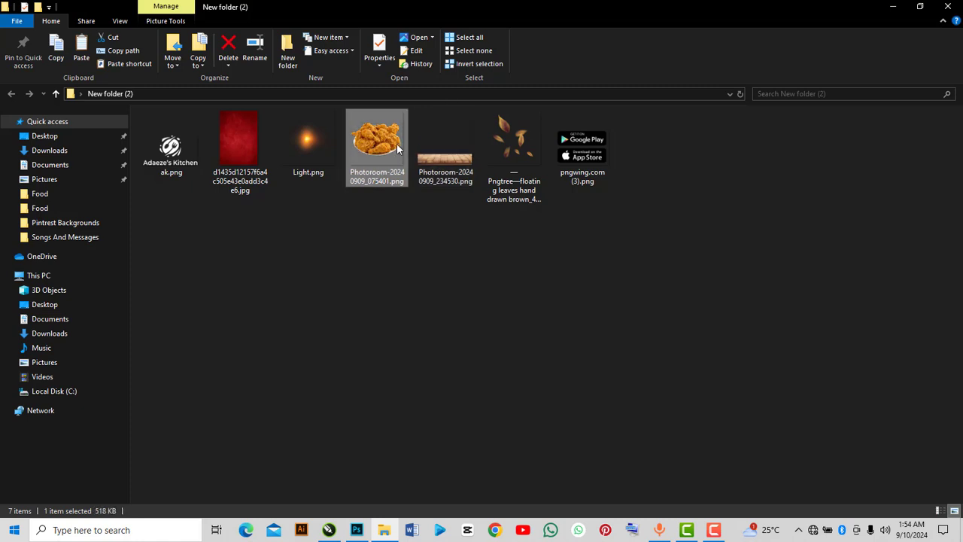
{"action": "left_click_drag", "start_coordinate": [396, 143], "coordinate": [423, 363]}
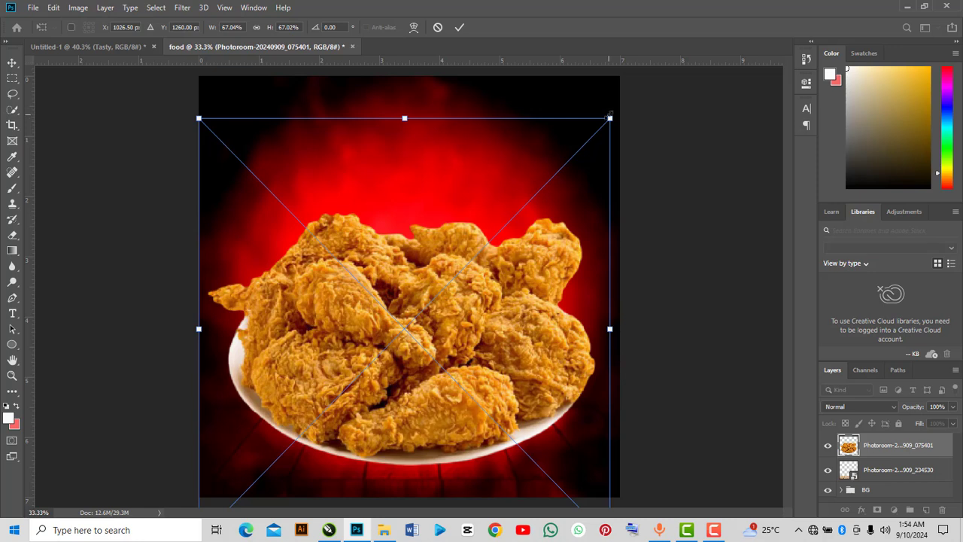
{"action": "left_click_drag", "start_coordinate": [610, 119], "coordinate": [577, 181]}
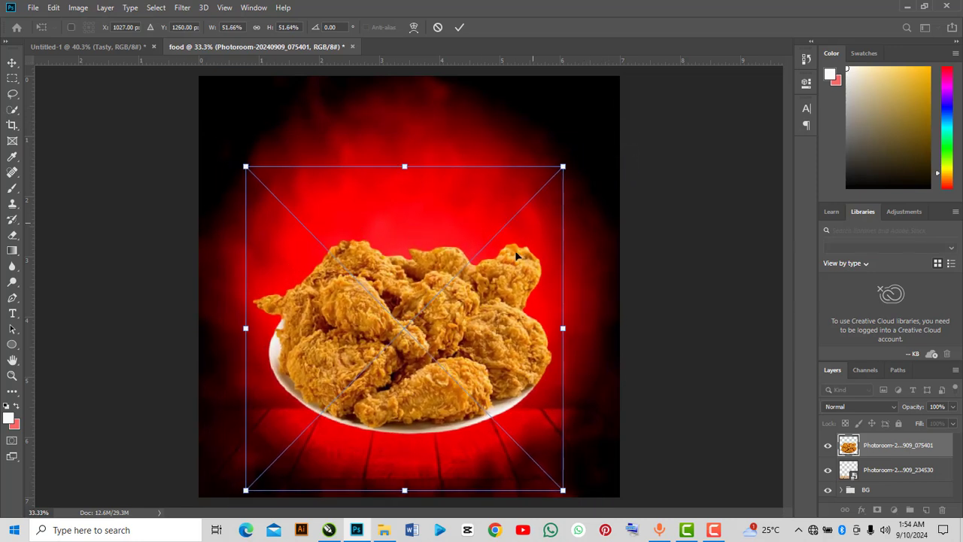
{"action": "left_click_drag", "start_coordinate": [463, 319], "coordinate": [461, 345]}
{"action": "left_click_drag", "start_coordinate": [569, 181], "coordinate": [561, 201]}
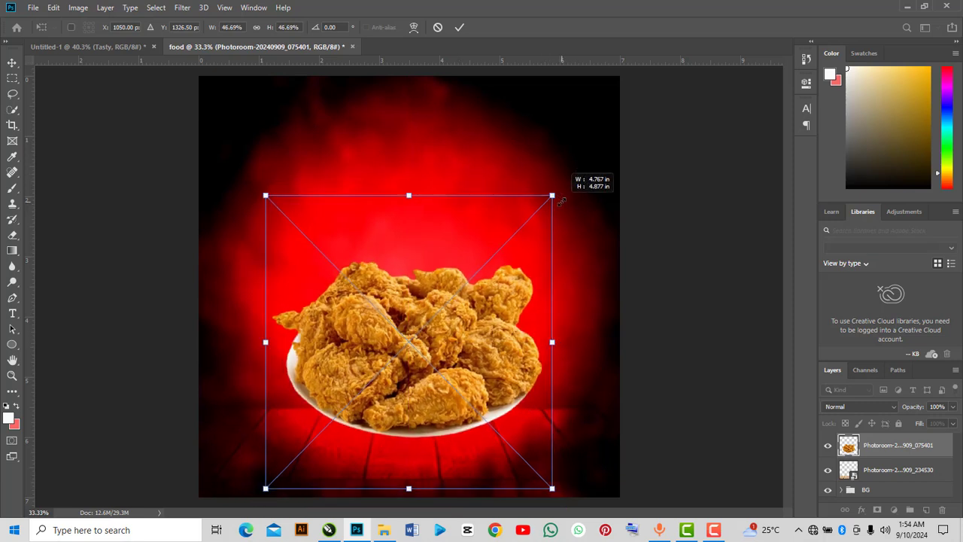
{"action": "left_click_drag", "start_coordinate": [437, 329], "coordinate": [435, 347]}
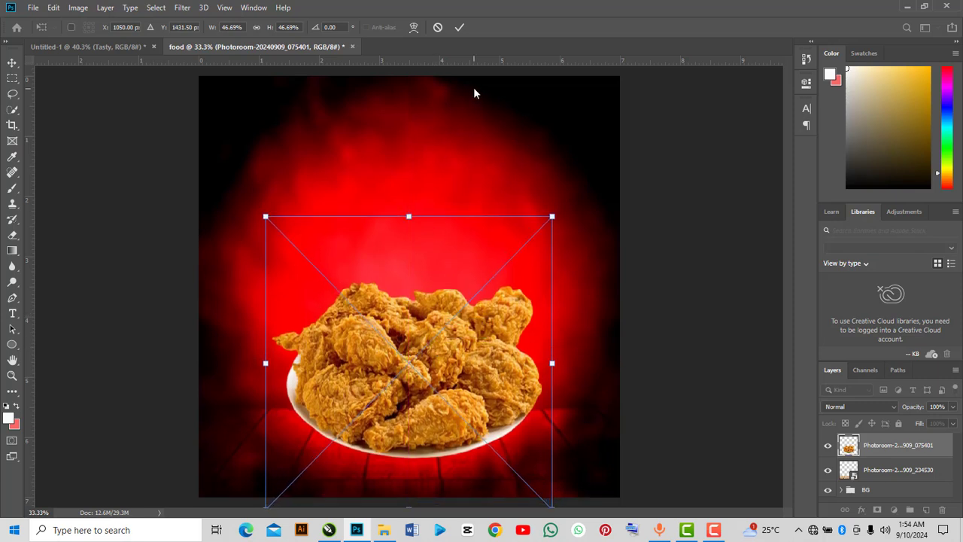
{"action": "left_click", "coordinate": [460, 28]}
Convert the fried chicken layer to a Smart Object.
{"action": "right_click", "coordinate": [852, 447]}
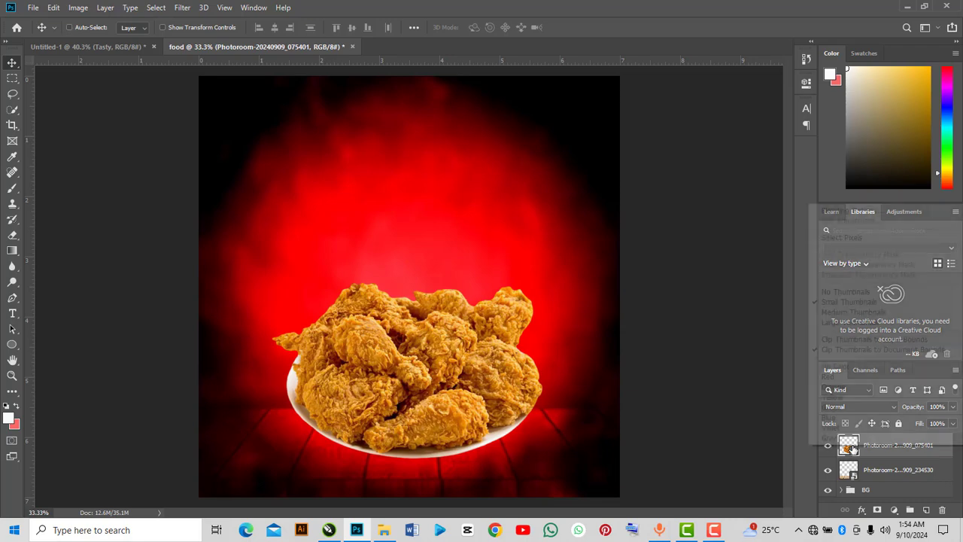
{"action": "left_click", "coordinate": [874, 454]}
{"action": "right_click", "coordinate": [874, 454]}
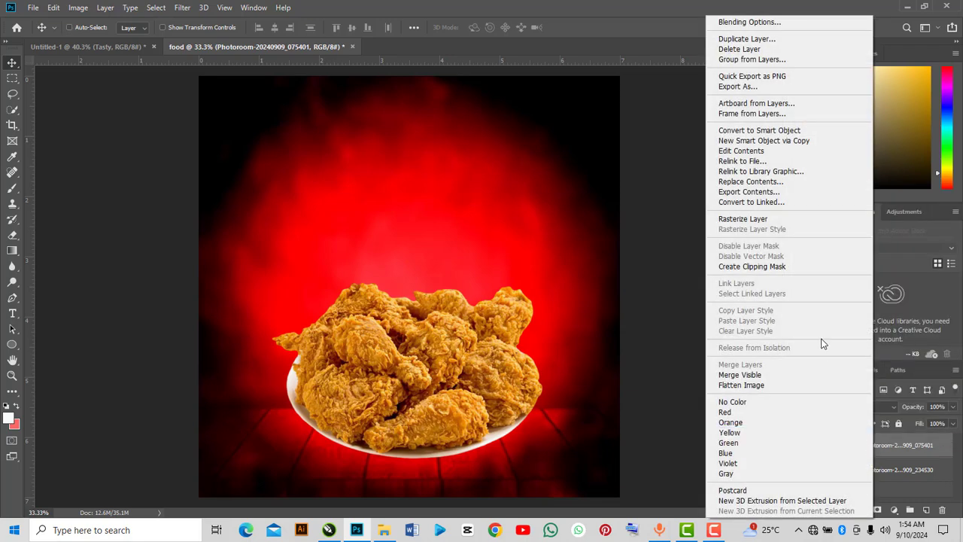
{"action": "left_click", "coordinate": [778, 131]}
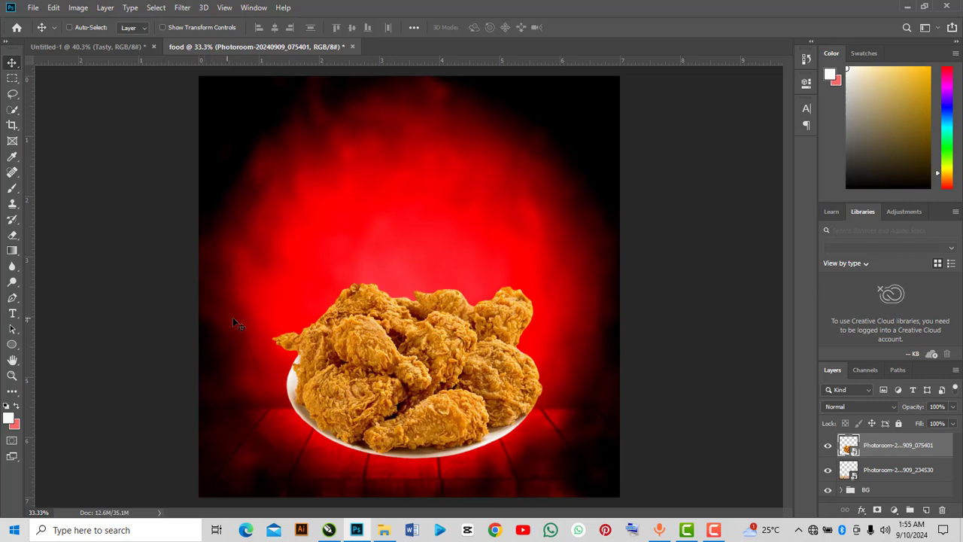
Create a new empty layer and move it between the chicken and wooden floor layers.
{"action": "left_click", "coordinate": [928, 512]}
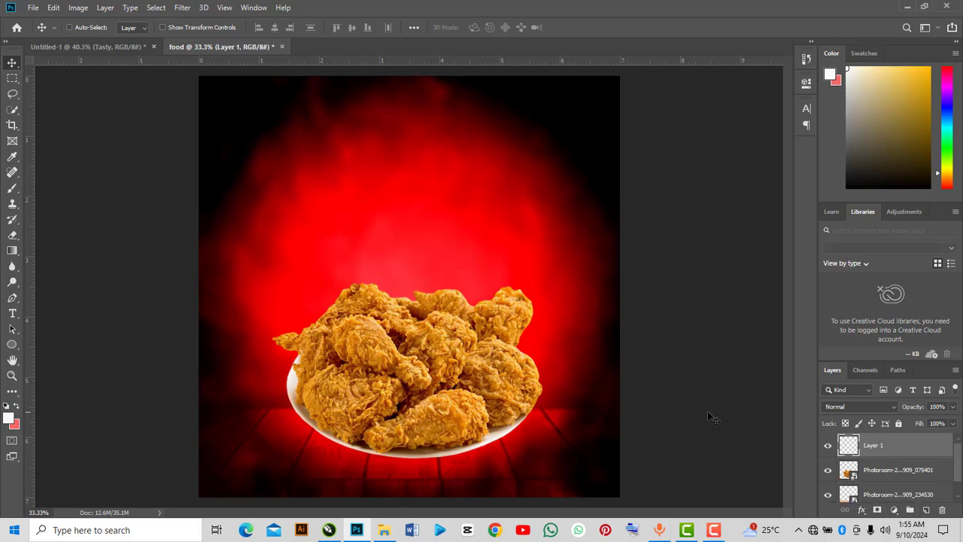
{"action": "left_click_drag", "start_coordinate": [872, 451], "coordinate": [871, 481]}
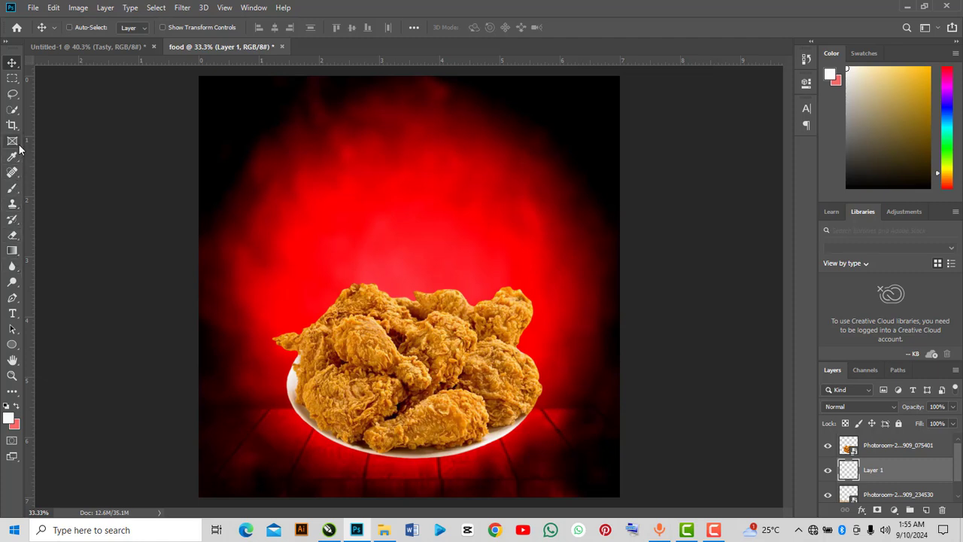
Select the Brush tool and set a 700 px brush with 17% hardness and a flattened elliptical roundness.
{"action": "left_click", "coordinate": [11, 189]}
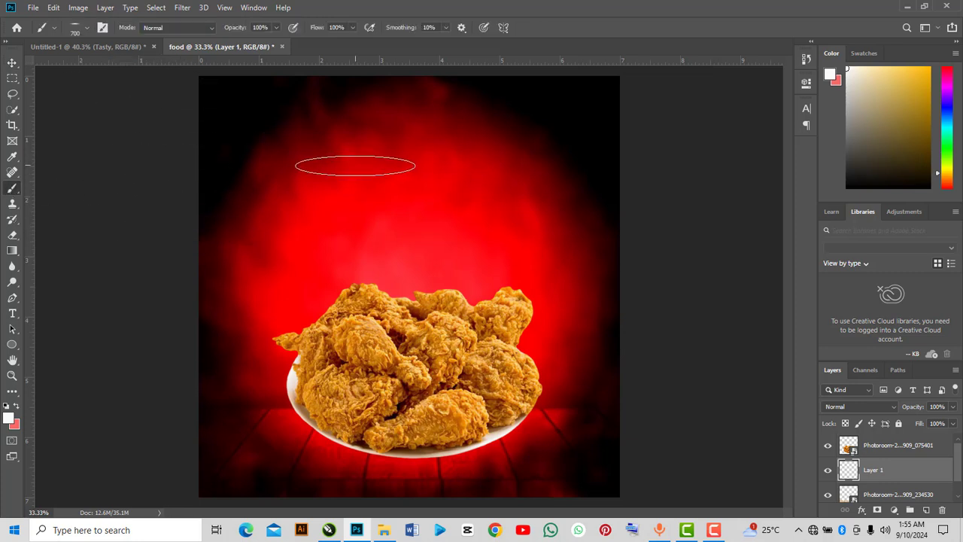
{"action": "right_click", "coordinate": [207, 148]}
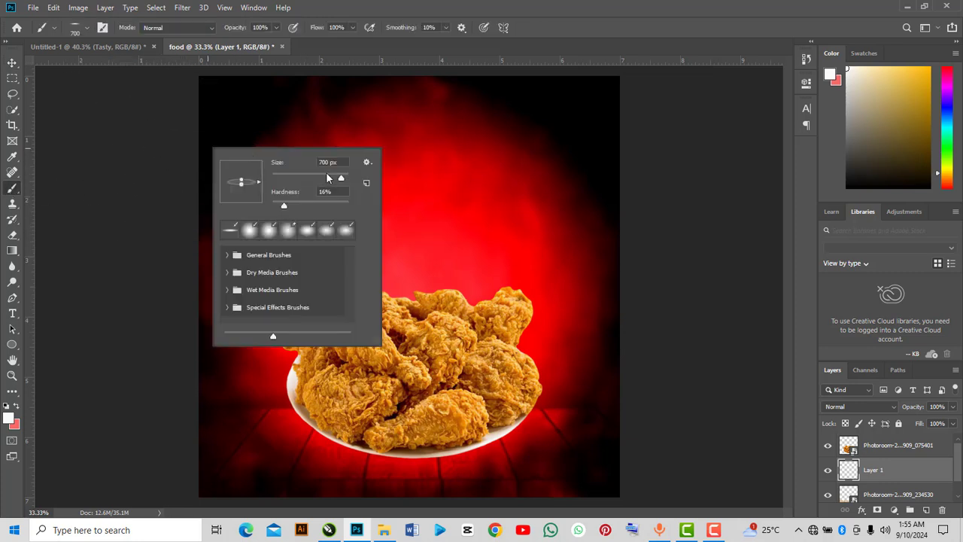
{"action": "left_click", "coordinate": [88, 28]}
{"action": "right_click", "coordinate": [335, 166]}
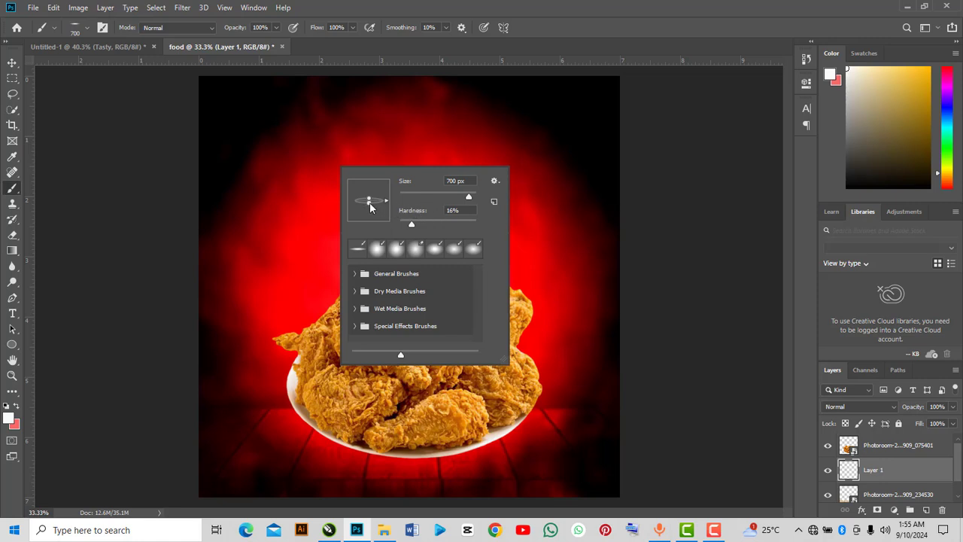
{"action": "left_click", "coordinate": [412, 224]}
{"action": "left_click_drag", "start_coordinate": [369, 202], "coordinate": [369, 187]}
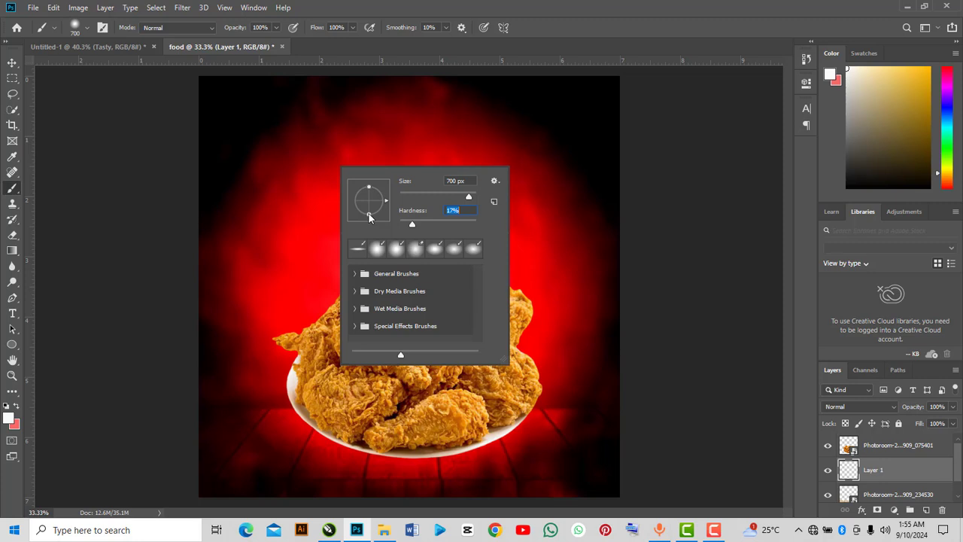
{"action": "left_click_drag", "start_coordinate": [369, 218], "coordinate": [369, 207]}
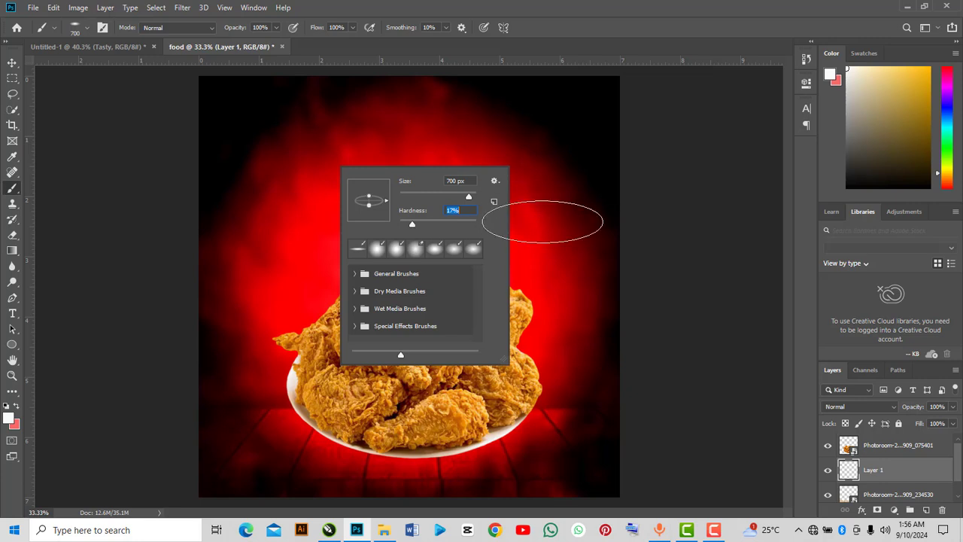
Reduce the brush size to 500 px.
{"action": "left_click", "coordinate": [697, 224]}
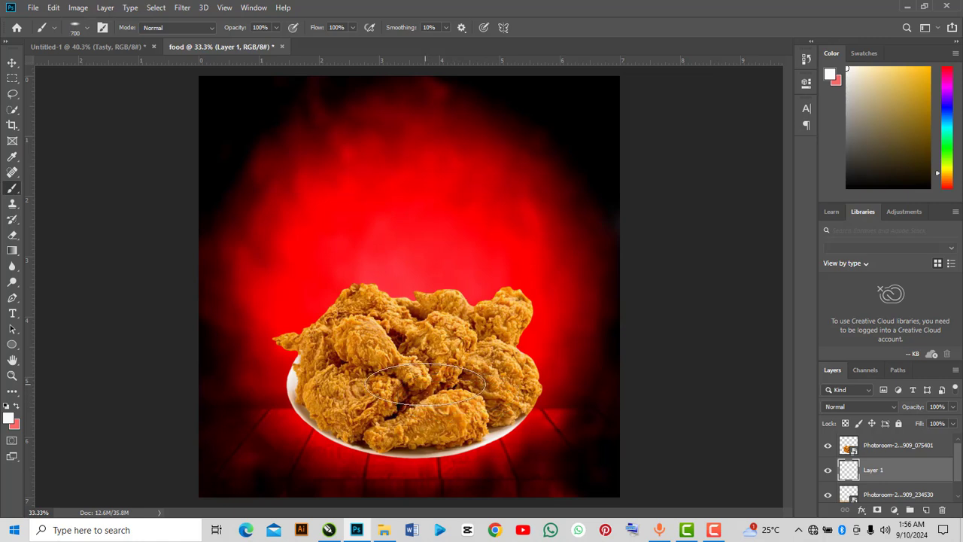
{"action": "right_click", "coordinate": [409, 320]}
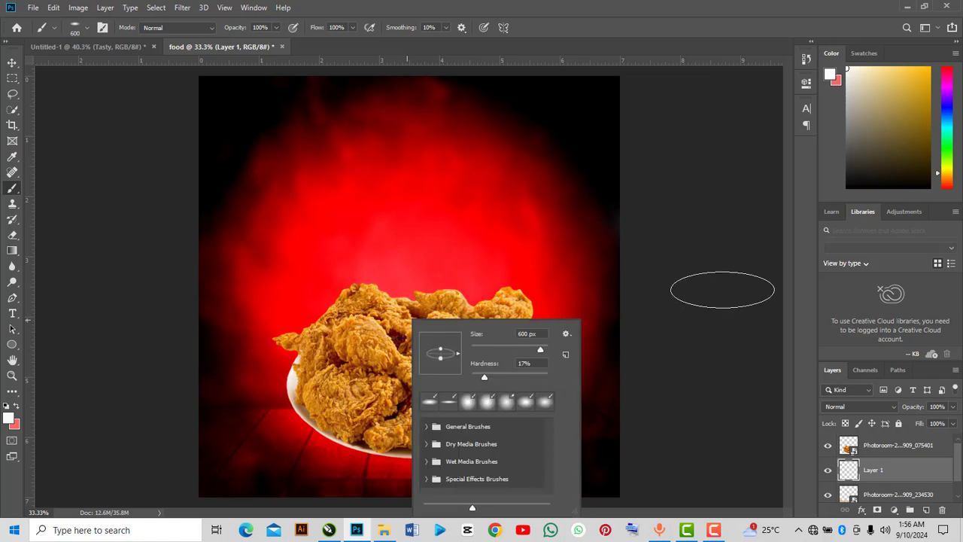
{"action": "left_click", "coordinate": [722, 290]}
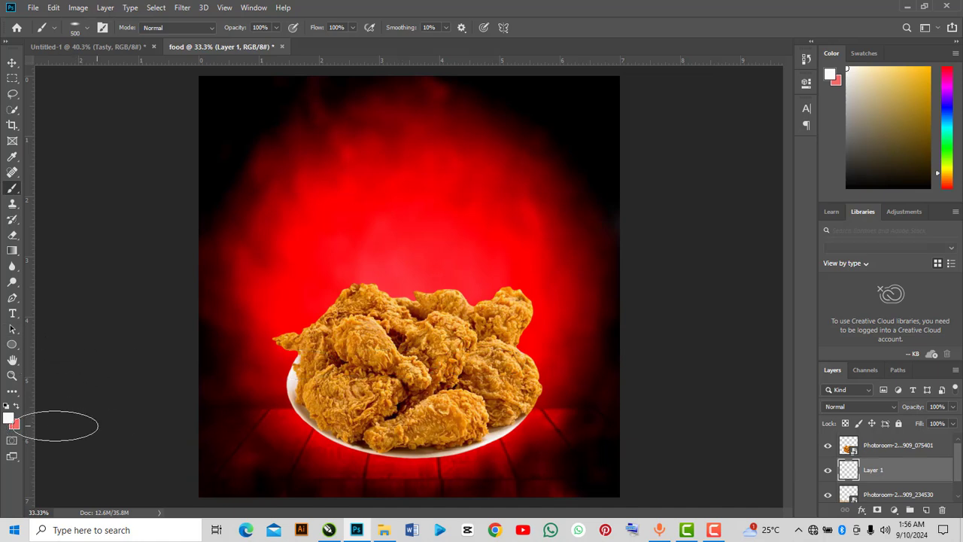
Set the foreground colour to near-black 040301.
{"action": "left_click", "coordinate": [8, 419]}
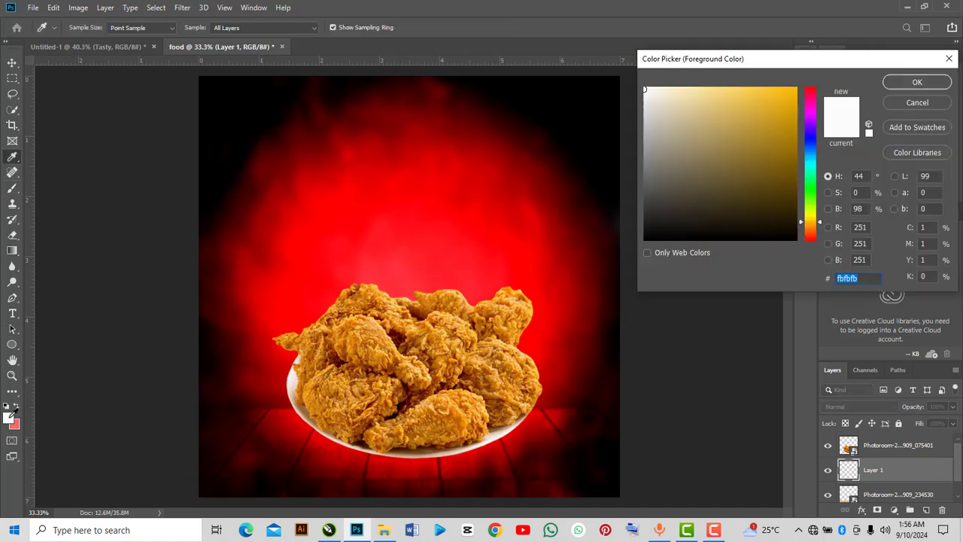
{"action": "left_click", "coordinate": [768, 238]}
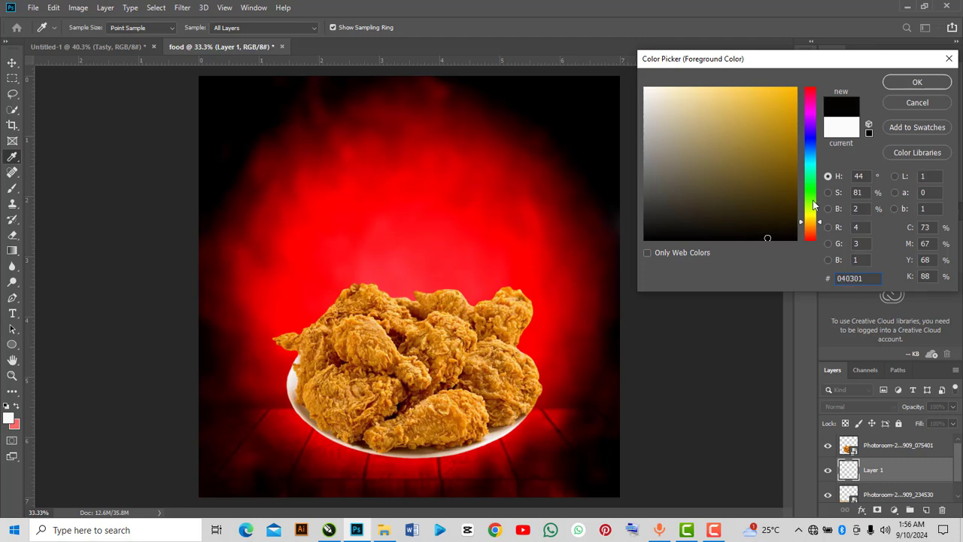
{"action": "left_click", "coordinate": [900, 82]}
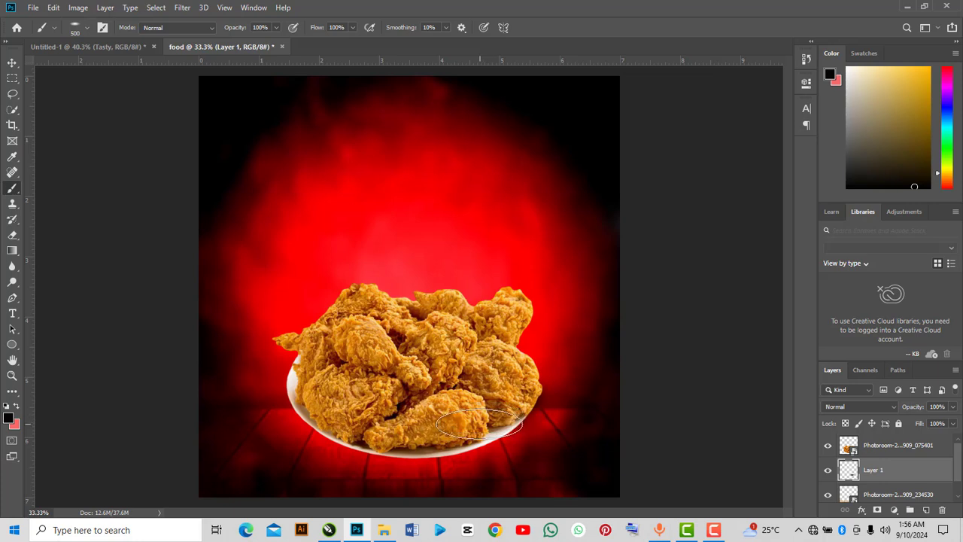
Paint a soft black shadow beneath the plate of chicken on the new empty layer.
{"action": "mouse_move", "coordinate": [481, 418]}
{"action": "left_mouse_down"}
{"action": "mouse_move", "coordinate": [470, 436]}
{"action": "mouse_move", "coordinate": [476, 414]}
{"action": "left_mouse_up"}
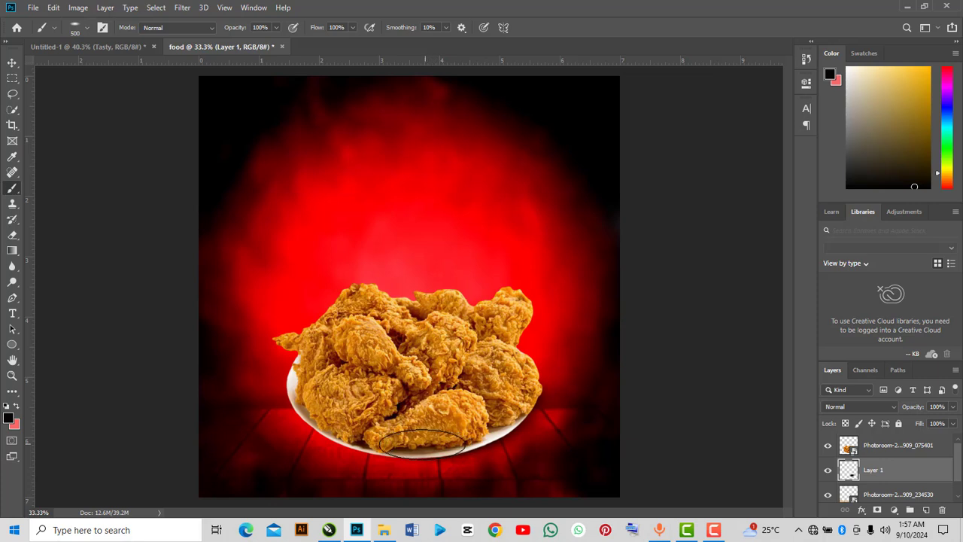
{"action": "left_click_drag", "start_coordinate": [425, 442], "coordinate": [413, 445]}
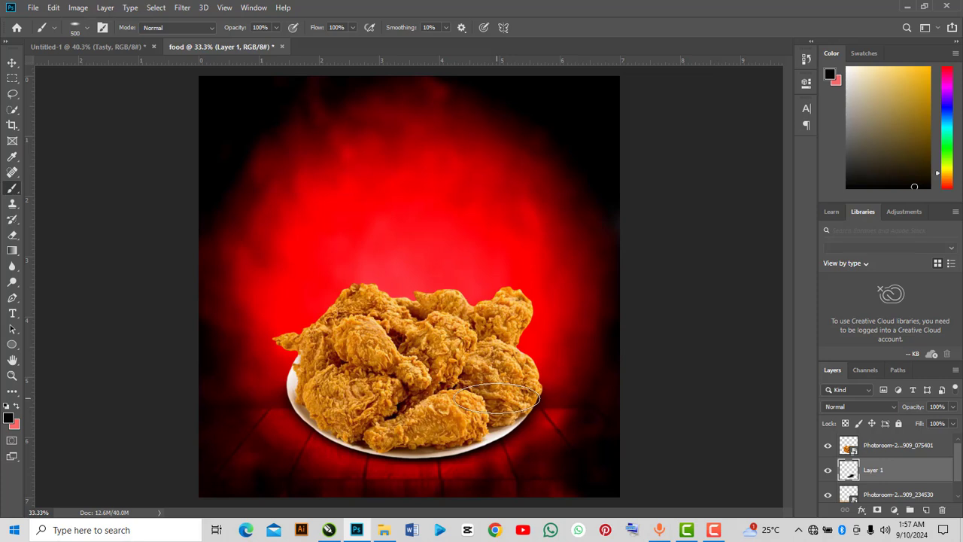
{"action": "left_click_drag", "start_coordinate": [498, 400], "coordinate": [320, 400]}
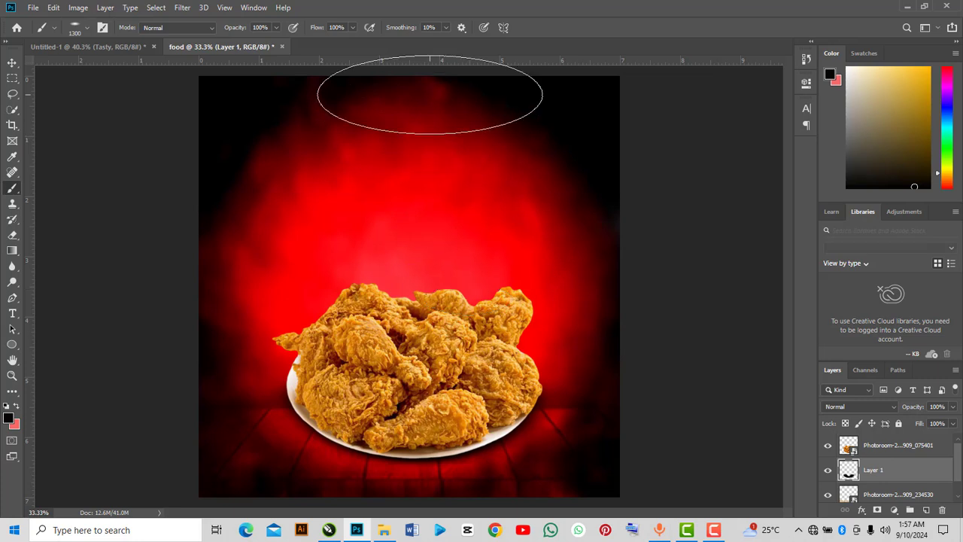
Set the brush opacity to 50% and paint a broad shadow stroke across the plate's base.
{"action": "left_click", "coordinate": [276, 28]}
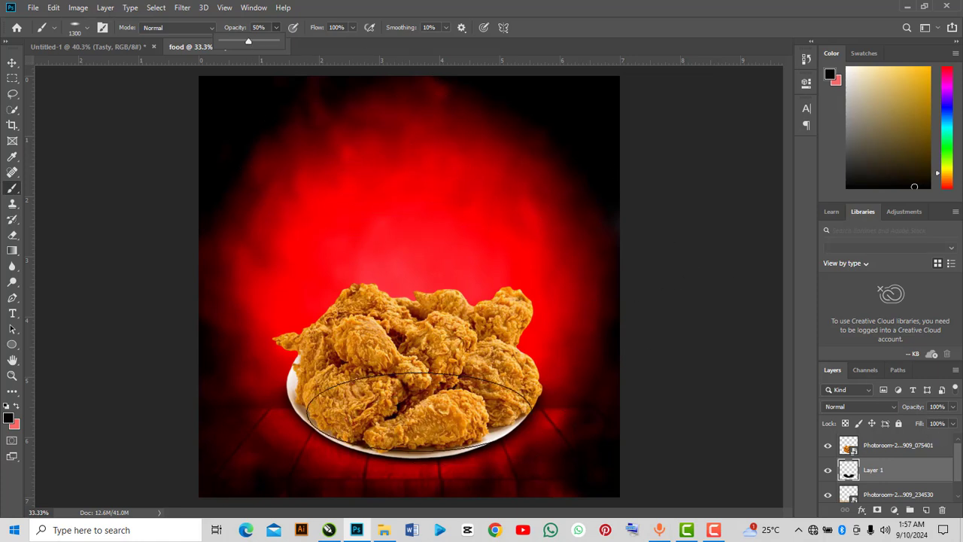
{"action": "left_click", "coordinate": [435, 418]}
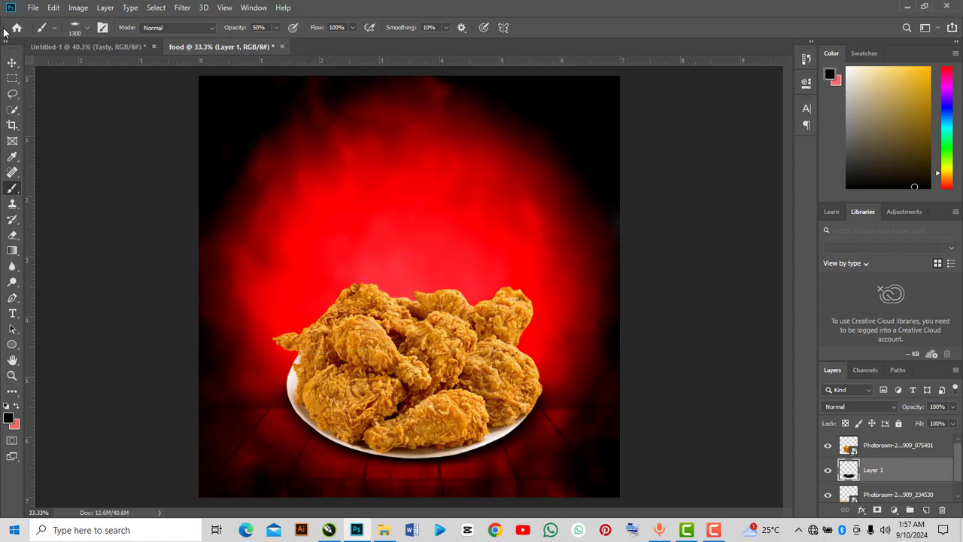
Apply a Camera Raw Filter to the chicken layer with Texture +13, Clarity +60, Dehaze +29, Highlights +19 and Shadows +31.
{"action": "left_click", "coordinate": [12, 62]}
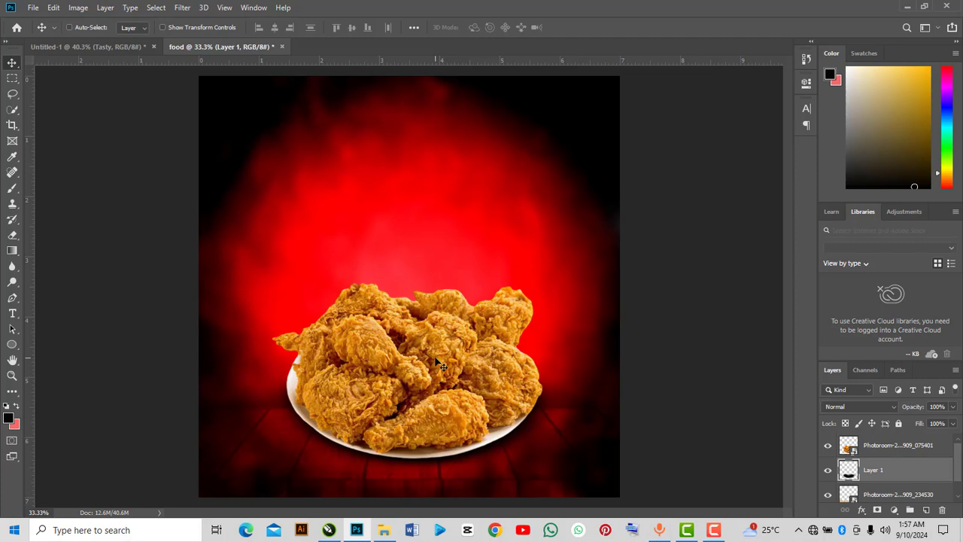
{"action": "left_click", "coordinate": [886, 448]}
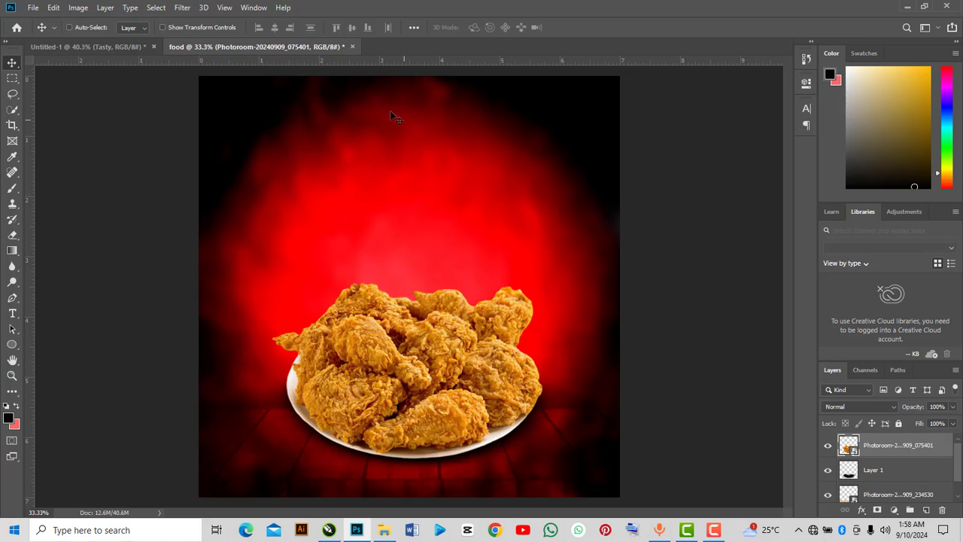
{"action": "left_click", "coordinate": [181, 8]}
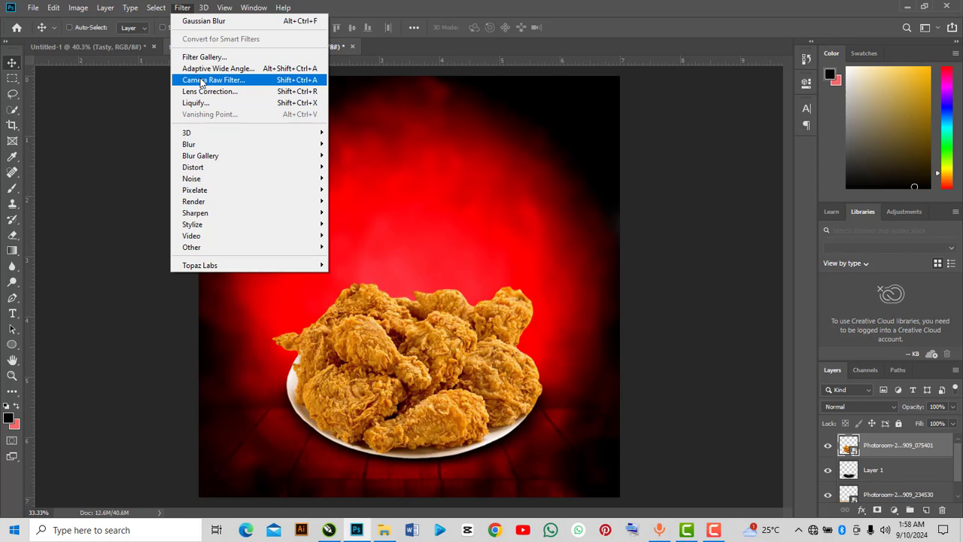
{"action": "left_click", "coordinate": [200, 80]}
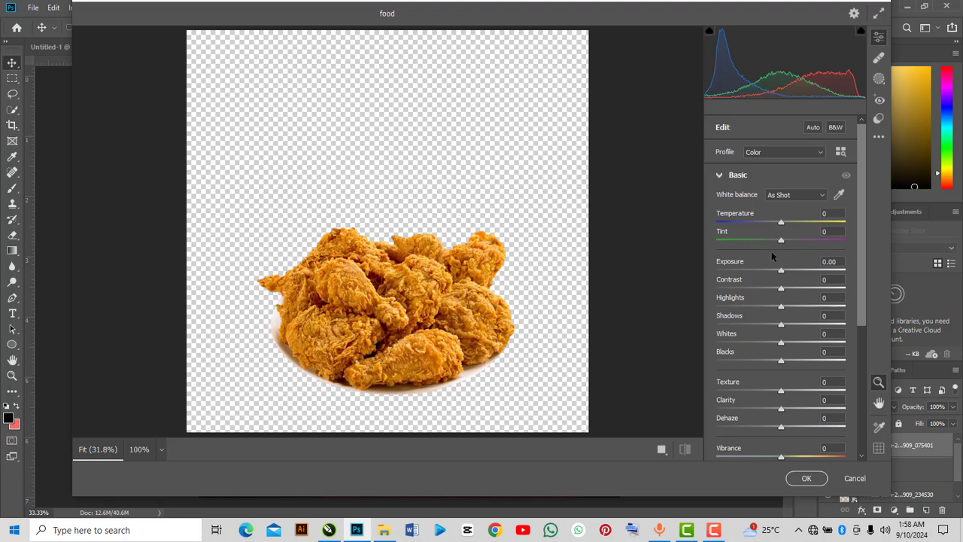
{"action": "left_click_drag", "start_coordinate": [781, 410], "coordinate": [788, 392]}
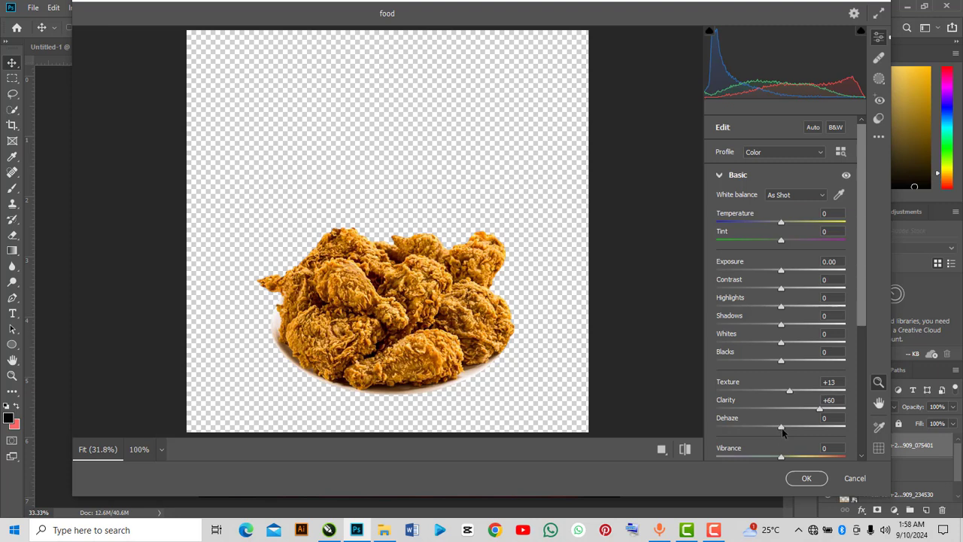
{"action": "left_click_drag", "start_coordinate": [782, 429], "coordinate": [800, 429]}
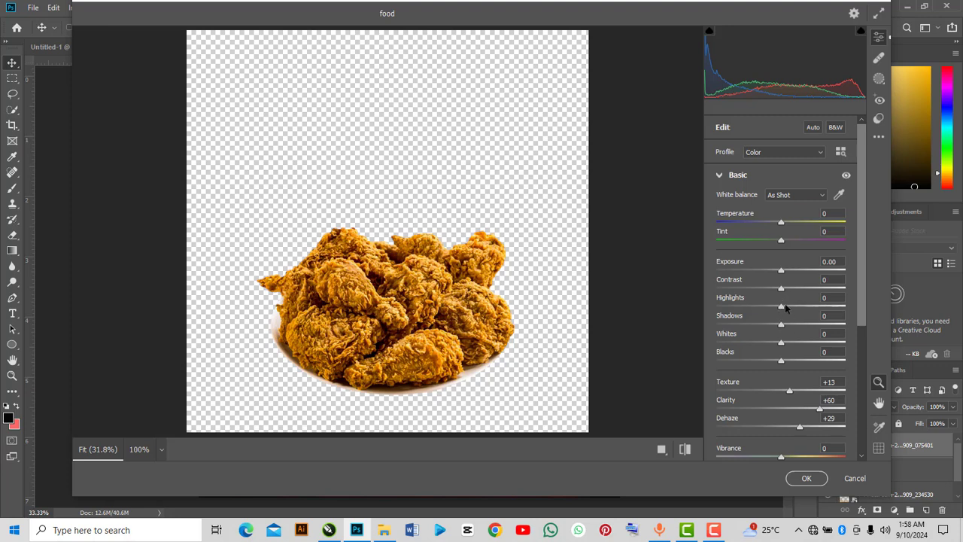
{"action": "left_click_drag", "start_coordinate": [783, 307], "coordinate": [803, 328]}
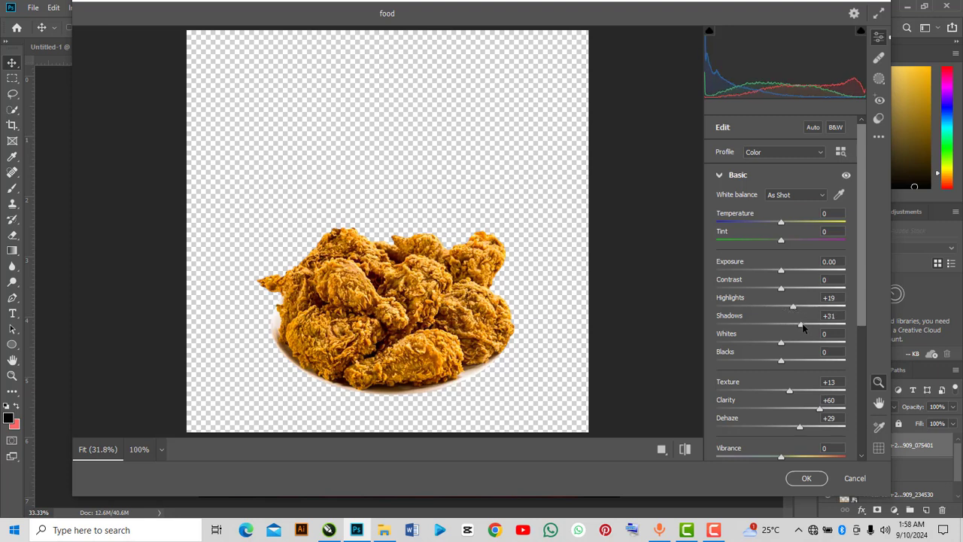
{"action": "left_click", "coordinate": [805, 477]}
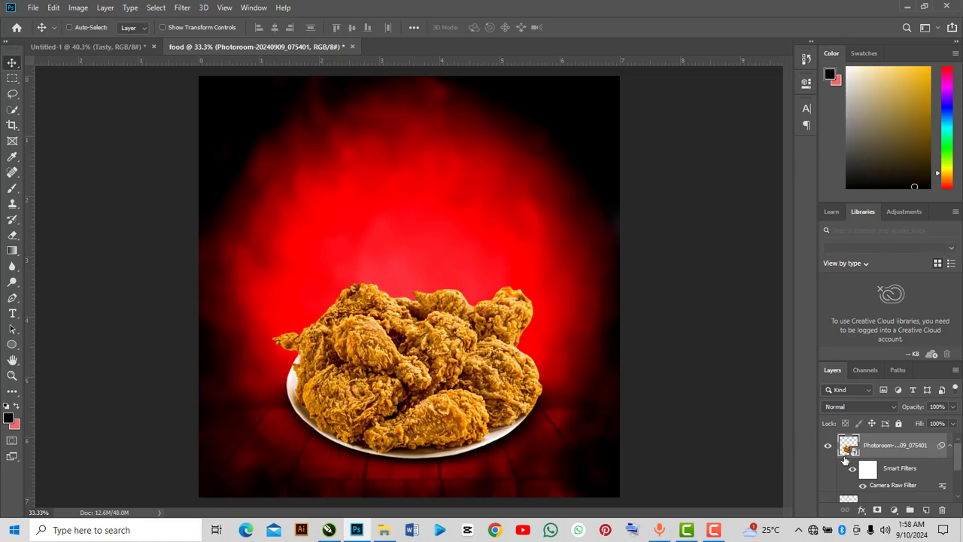
Toggle the Camera Raw filter's visibility to compare the chicken before and after.
{"action": "left_click", "coordinate": [852, 472]}
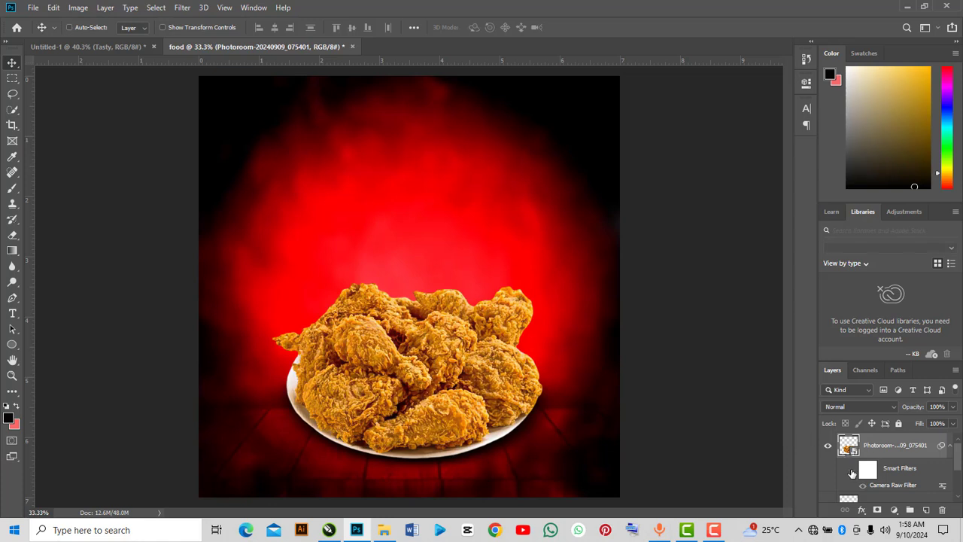
{"action": "left_click", "coordinate": [852, 472]}
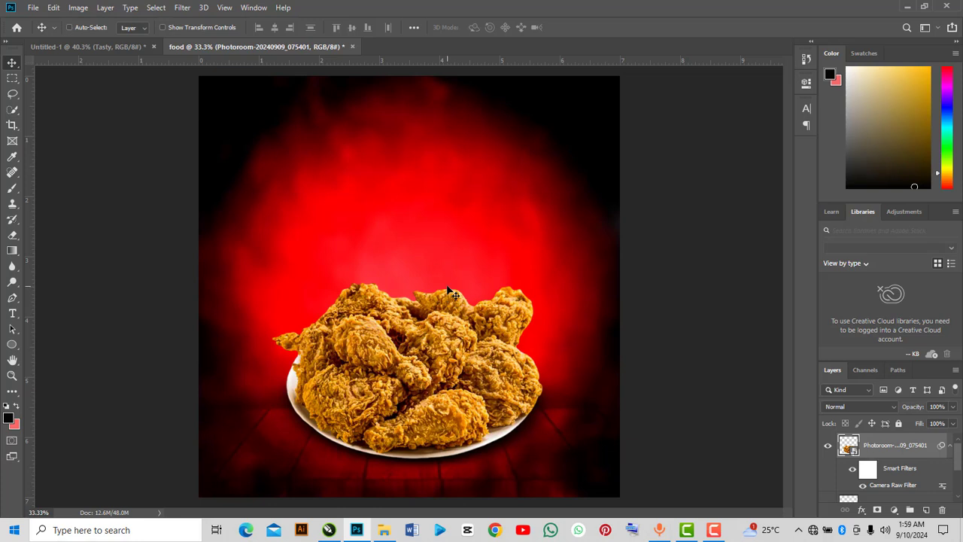
Group the chicken, shadow and wooden floor layers together and name the group IMG.
{"action": "scroll", "coordinate": [895, 455], "scroll_direction": "down", "scroll_amount": 3}
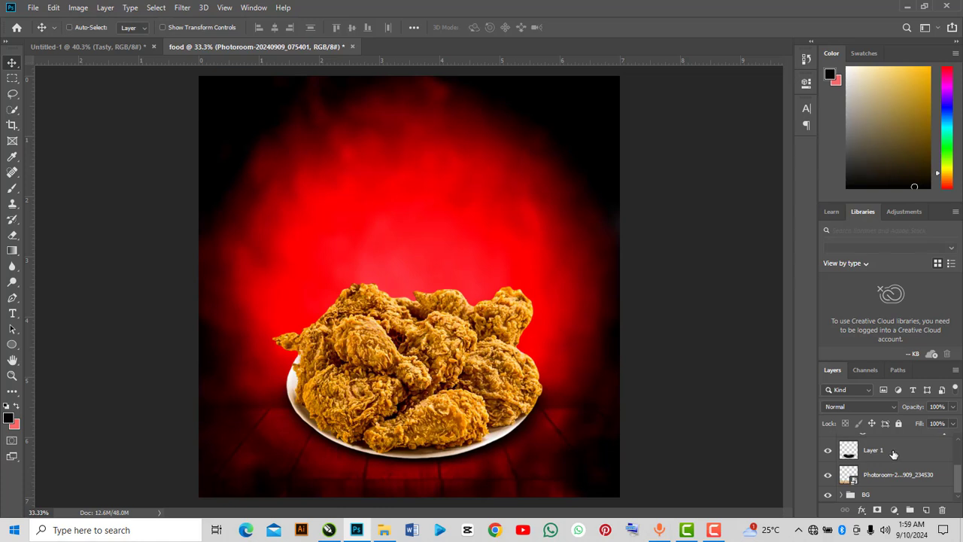
{"action": "scroll", "coordinate": [893, 453], "scroll_direction": "up", "scroll_amount": 3}
{"action": "scroll", "coordinate": [894, 455], "scroll_direction": "down", "scroll_amount": 3}
{"action": "scroll", "coordinate": [893, 453], "scroll_direction": "up", "scroll_amount": 3}
{"action": "scroll", "coordinate": [893, 450], "scroll_direction": "down", "scroll_amount": 3}
{"action": "key", "text": "ctrl"}
{"action": "left_click", "coordinate": [888, 454]}
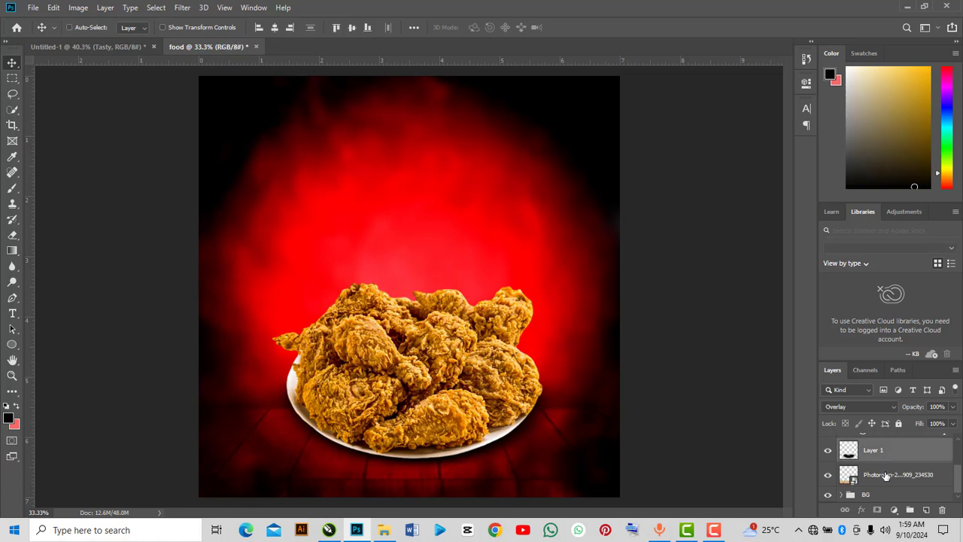
{"action": "left_click", "coordinate": [887, 475]}
{"action": "scroll", "coordinate": [882, 476], "scroll_direction": "up", "scroll_amount": 2}
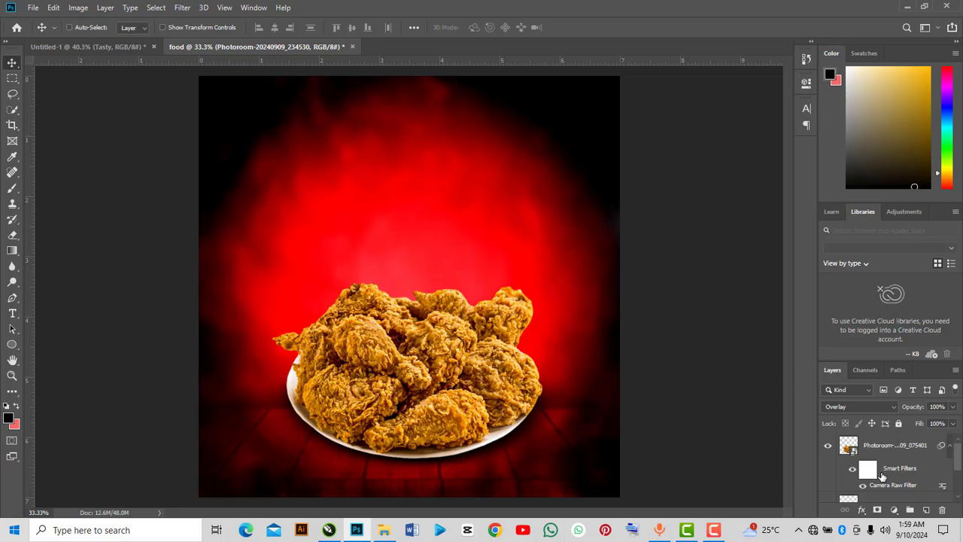
{"action": "left_click", "coordinate": [885, 448]}
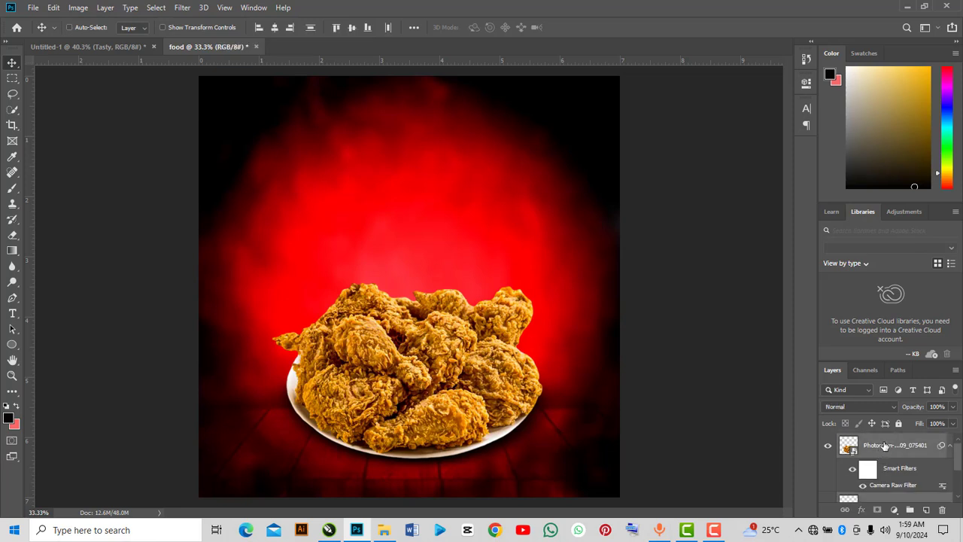
{"action": "key", "text": "ctrl+g"}
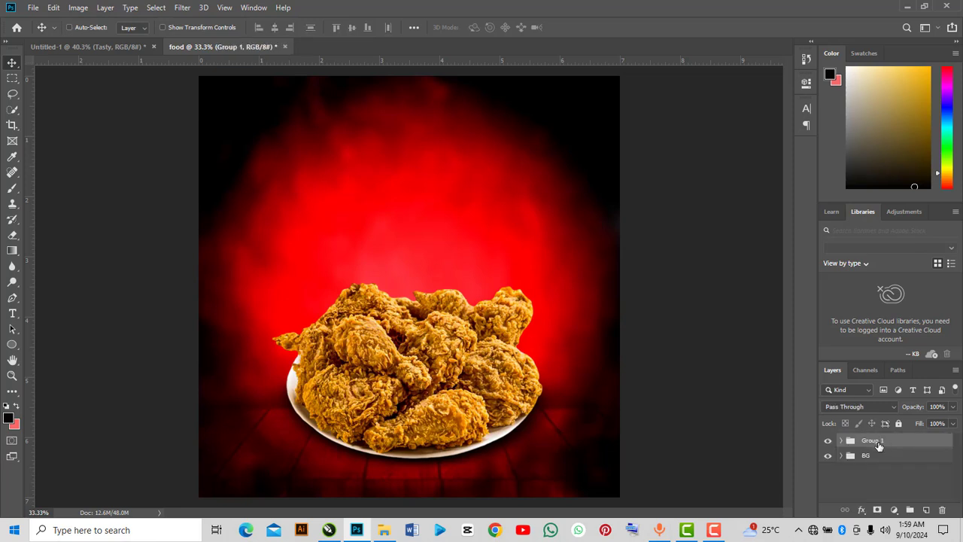
{"action": "double_click", "coordinate": [877, 442]}
{"action": "left_click", "coordinate": [871, 473]}
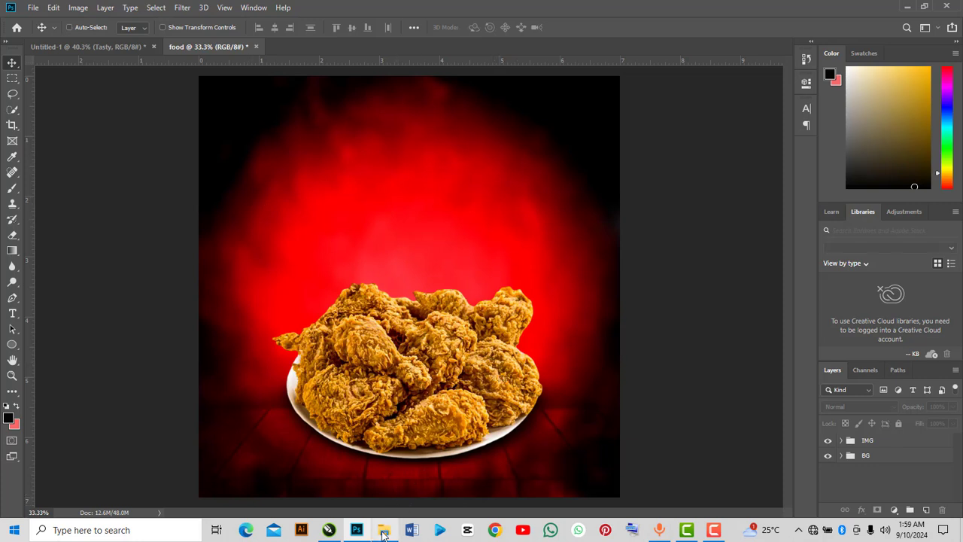
Drag the Adaeze's Kitchen logo PNG into the document, scale it down and place it at the top centre.
{"action": "mouse_move", "coordinate": [383, 533]}
{"action": "left_click", "coordinate": [380, 500]}
{"action": "left_click", "coordinate": [177, 163]}
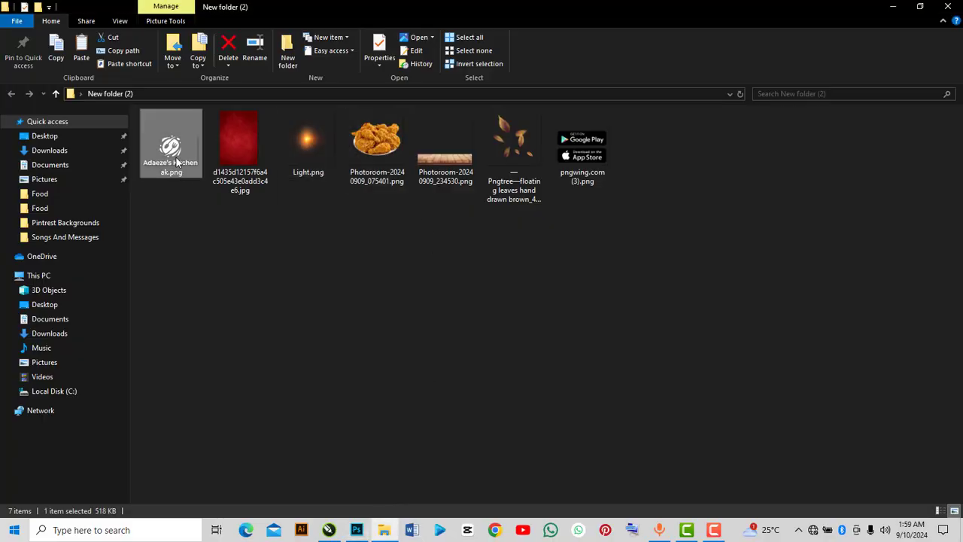
{"action": "left_click_drag", "start_coordinate": [178, 163], "coordinate": [451, 226]}
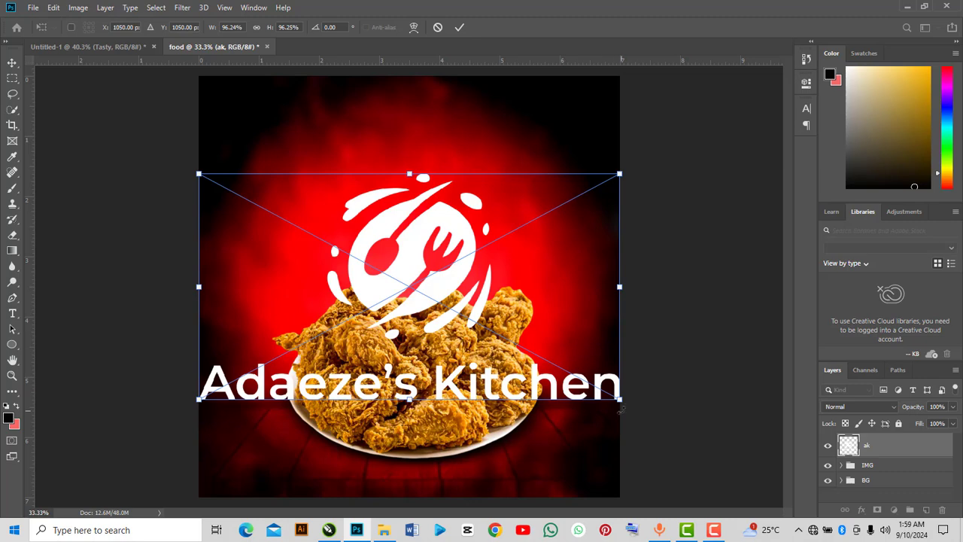
{"action": "left_click_drag", "start_coordinate": [622, 405], "coordinate": [412, 125]}
{"action": "left_click", "coordinate": [460, 27]}
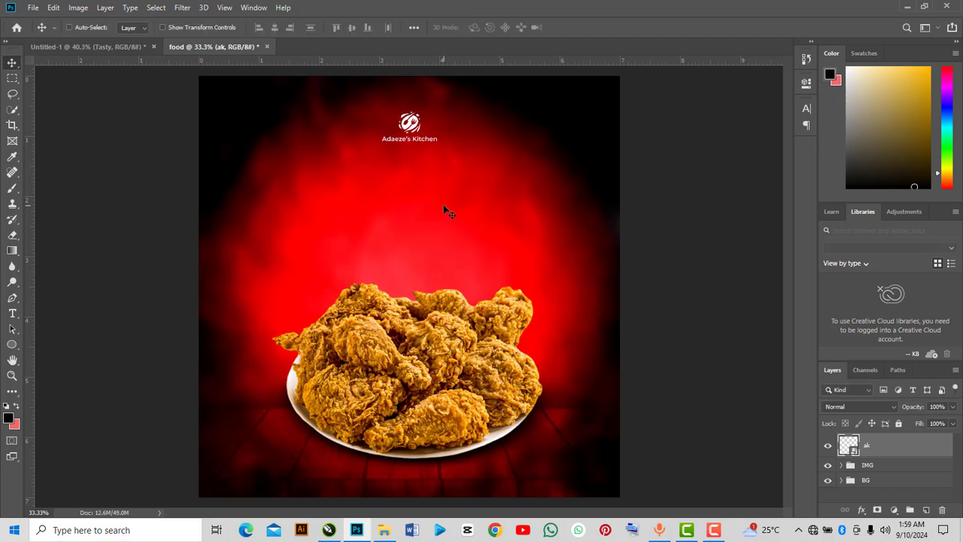
Duplicate the chicken layer inside the IMG group and move the copy to the bottom-left corner.
{"action": "left_click", "coordinate": [842, 465]}
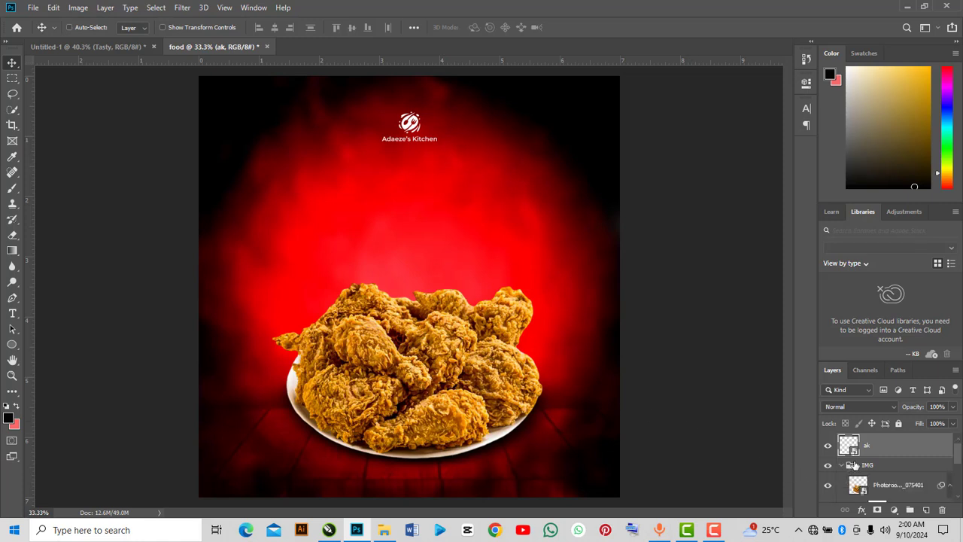
{"action": "left_click", "coordinate": [884, 489]}
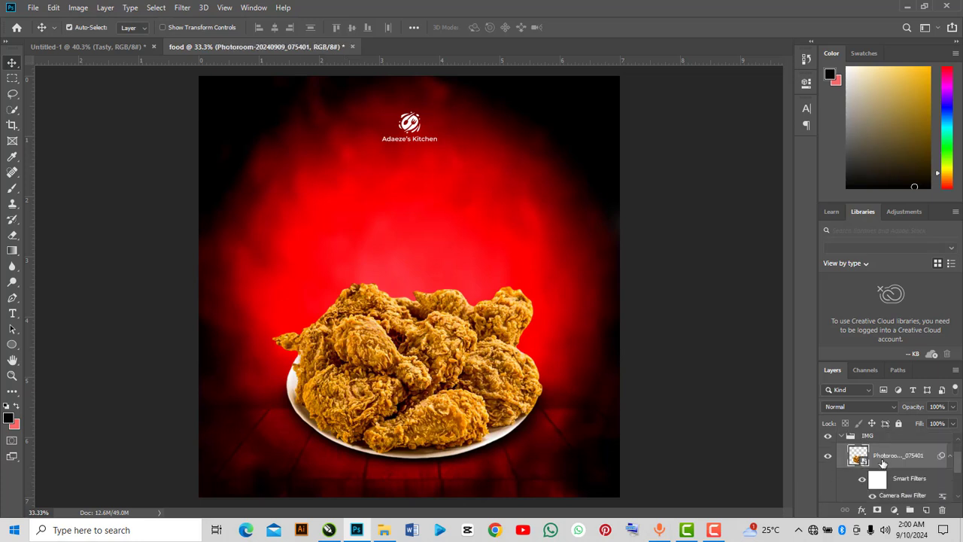
{"action": "key", "text": "ctrl+j"}
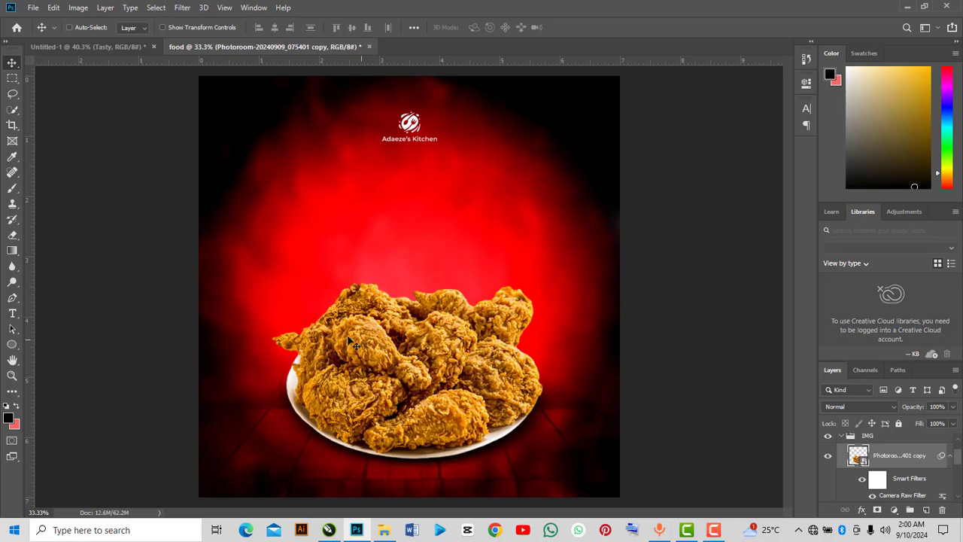
{"action": "left_click_drag", "start_coordinate": [407, 362], "coordinate": [171, 487]}
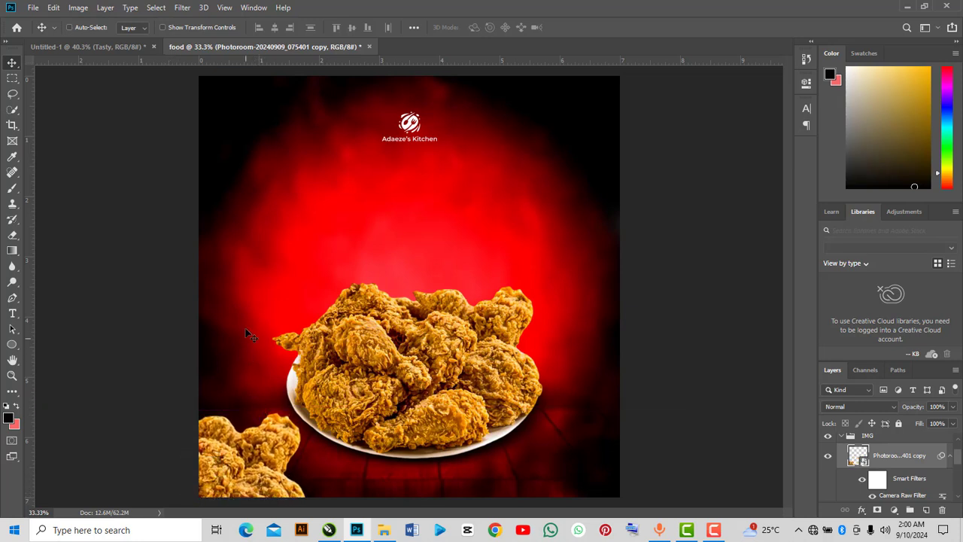
Apply a Gaussian Blur with a 5 pixel radius to the bottom-left chicken copy.
{"action": "left_click", "coordinate": [183, 8]}
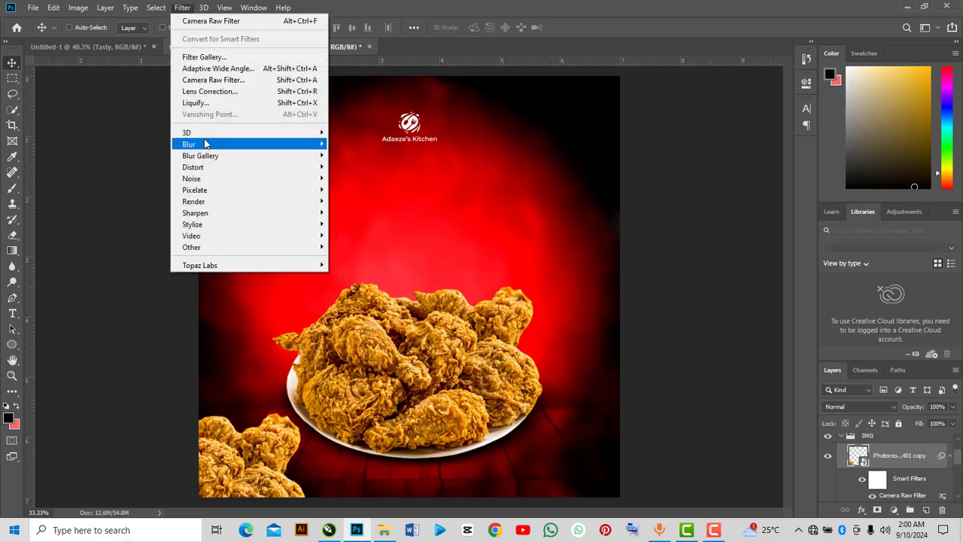
{"action": "mouse_move", "coordinate": [211, 144]}
{"action": "left_click", "coordinate": [360, 191]}
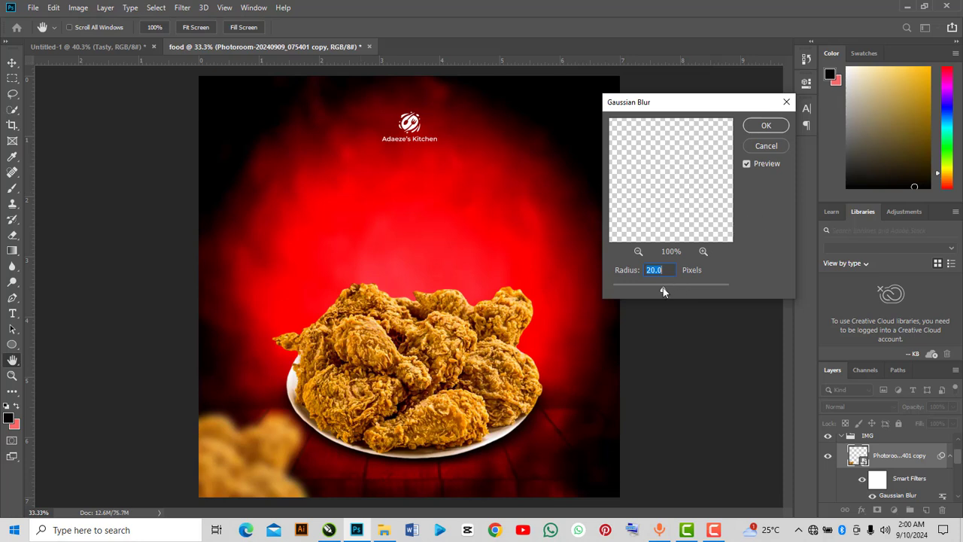
{"action": "left_click_drag", "start_coordinate": [663, 291], "coordinate": [636, 291]}
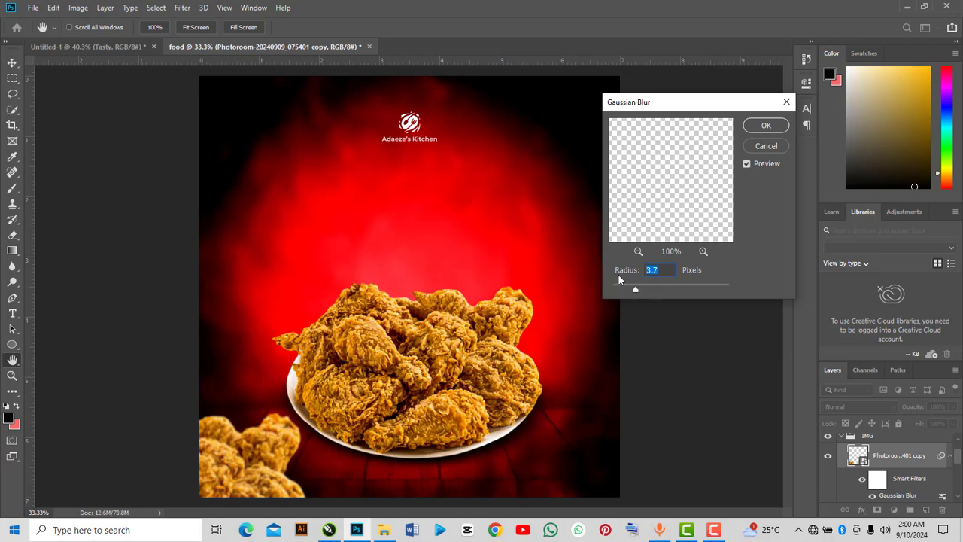
{"action": "type", "text": "4"}
{"action": "double_click", "coordinate": [660, 273]}
{"action": "type", "text": "5"}
{"action": "left_click", "coordinate": [781, 128]}
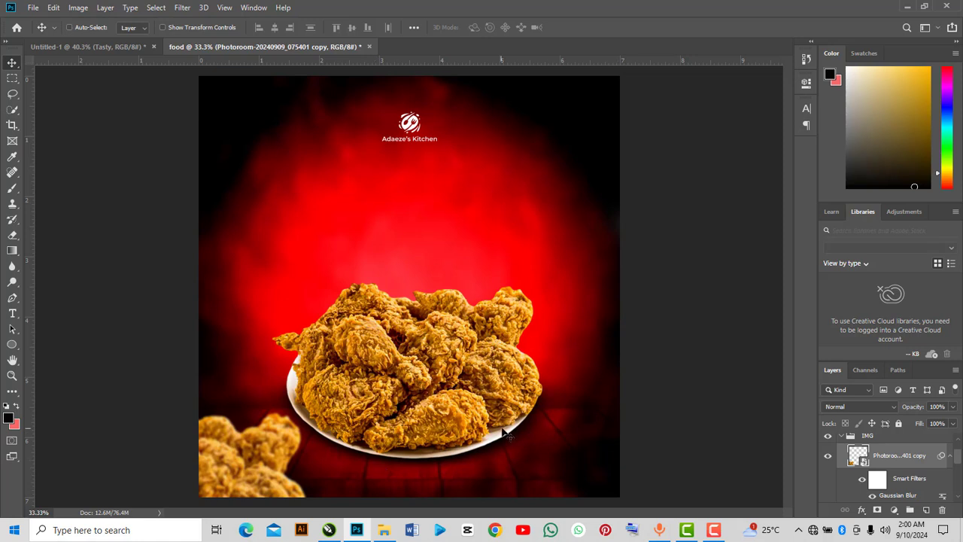
Duplicate the blurred chicken and place the copy in the bottom-right corner of the canvas.
{"action": "key", "text": "ctrl"}
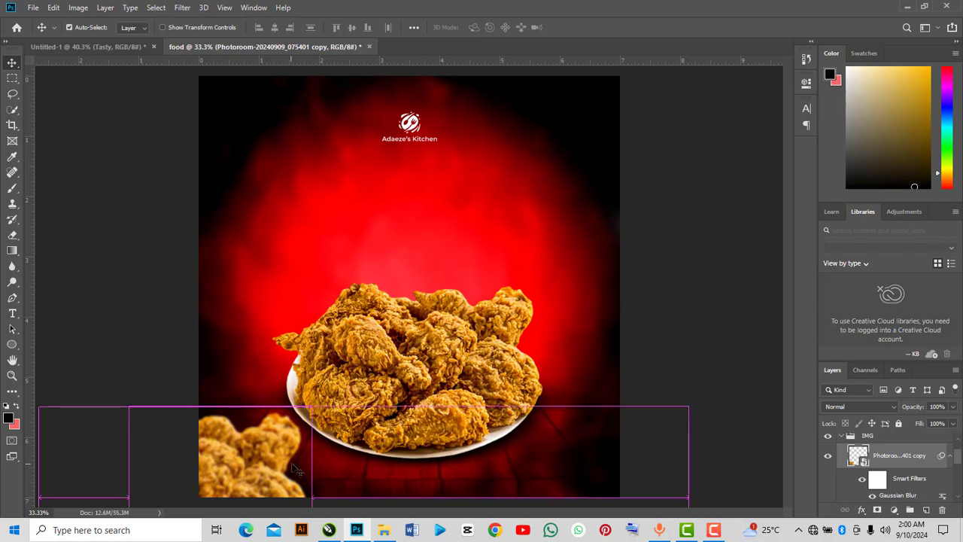
{"action": "left_click_drag", "start_coordinate": [298, 470], "coordinate": [764, 488], "text": "alt"}
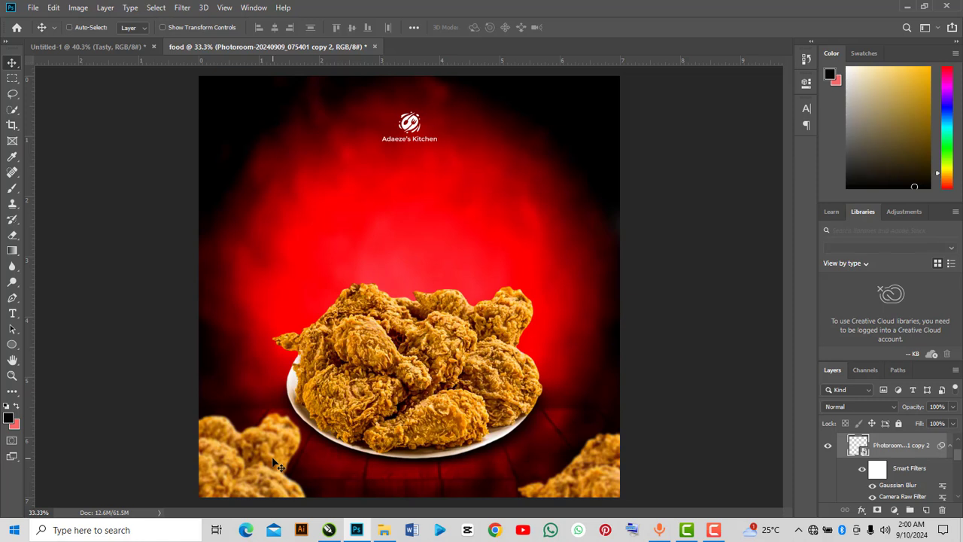
{"action": "mouse_move", "coordinate": [275, 464]}
{"action": "left_mouse_down"}
{"action": "mouse_move", "coordinate": [271, 453]}
{"action": "mouse_move", "coordinate": [285, 451]}
{"action": "left_mouse_up"}
Import the Google Play and App Store badges PNG, scale it down and position it in the bottom-left corner.
{"action": "scroll", "coordinate": [846, 452], "scroll_direction": "up", "scroll_amount": 1}
{"action": "left_click", "coordinate": [843, 450]}
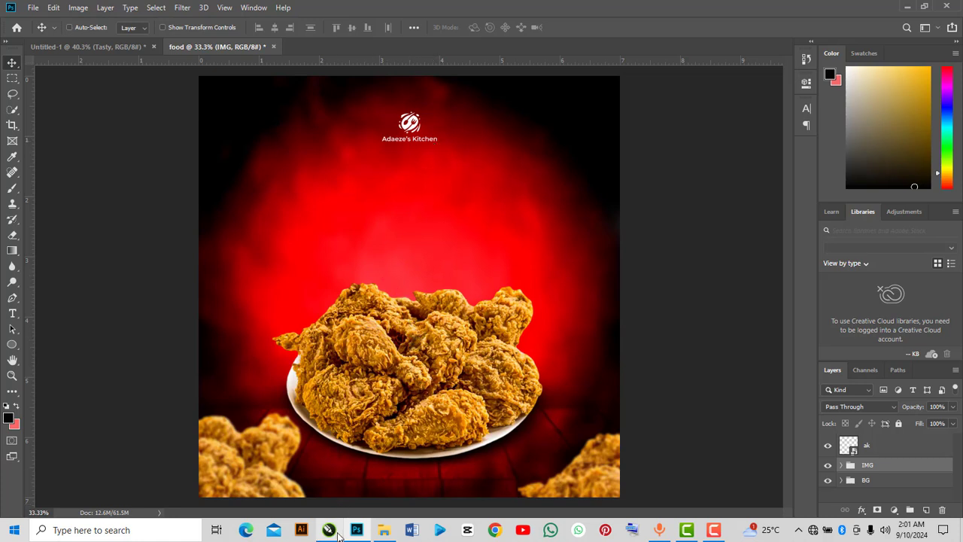
{"action": "left_click", "coordinate": [384, 530]}
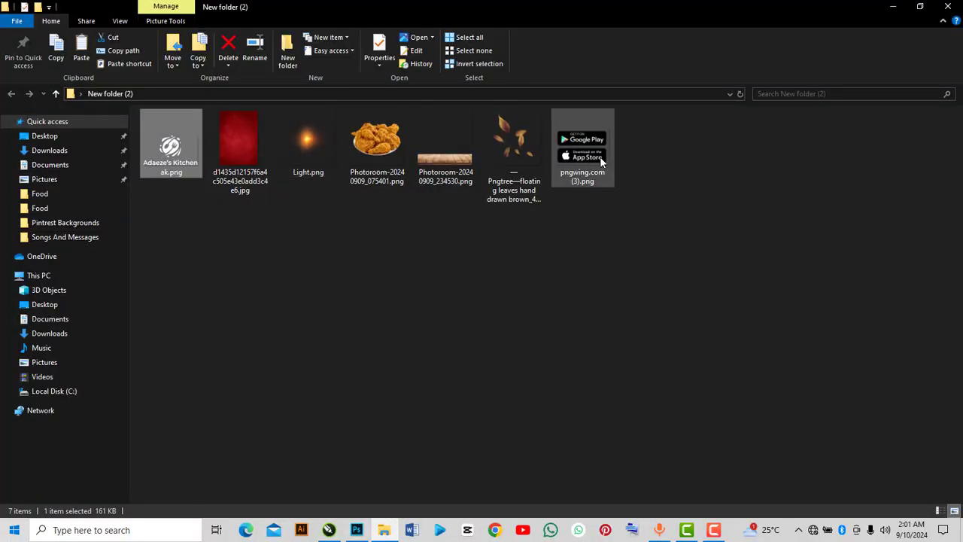
{"action": "left_click_drag", "start_coordinate": [568, 165], "coordinate": [370, 344]}
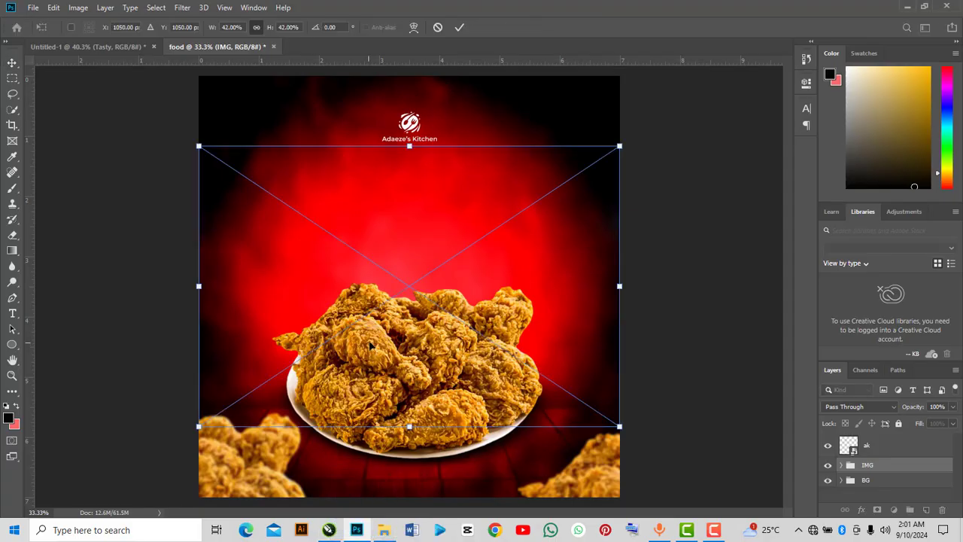
{"action": "left_click_drag", "start_coordinate": [509, 216], "coordinate": [264, 442]}
{"action": "key", "text": "Right"}
{"action": "key", "text": "Right"}
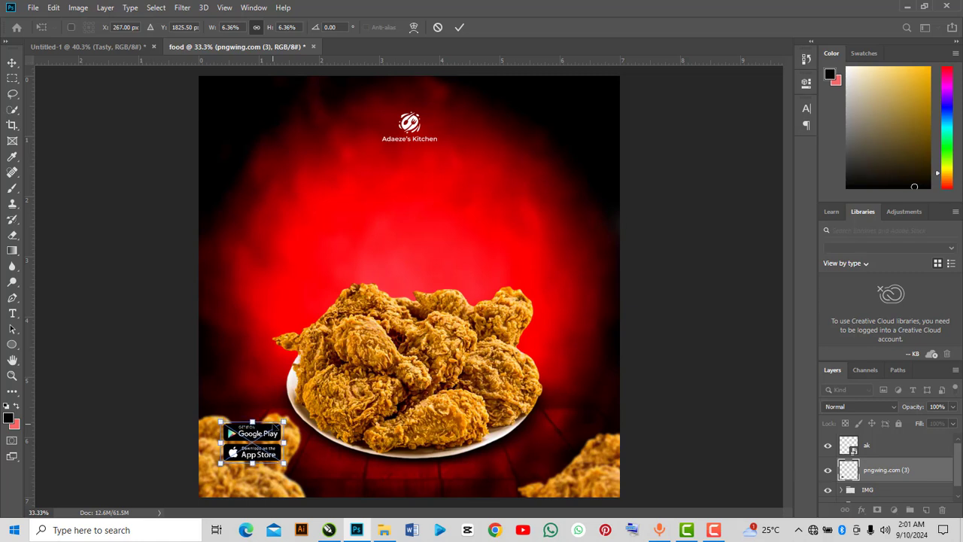
{"action": "key", "text": "Down"}
{"action": "key", "text": "Down"}
{"action": "key", "text": "Down"}
{"action": "key", "text": "Down"}
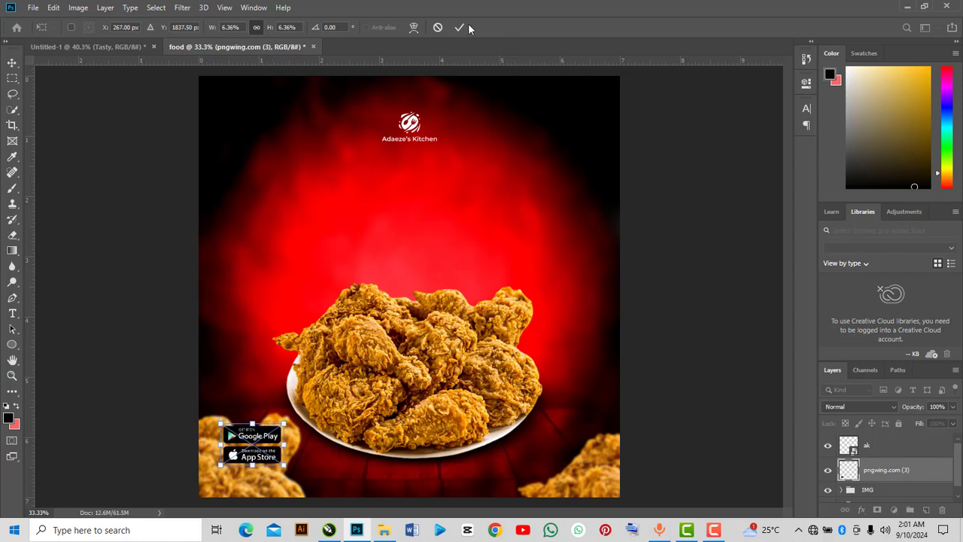
{"action": "left_click", "coordinate": [460, 28]}
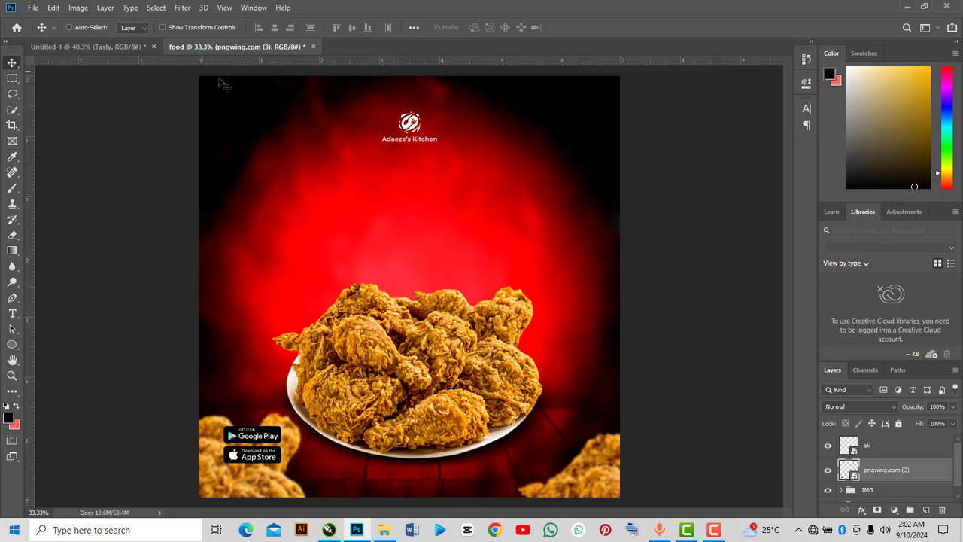
Add a new guide layout with 0.3 in margins on the top, left, bottom and right.
{"action": "left_click", "coordinate": [224, 9]}
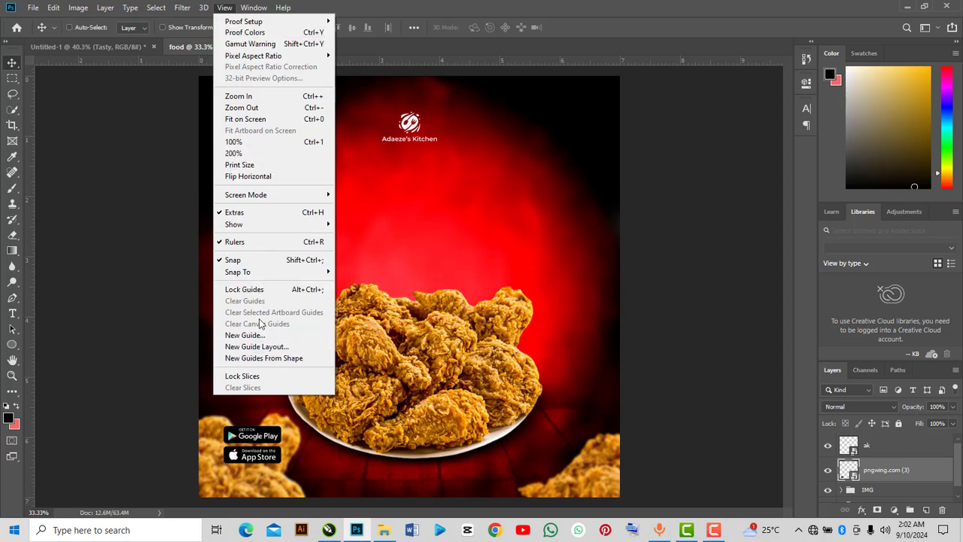
{"action": "left_click", "coordinate": [259, 347]}
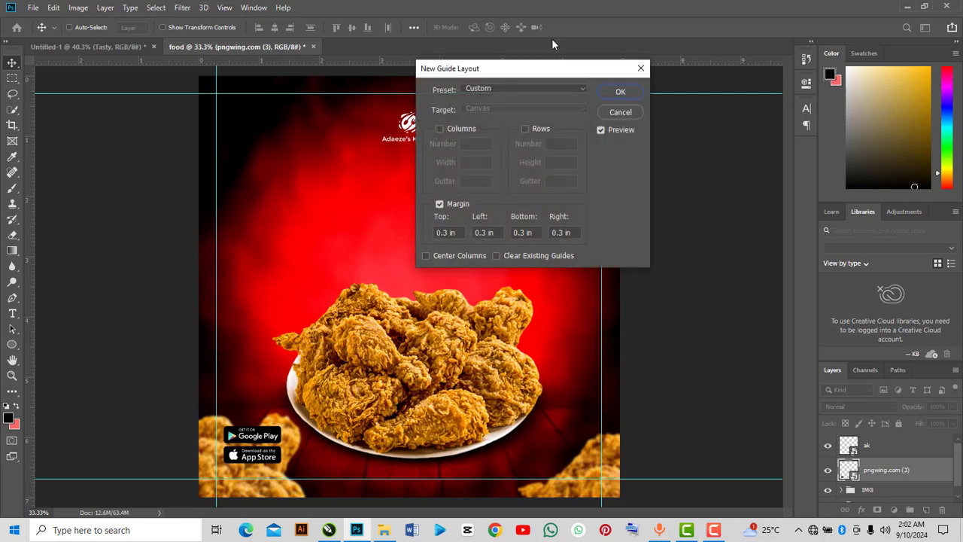
{"action": "left_click_drag", "start_coordinate": [542, 67], "coordinate": [599, 113]}
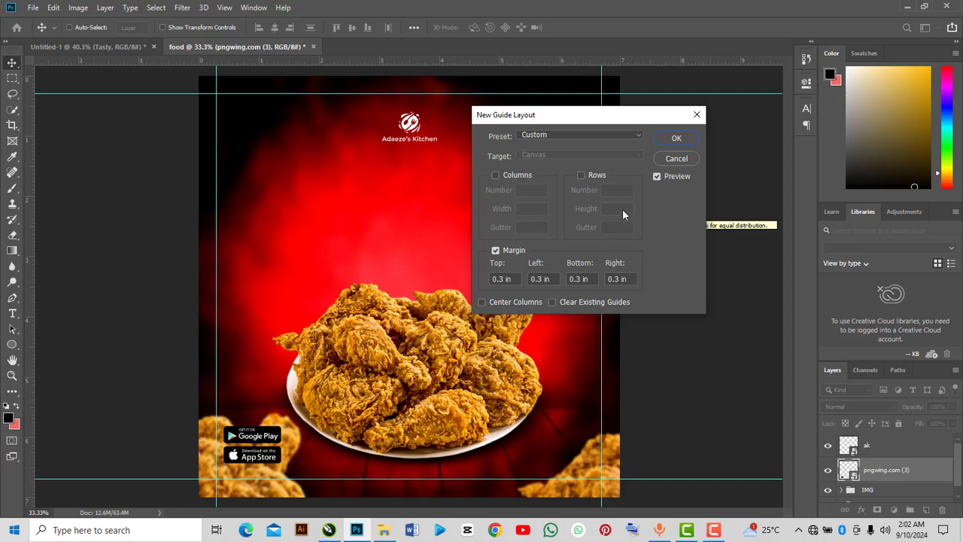
{"action": "left_click", "coordinate": [682, 139]}
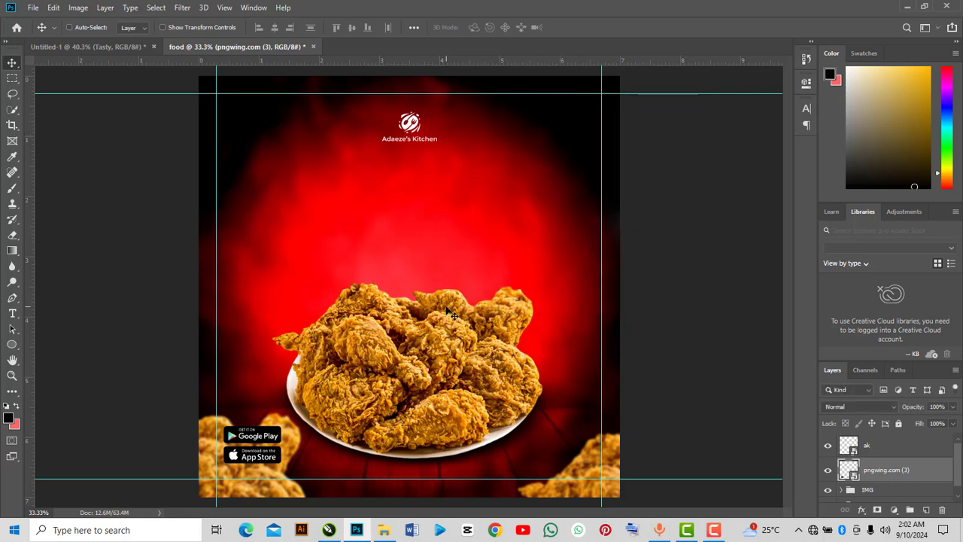
Nudge the Adaeze's Kitchen logo upward toward the top margin guide.
{"action": "left_click", "coordinate": [874, 448]}
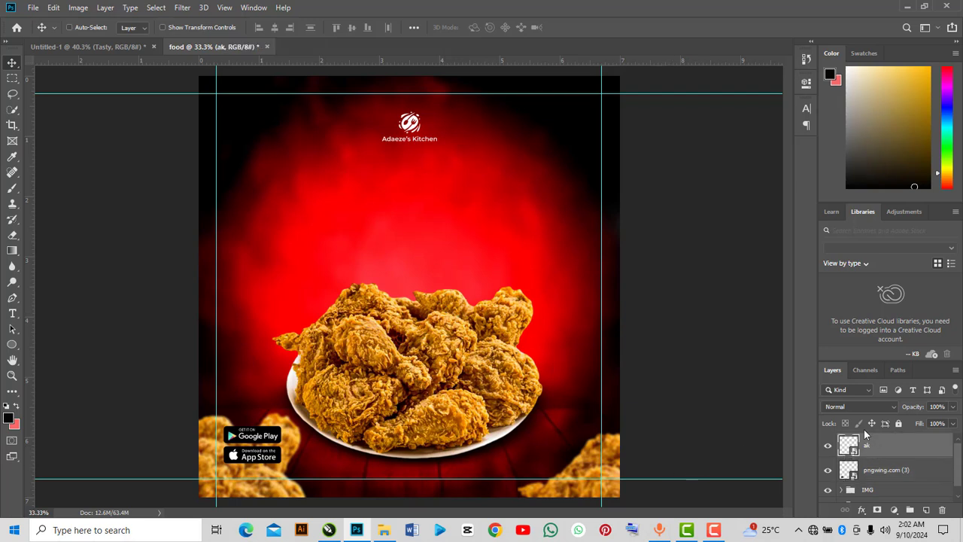
{"action": "key", "text": "shift+Up"}
{"action": "key", "text": "shift+Up"}
{"action": "key", "text": "shift+Up"}
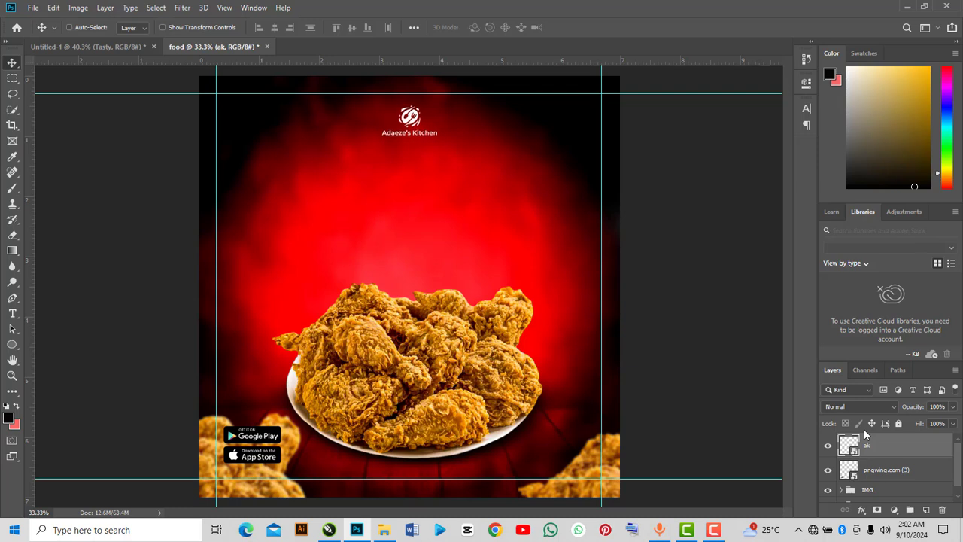
{"action": "key", "text": "shift+Up"}
{"action": "key", "text": "shift+Up"}
{"action": "key", "text": "shift+Up"}
{"action": "key", "text": "shift+Up"}
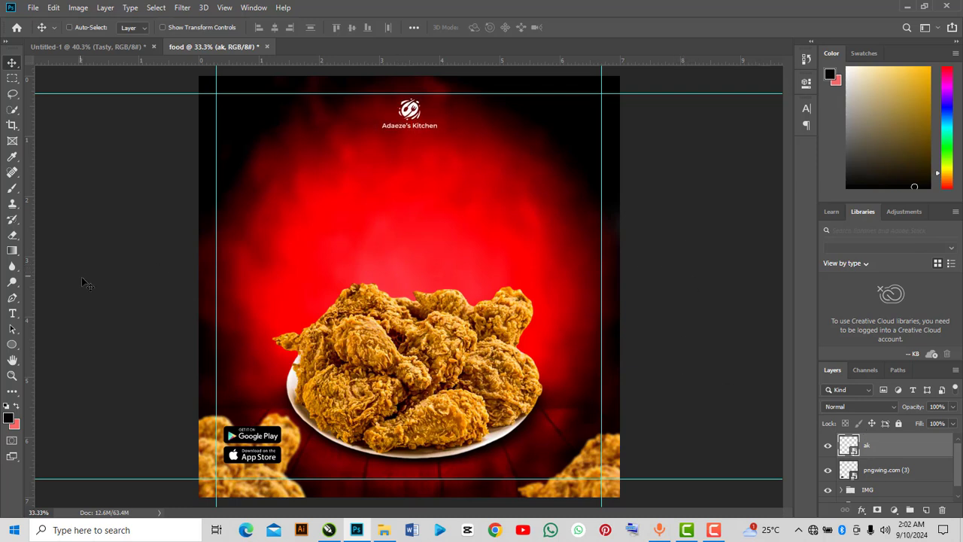
Create a text layer reading CHICKEN in the upper-left area of the red background.
{"action": "left_click", "coordinate": [12, 313]}
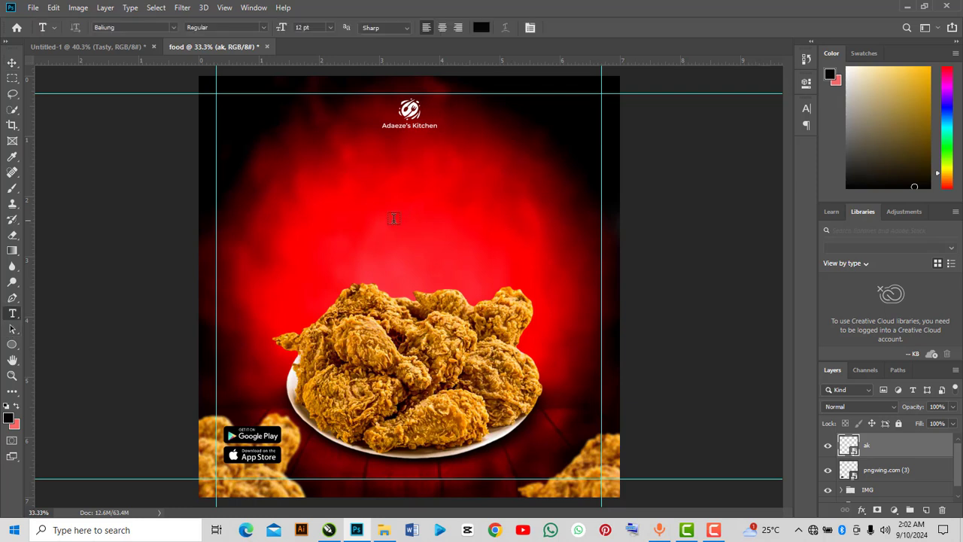
{"action": "left_click", "coordinate": [332, 212]}
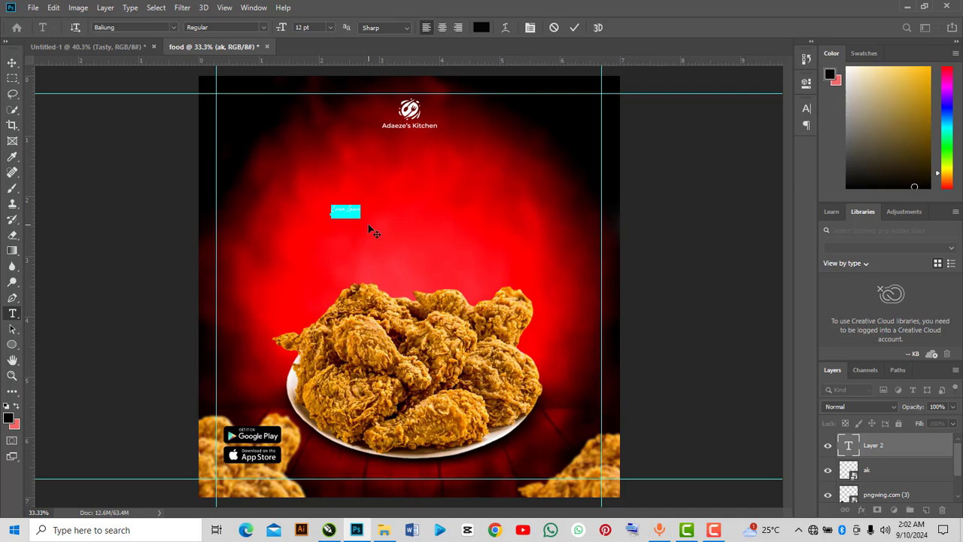
{"action": "type", "text": "T"}
Set the CHICKEN text's font to Oswald Bold.
{"action": "double_click", "coordinate": [846, 446]}
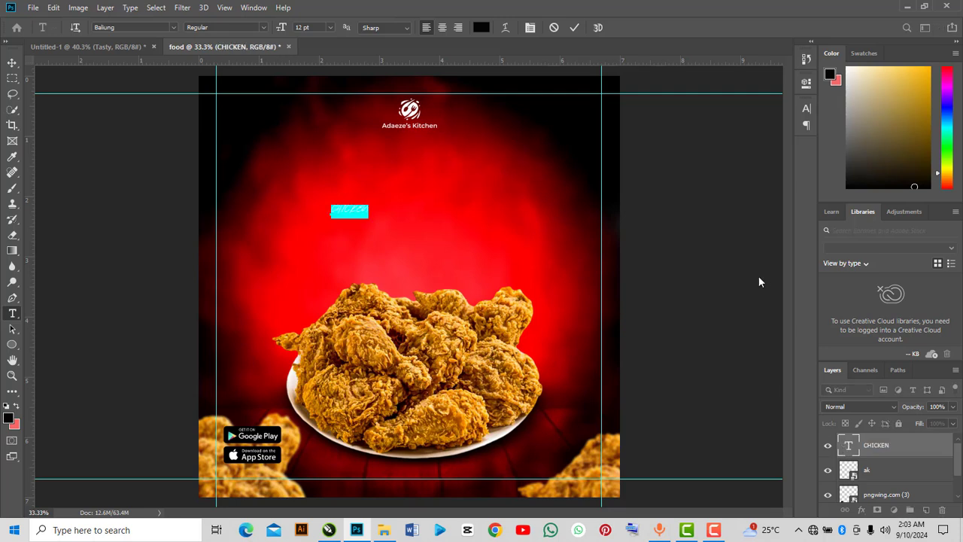
{"action": "left_click", "coordinate": [806, 83]}
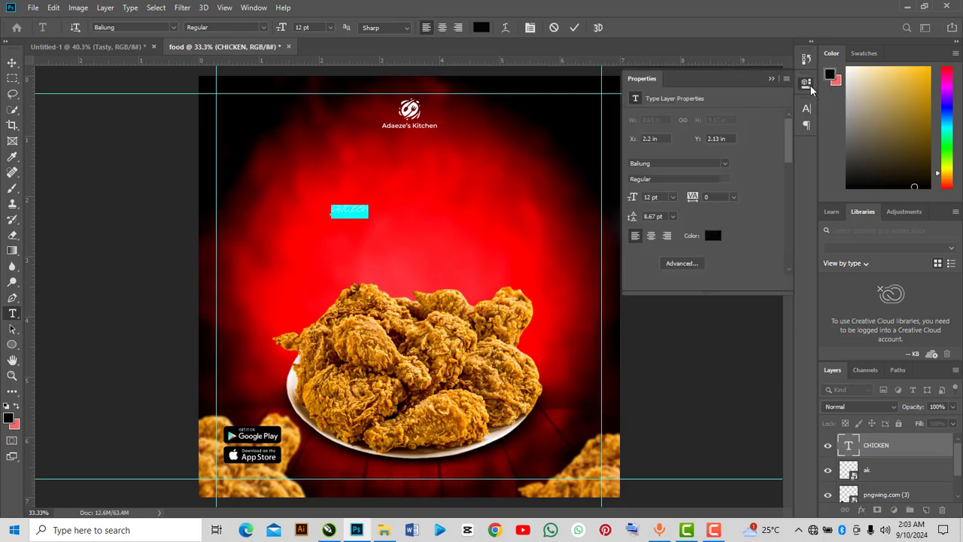
{"action": "left_click", "coordinate": [692, 164]}
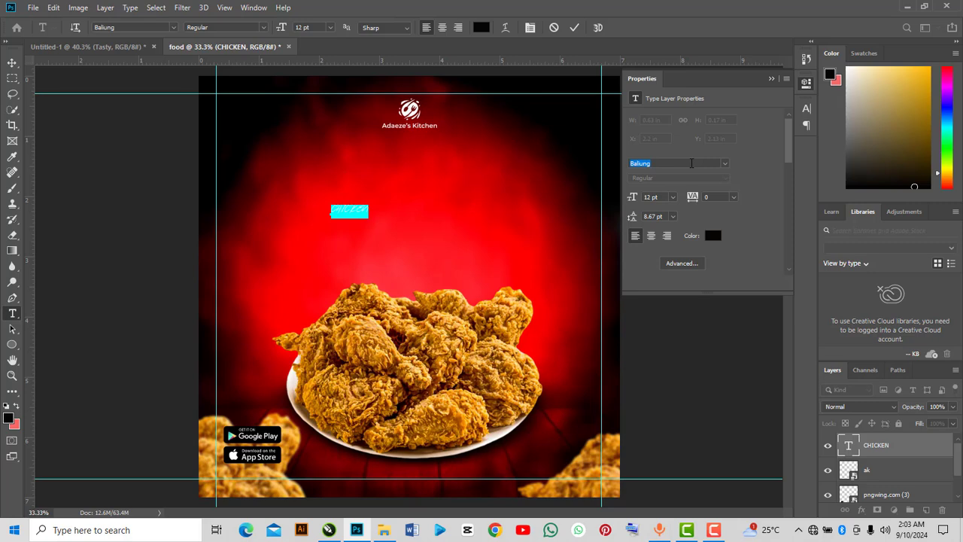
{"action": "type", "text": "cs"}
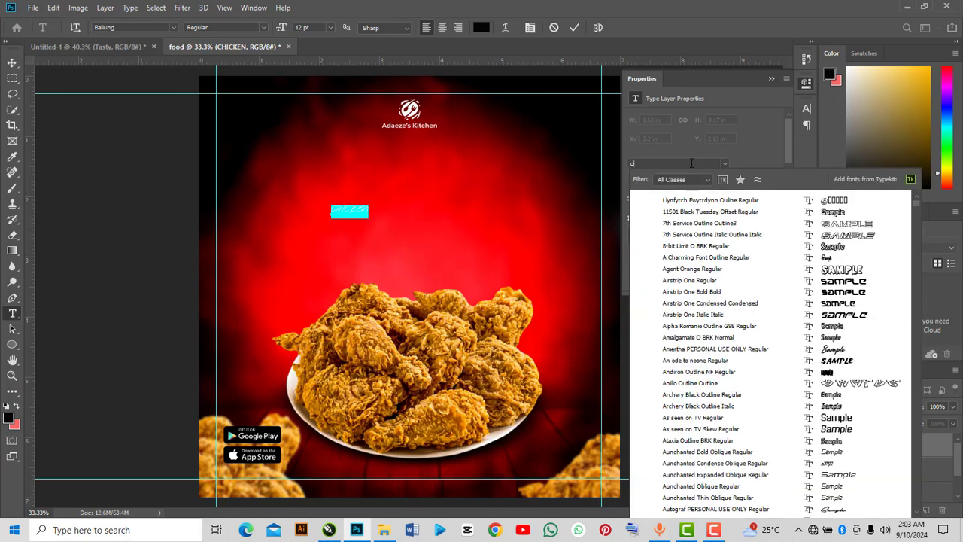
{"action": "type", "text": "wald"}
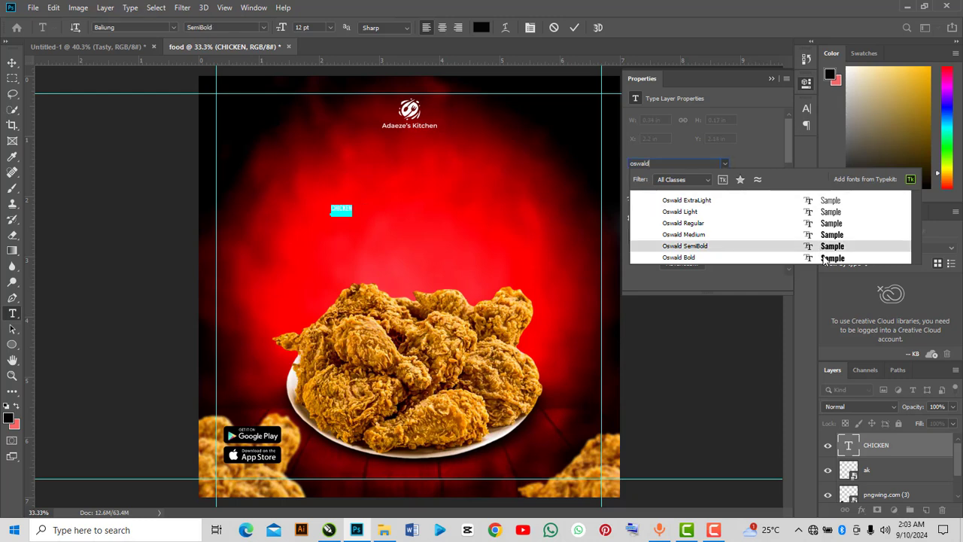
{"action": "key", "text": "Return"}
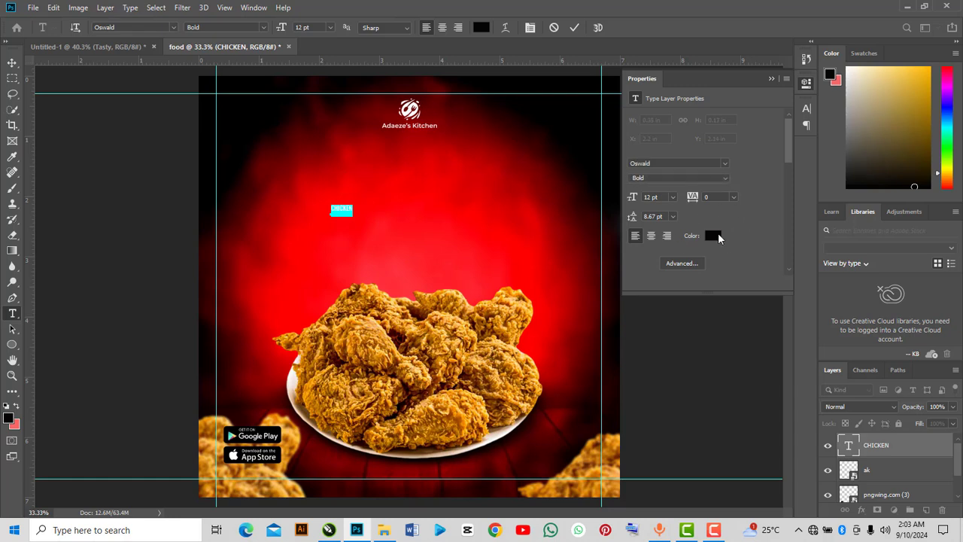
Change the CHICKEN text colour to orange #f99400.
{"action": "left_click", "coordinate": [715, 234]}
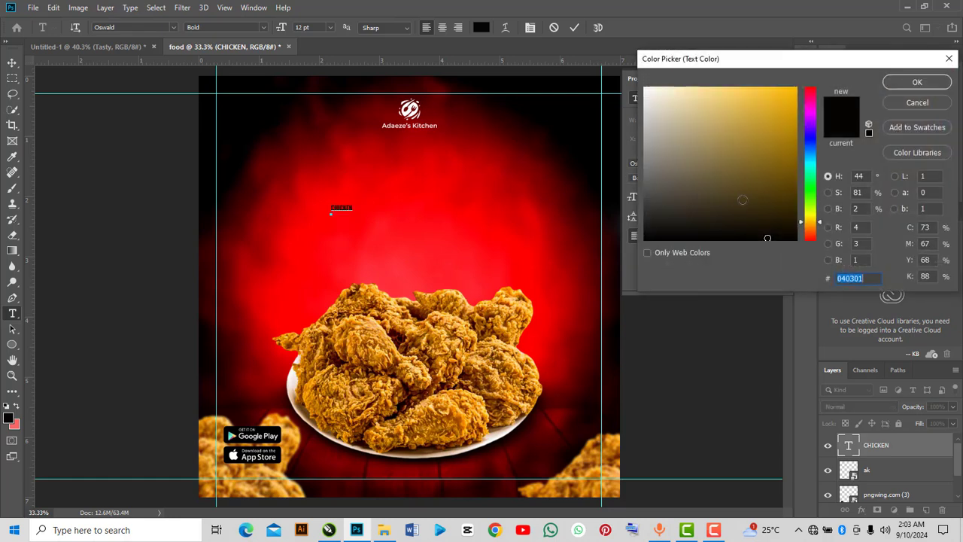
{"action": "left_click", "coordinate": [462, 302]}
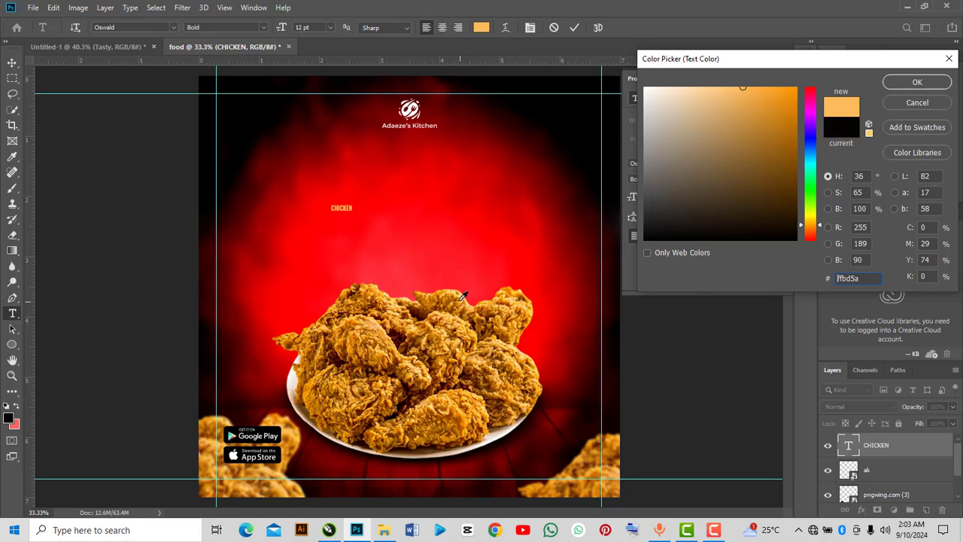
{"action": "left_click", "coordinate": [440, 292]}
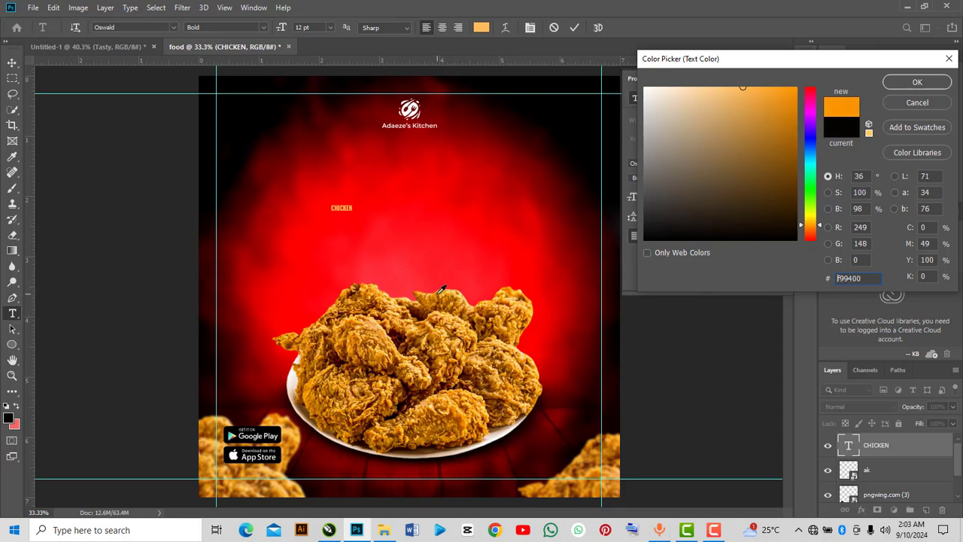
{"action": "left_click", "coordinate": [917, 83]}
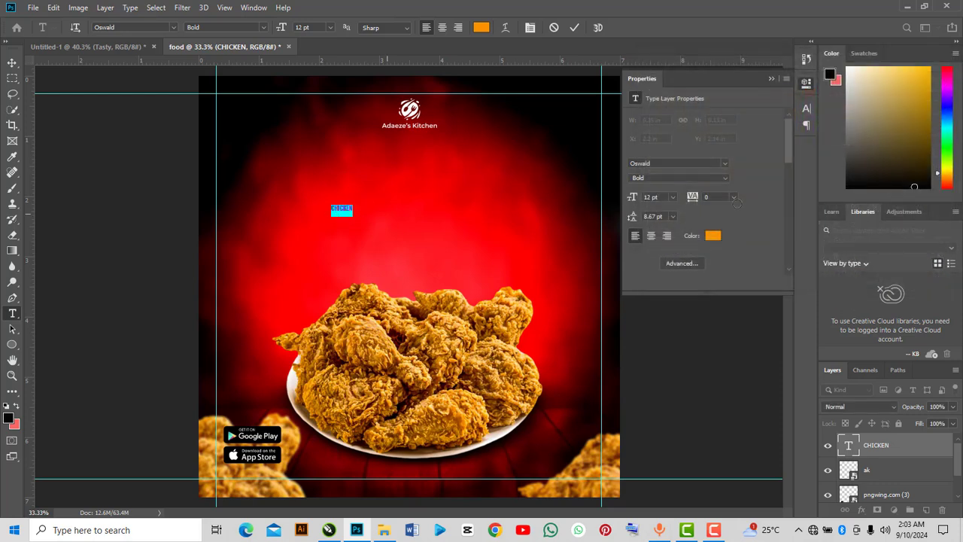
Scale the CHICKEN text up greatly and position it centred just above the plate of fried chicken.
{"action": "left_click", "coordinate": [771, 78]}
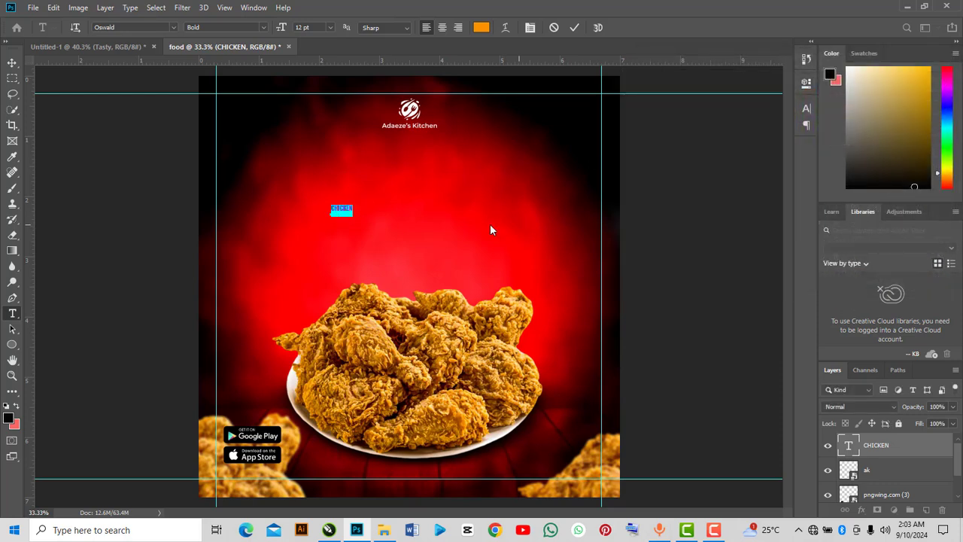
{"action": "left_click", "coordinate": [353, 208]}
{"action": "key", "text": "ctrl+t"}
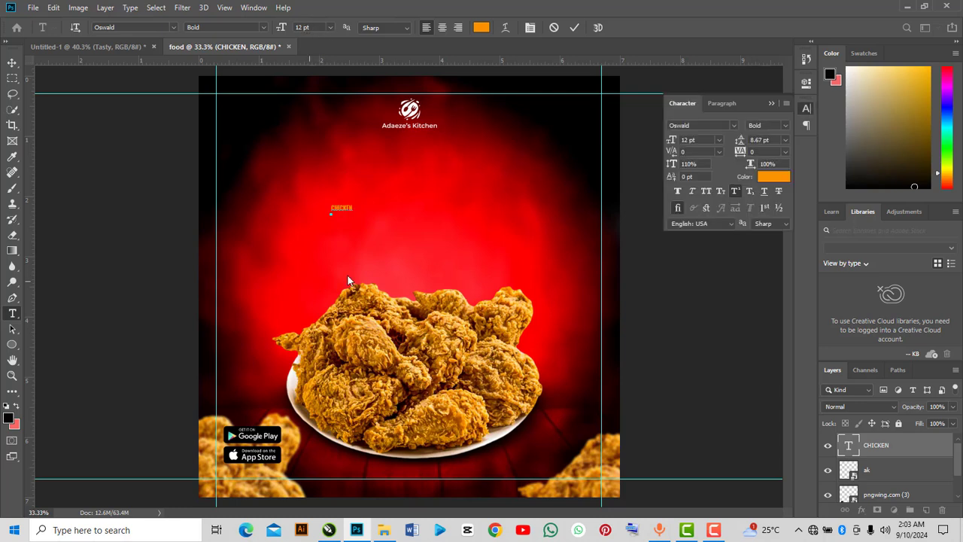
{"action": "left_click", "coordinate": [771, 103]}
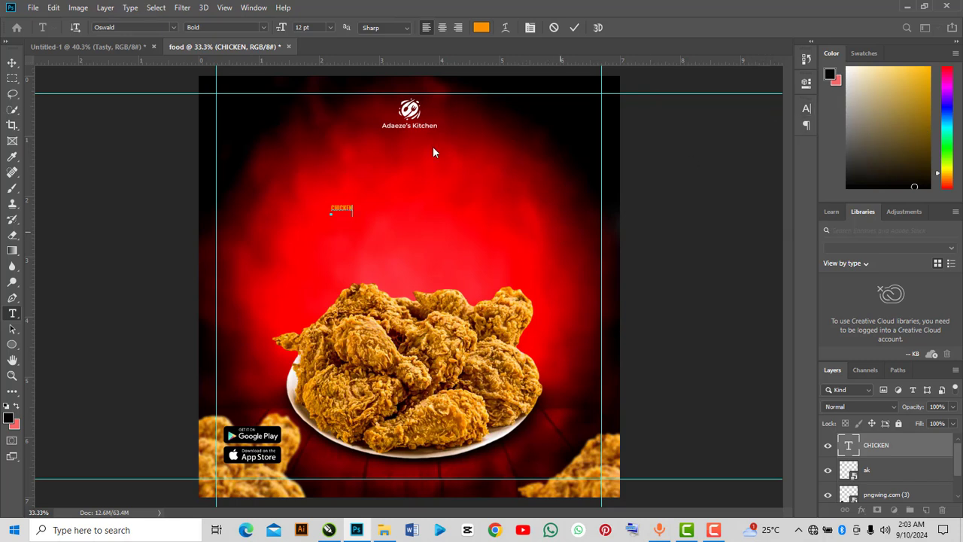
{"action": "left_click", "coordinate": [12, 65]}
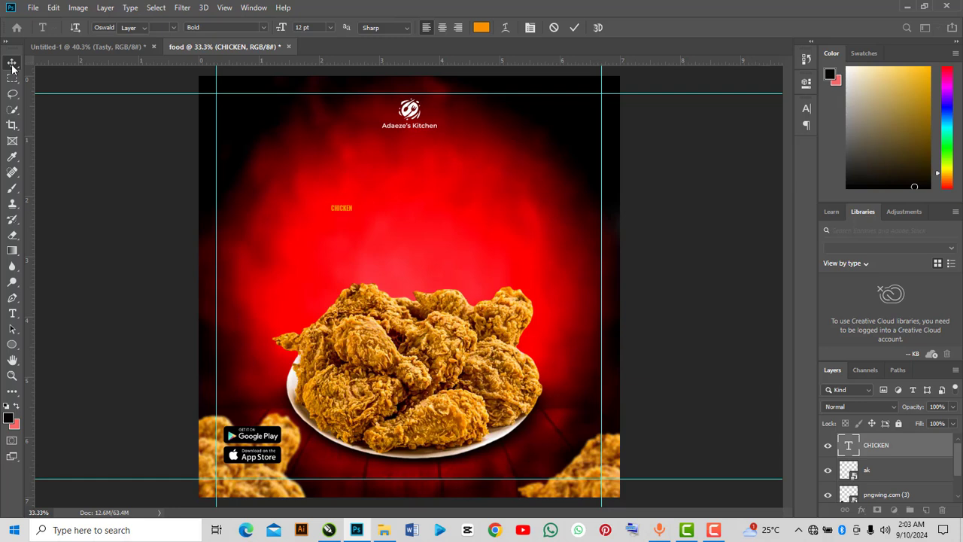
{"action": "key", "text": "ctrl+t"}
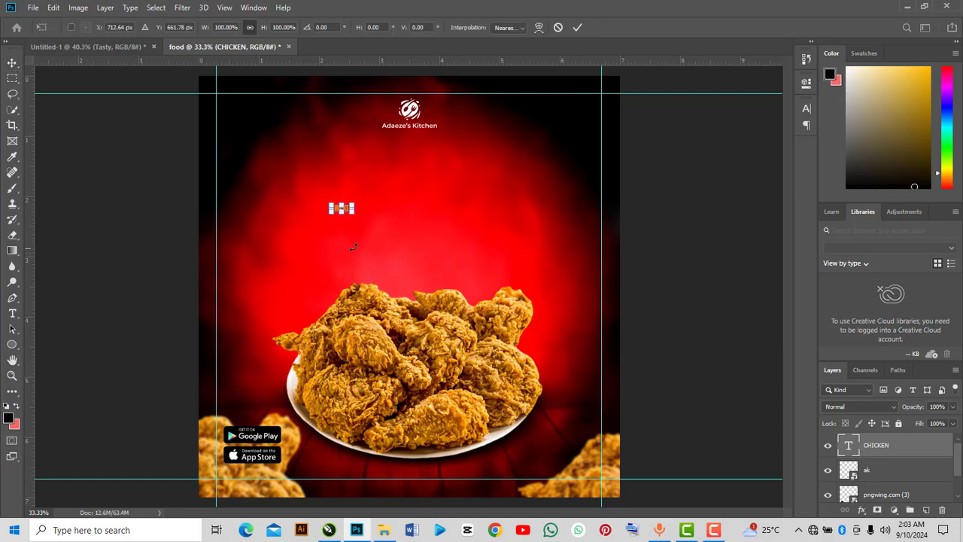
{"action": "left_click_drag", "start_coordinate": [353, 214], "coordinate": [500, 265]}
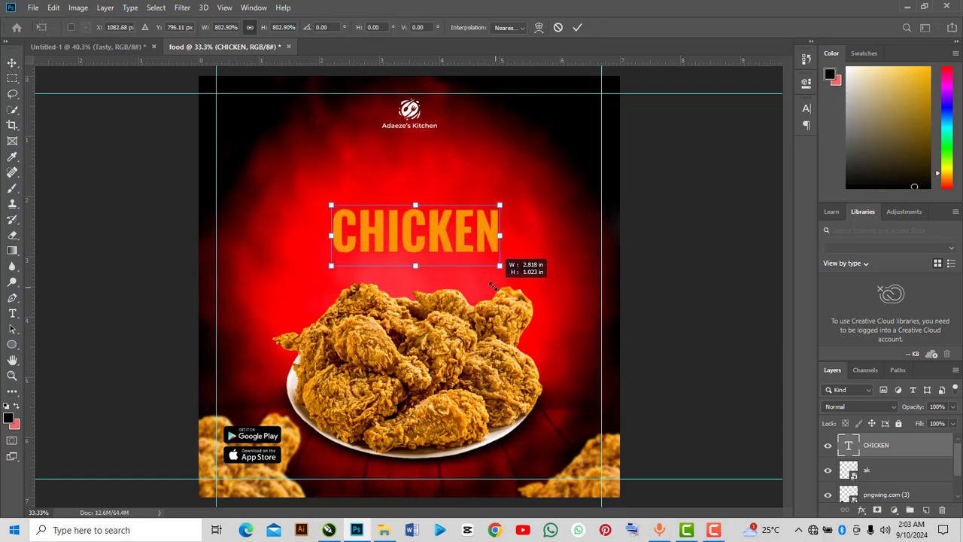
{"action": "left_click_drag", "start_coordinate": [330, 204], "coordinate": [278, 186]}
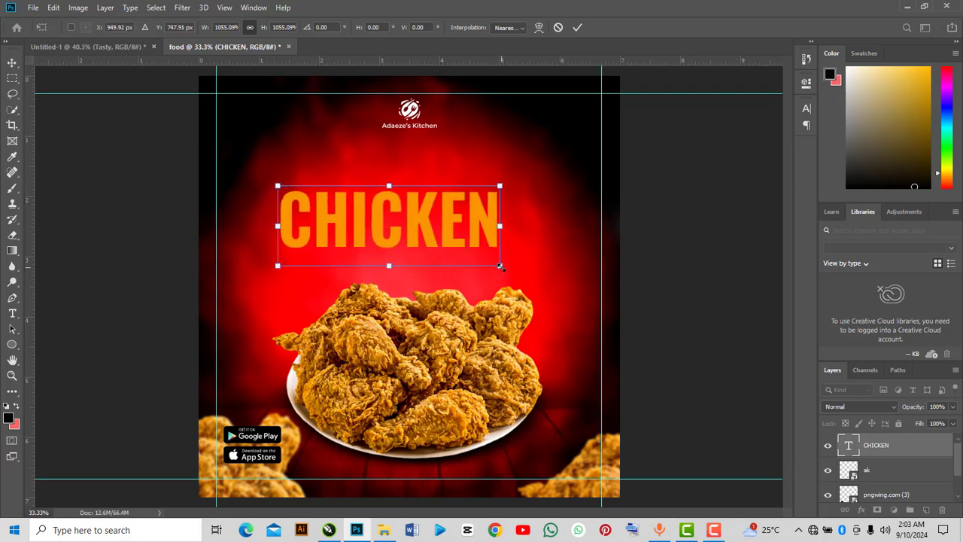
{"action": "left_click_drag", "start_coordinate": [499, 265], "coordinate": [524, 274]}
{"action": "left_click_drag", "start_coordinate": [471, 245], "coordinate": [481, 278]}
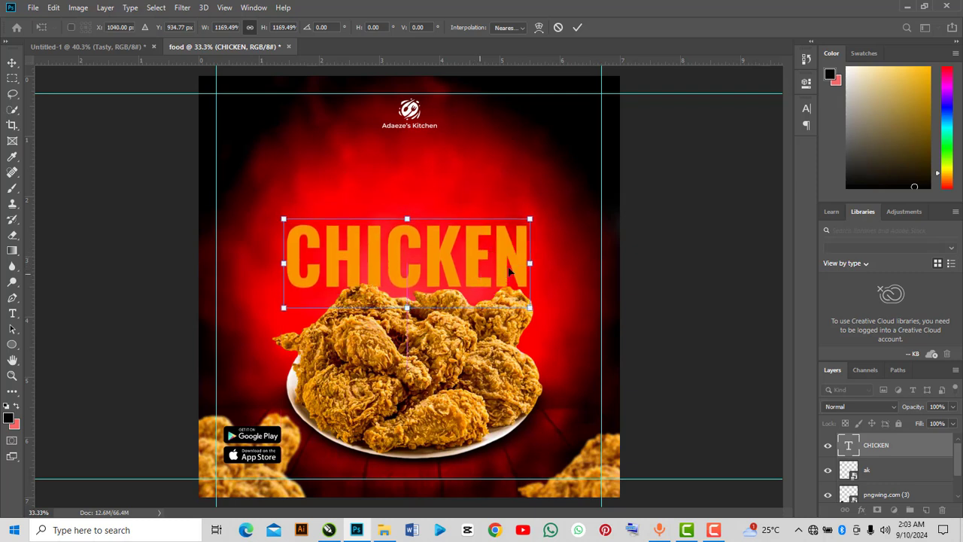
Move the CHICKEN layer down beneath the food image group so the chicken overlaps the text.
{"action": "scroll", "coordinate": [871, 454], "scroll_direction": "down", "scroll_amount": 1}
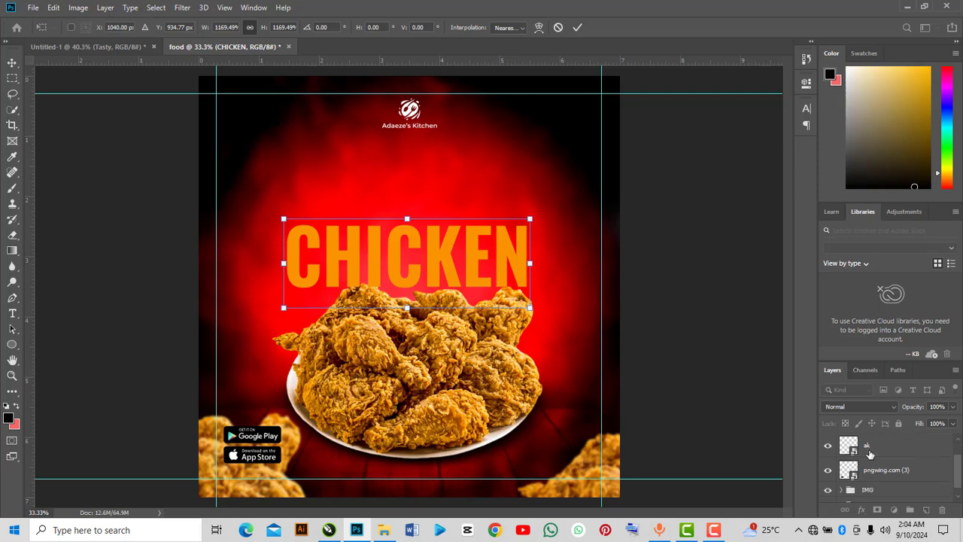
{"action": "scroll", "coordinate": [867, 459], "scroll_direction": "up", "scroll_amount": 1}
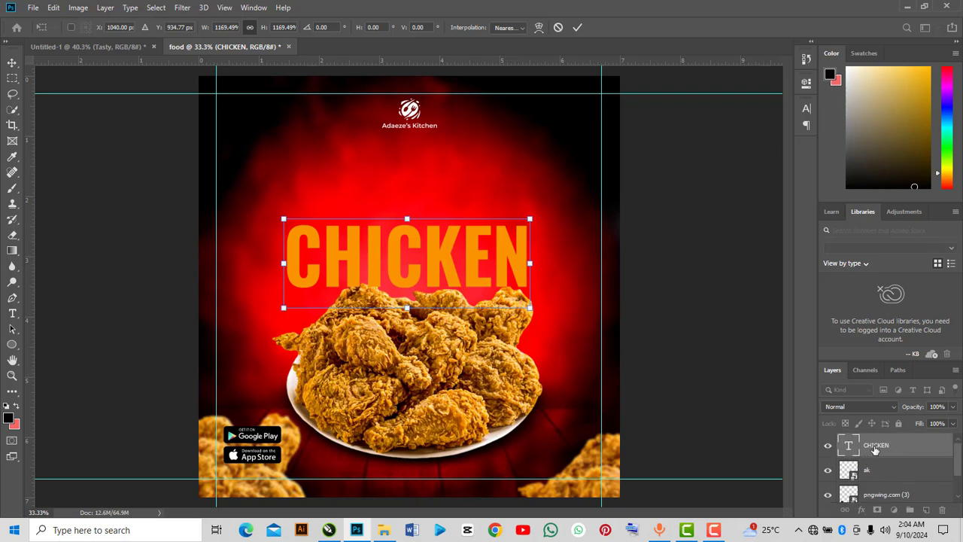
{"action": "scroll", "coordinate": [875, 449], "scroll_direction": "down", "scroll_amount": 2}
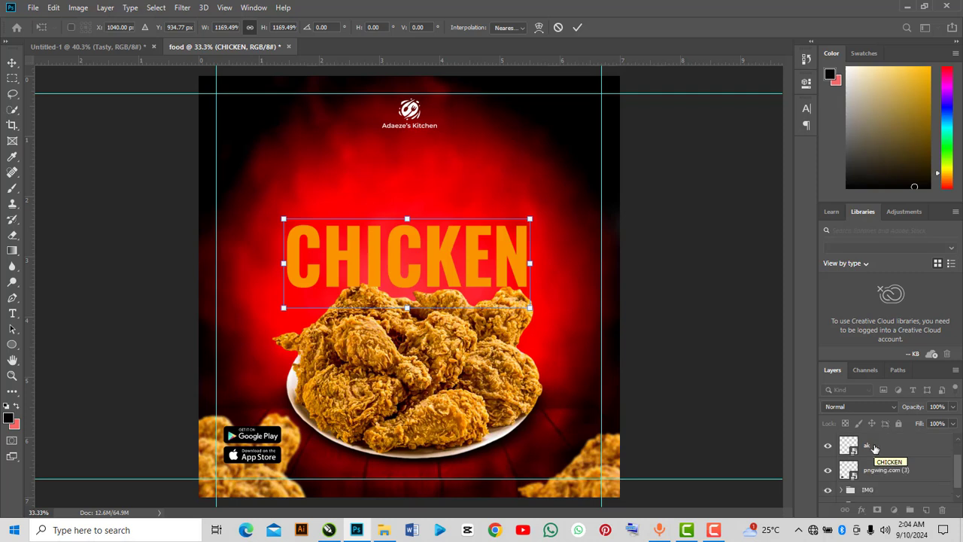
{"action": "scroll", "coordinate": [877, 448], "scroll_direction": "up", "scroll_amount": 2}
{"action": "left_click_drag", "start_coordinate": [876, 449], "coordinate": [881, 493]}
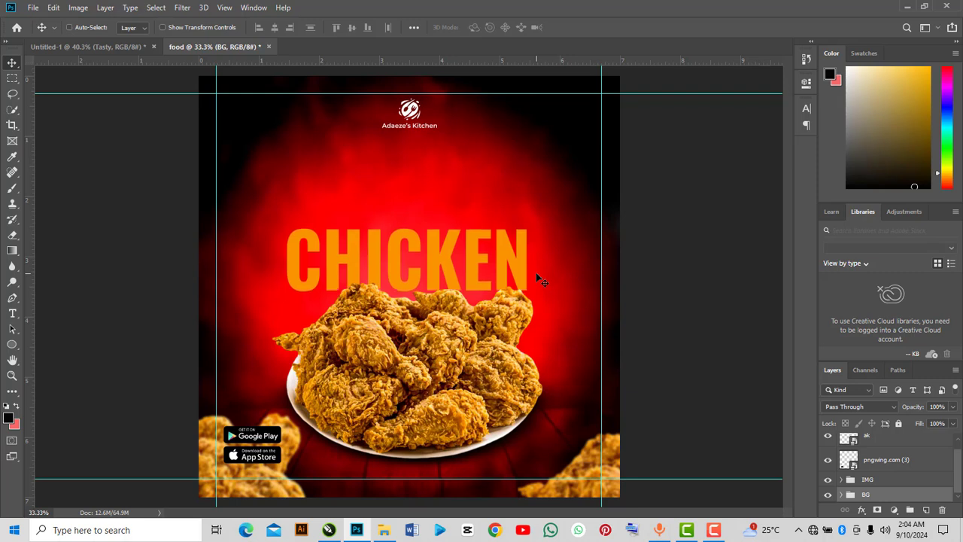
{"action": "key", "text": "ctrl+t"}
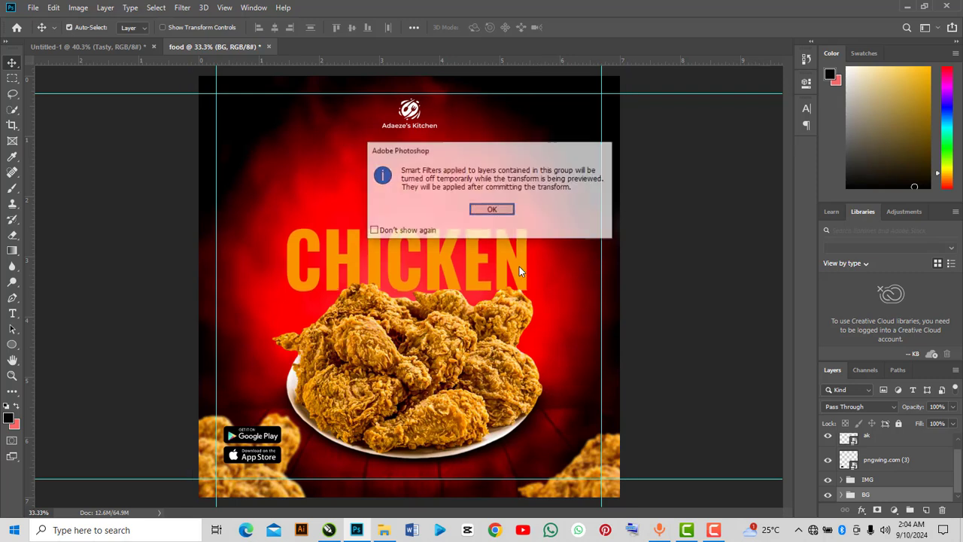
{"action": "left_click", "coordinate": [509, 211]}
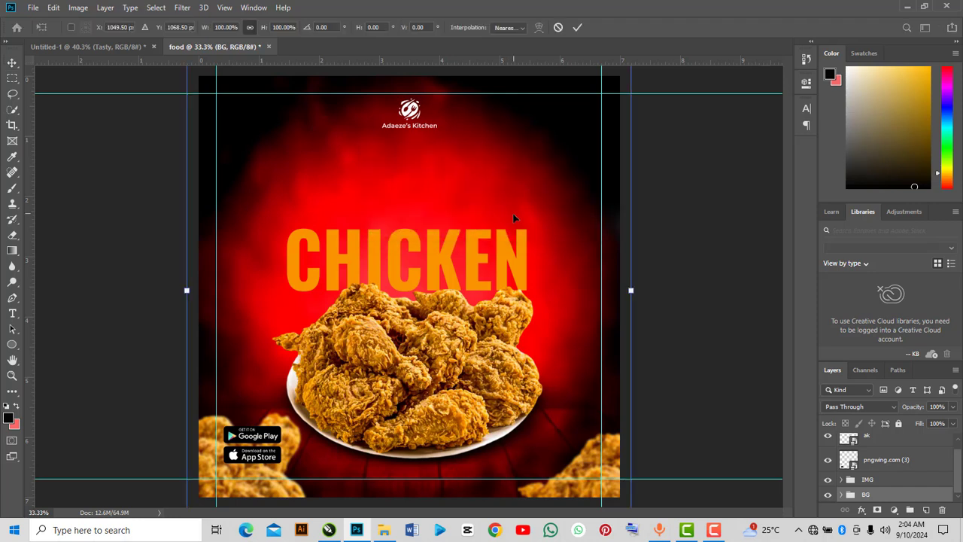
{"action": "left_click", "coordinate": [577, 27]}
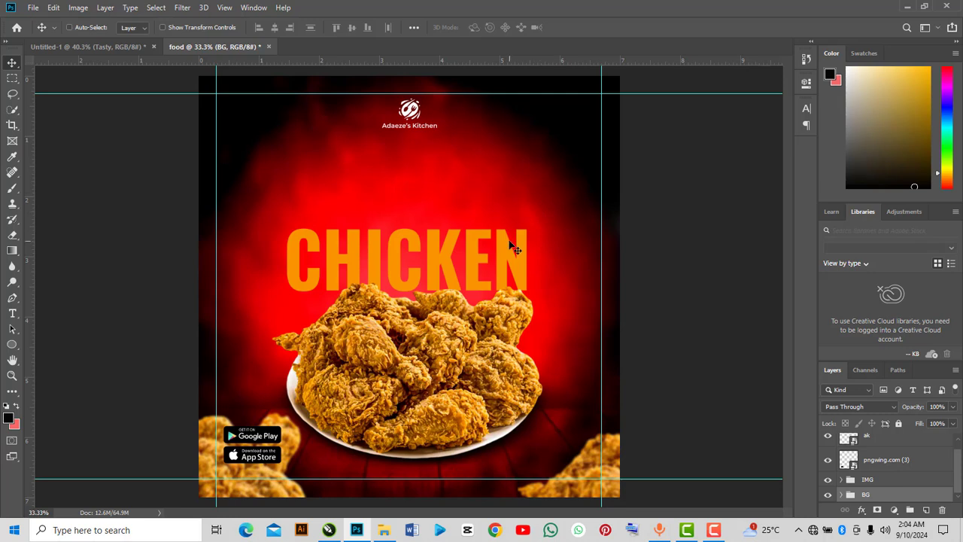
Enlarge the CHICKEN text slightly from its upper-right corner and apply the transform.
{"action": "scroll", "coordinate": [866, 471], "scroll_direction": "up", "scroll_amount": 1}
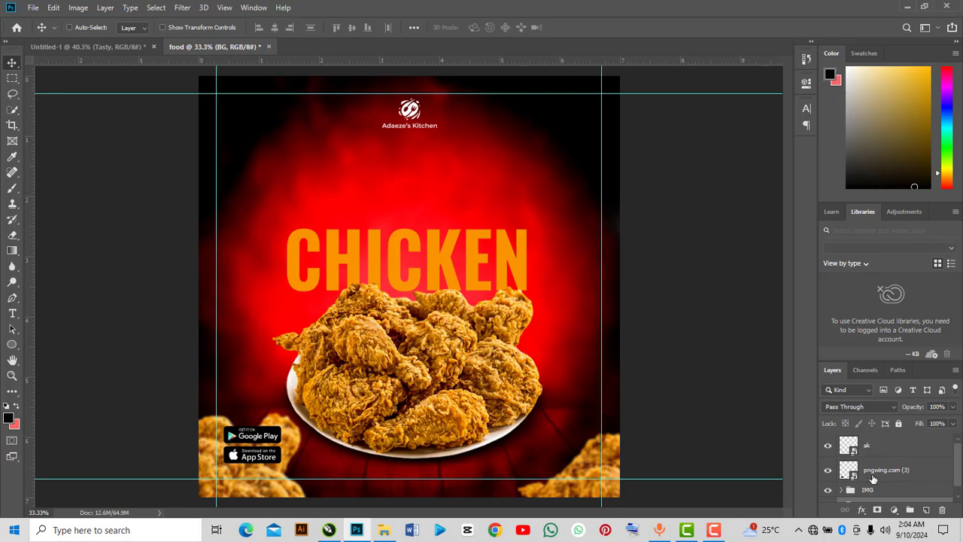
{"action": "scroll", "coordinate": [892, 499], "scroll_direction": "down", "scroll_amount": 1}
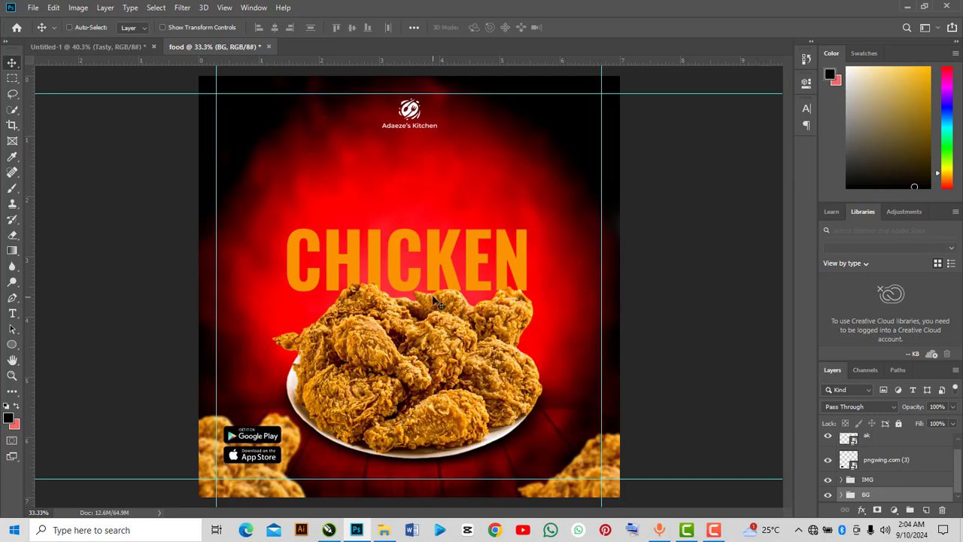
{"action": "left_click", "coordinate": [840, 479]}
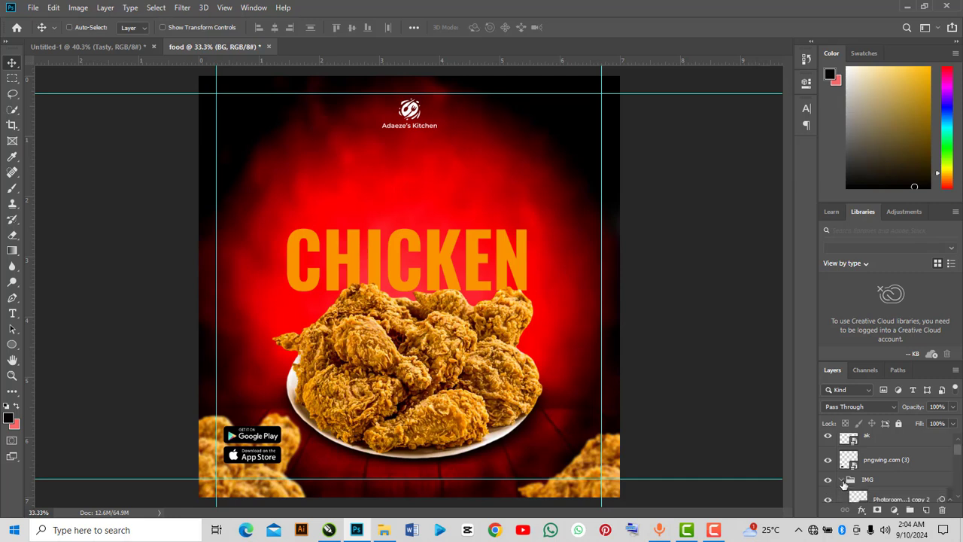
{"action": "scroll", "coordinate": [885, 491], "scroll_direction": "down", "scroll_amount": 1}
{"action": "scroll", "coordinate": [879, 473], "scroll_direction": "down", "scroll_amount": 2}
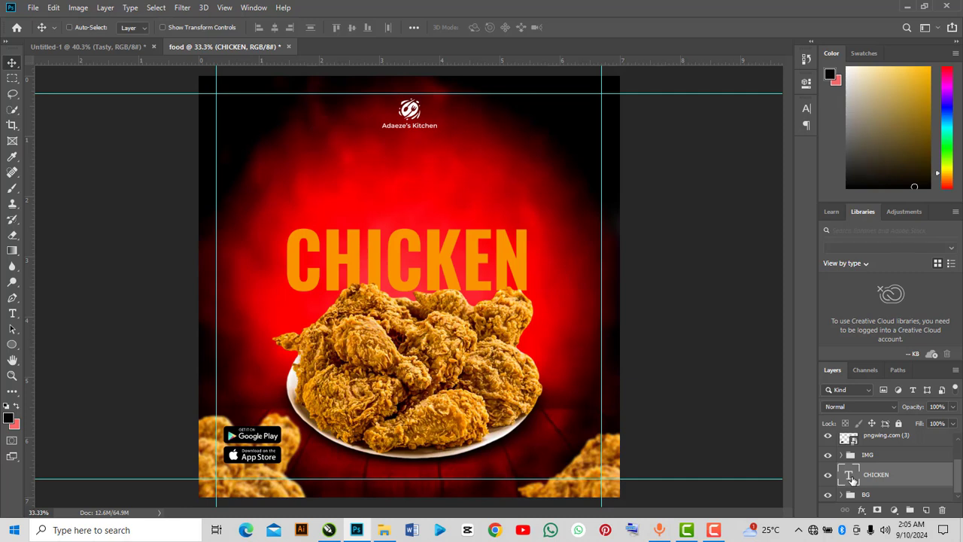
{"action": "key", "text": "ctrl+t"}
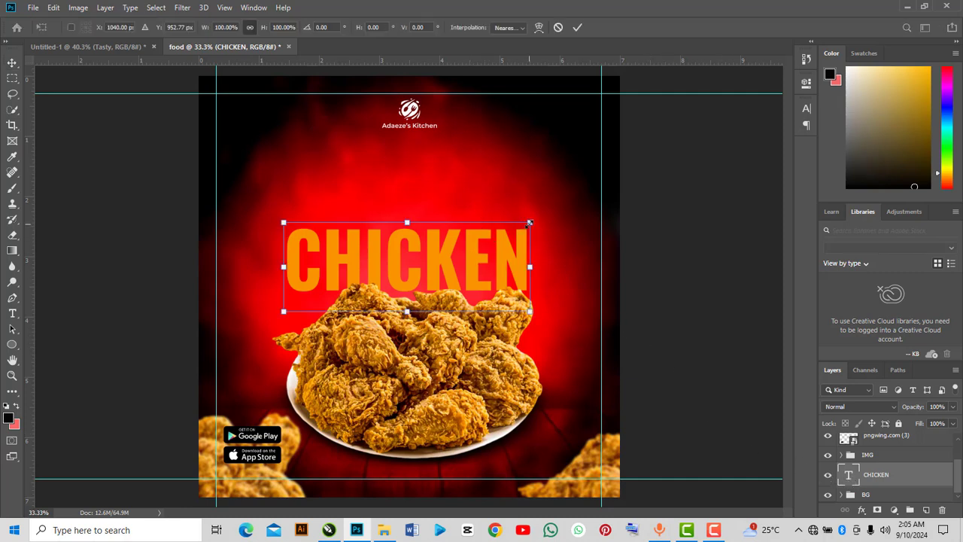
{"action": "left_click_drag", "start_coordinate": [530, 223], "coordinate": [537, 221]}
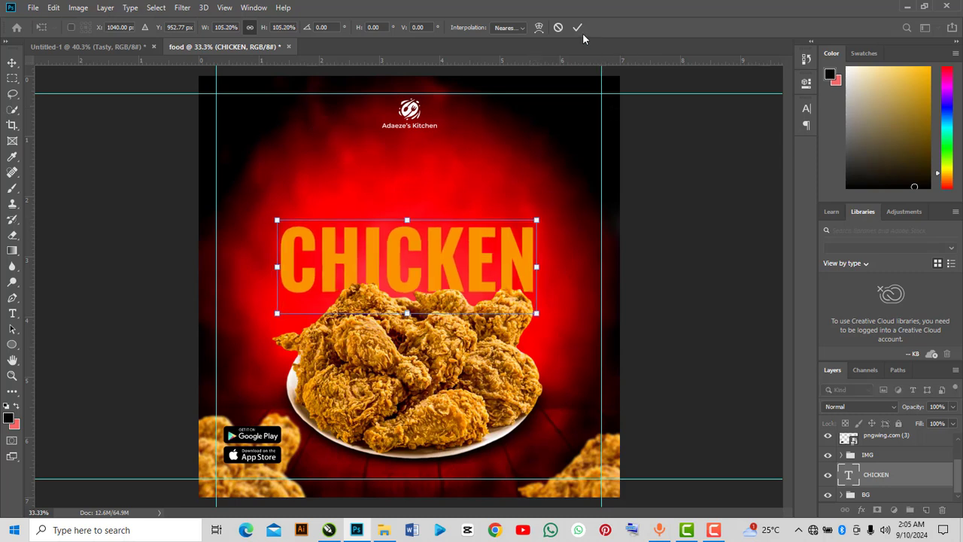
{"action": "left_click", "coordinate": [580, 30]}
Change the CHICKEN text colour to yellow #ebc807.
{"action": "double_click", "coordinate": [849, 474]}
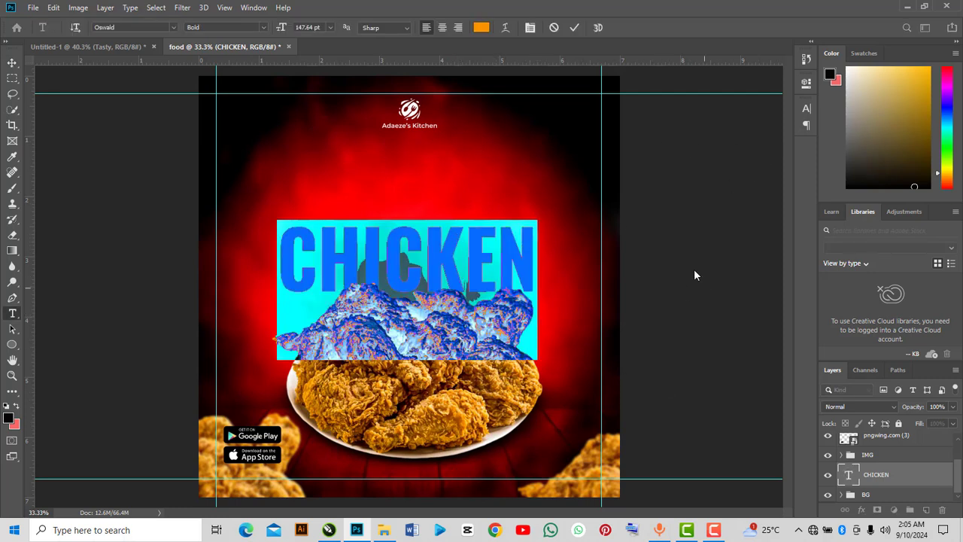
{"action": "left_click", "coordinate": [476, 27]}
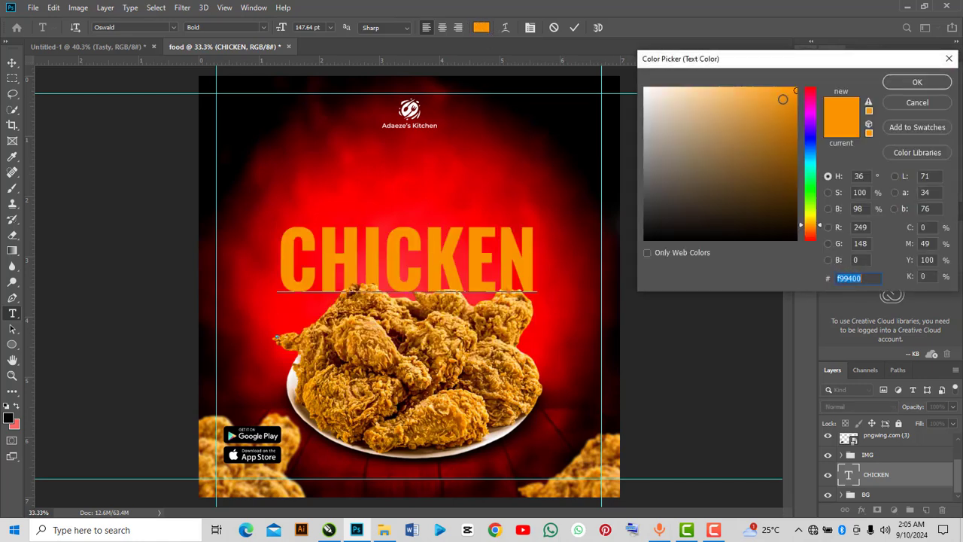
{"action": "left_click", "coordinate": [783, 91]}
{"action": "left_click_drag", "start_coordinate": [783, 91], "coordinate": [792, 99]}
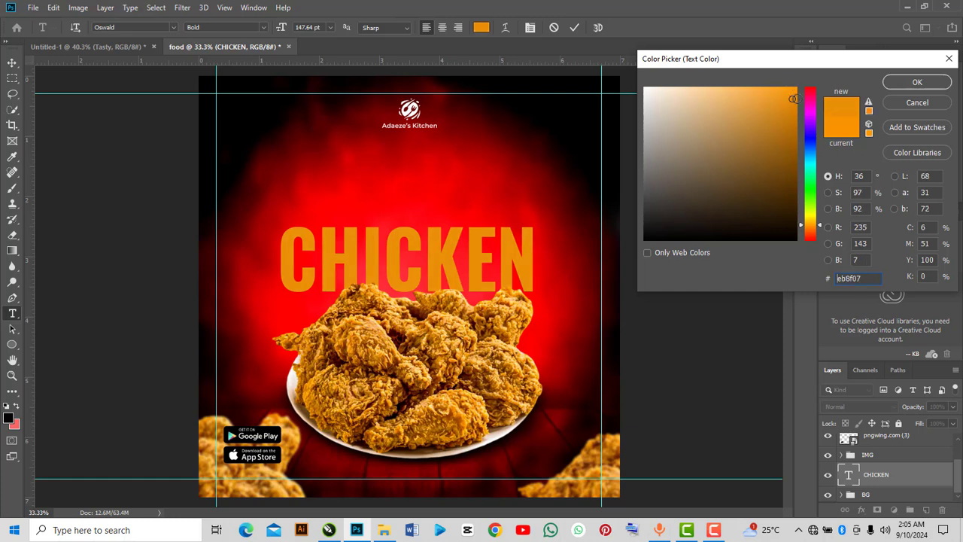
{"action": "left_click_drag", "start_coordinate": [803, 223], "coordinate": [802, 220]}
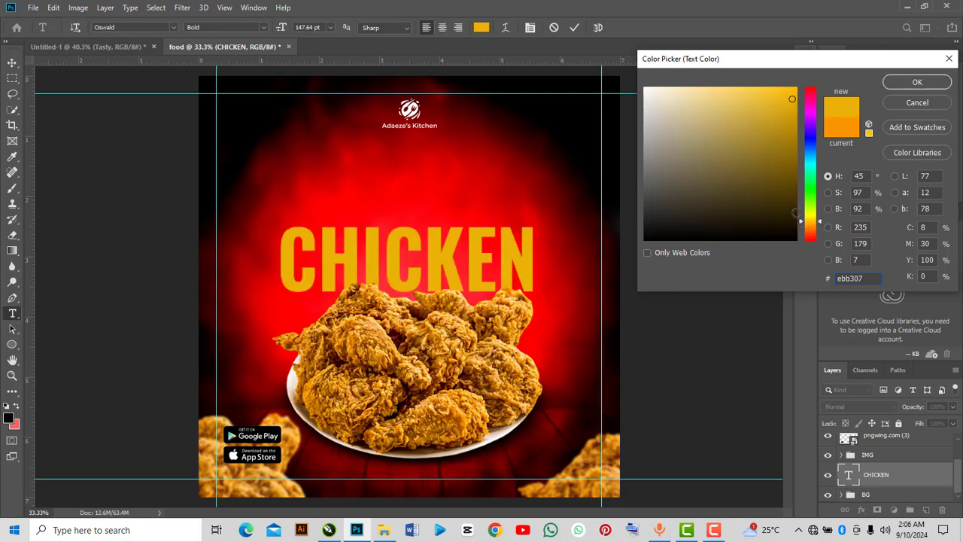
{"action": "left_click", "coordinate": [801, 219]}
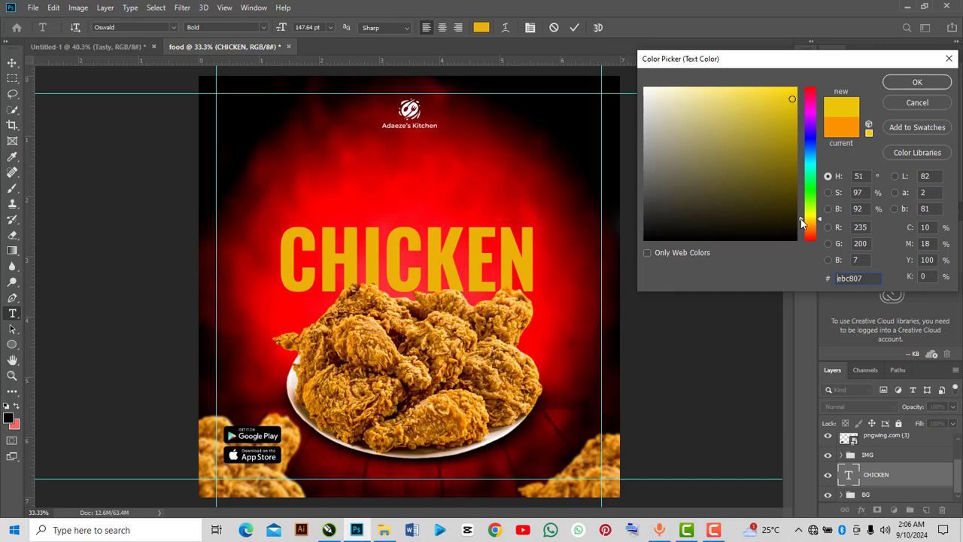
{"action": "left_click", "coordinate": [903, 82]}
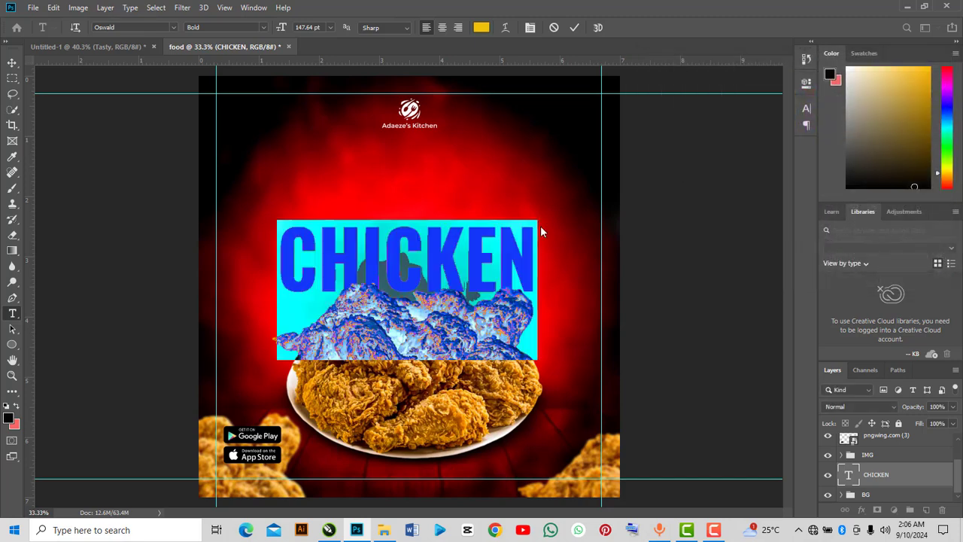
{"action": "left_click", "coordinate": [573, 28]}
{"action": "key", "text": "v"}
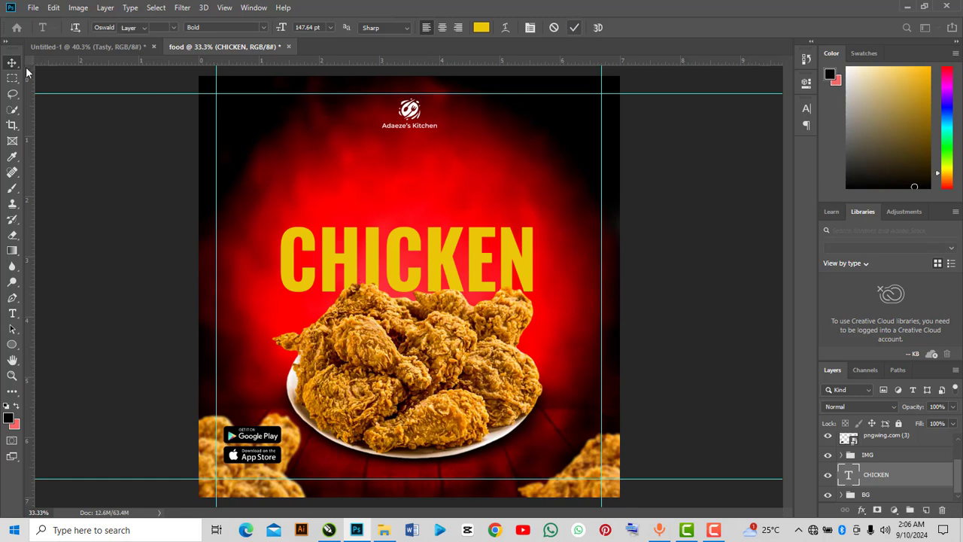
Add a new text layer reading Tasty above the CHICKEN headline, at the top of the layer stack.
{"action": "left_click", "coordinate": [14, 312]}
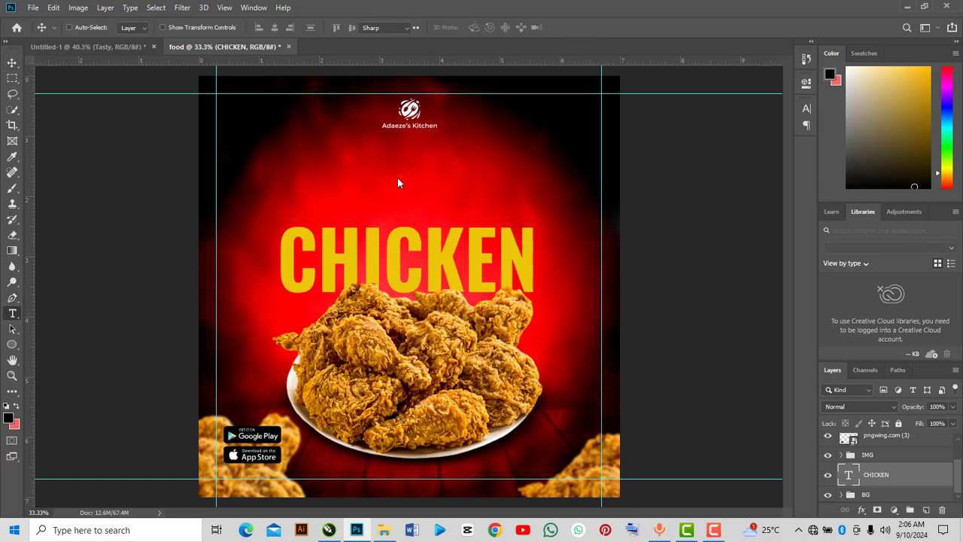
{"action": "scroll", "coordinate": [869, 469], "scroll_direction": "up", "scroll_amount": 1}
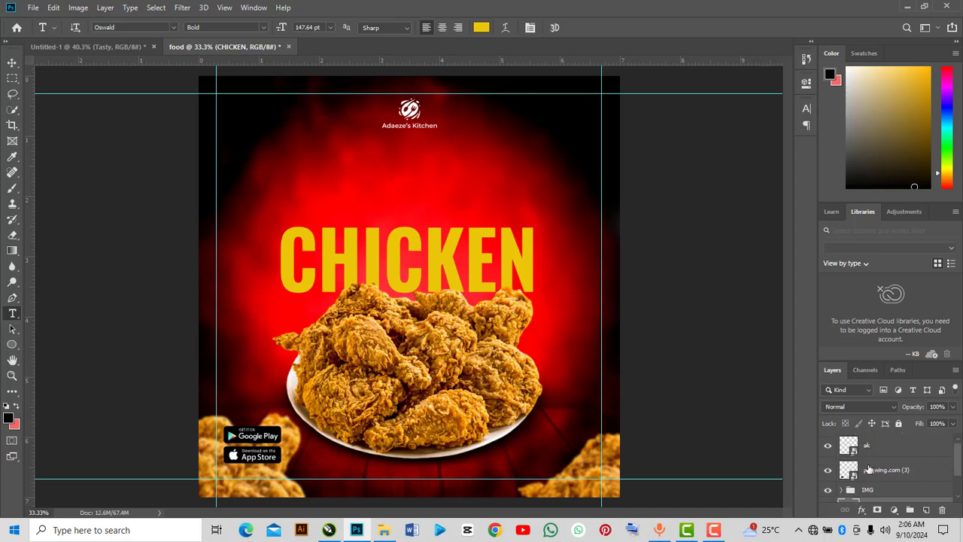
{"action": "left_click", "coordinate": [867, 453]}
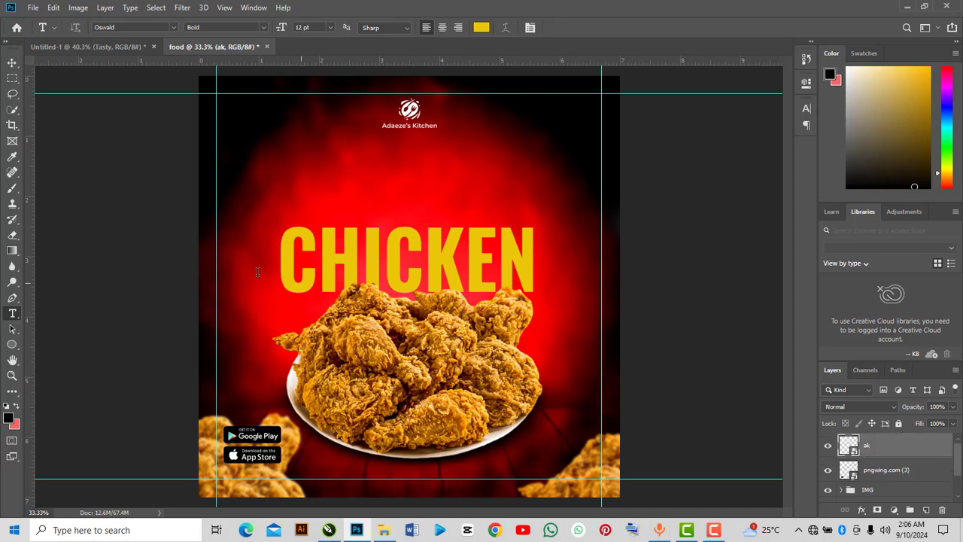
{"action": "left_click", "coordinate": [366, 199]}
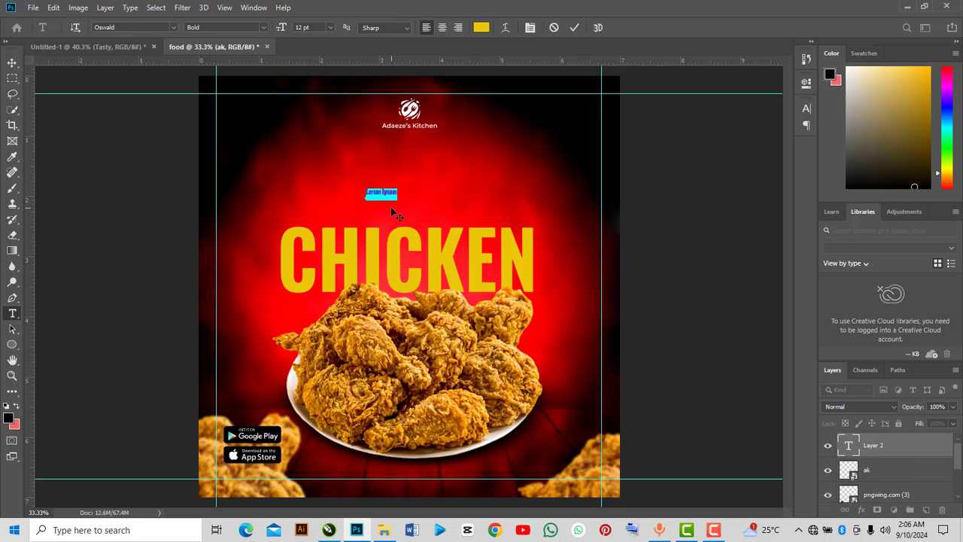
{"action": "key", "text": "BackSpace"}
{"action": "type", "text": "Tasty"}
{"action": "left_click", "coordinate": [573, 29]}
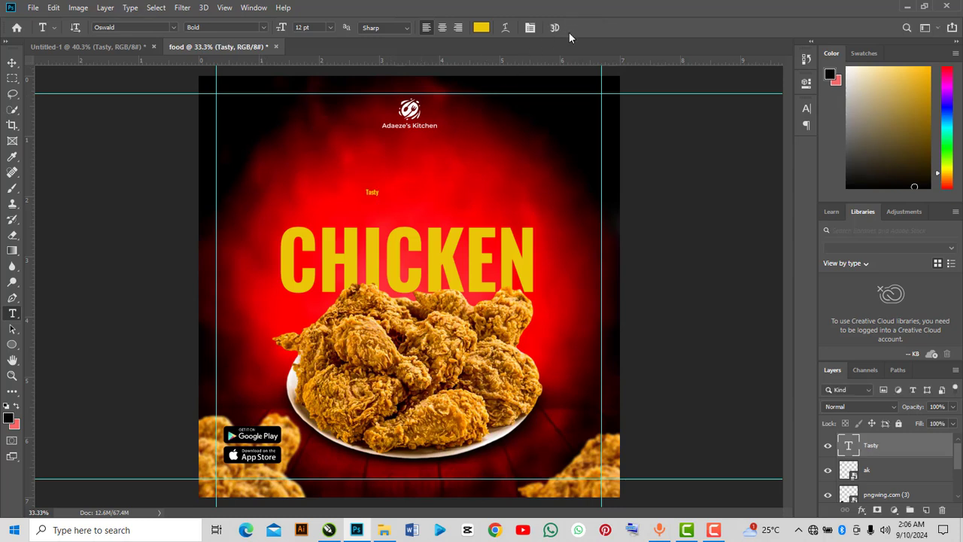
Scale the Tasty text up and place it directly above CHICKEN.
{"action": "key", "text": "ctrl+t"}
{"action": "left_click_drag", "start_coordinate": [380, 197], "coordinate": [451, 215]}
{"action": "left_click_drag", "start_coordinate": [455, 178], "coordinate": [468, 170]}
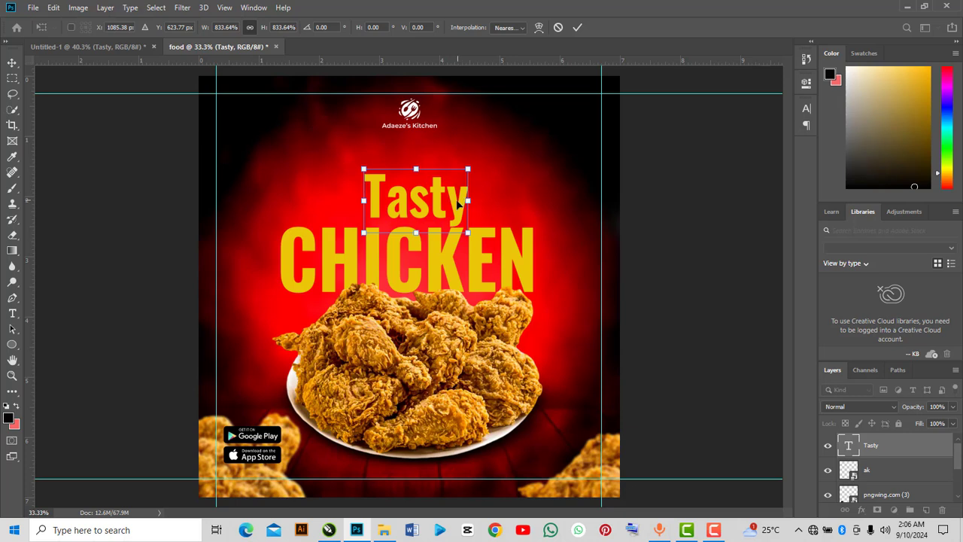
{"action": "key", "text": "Return"}
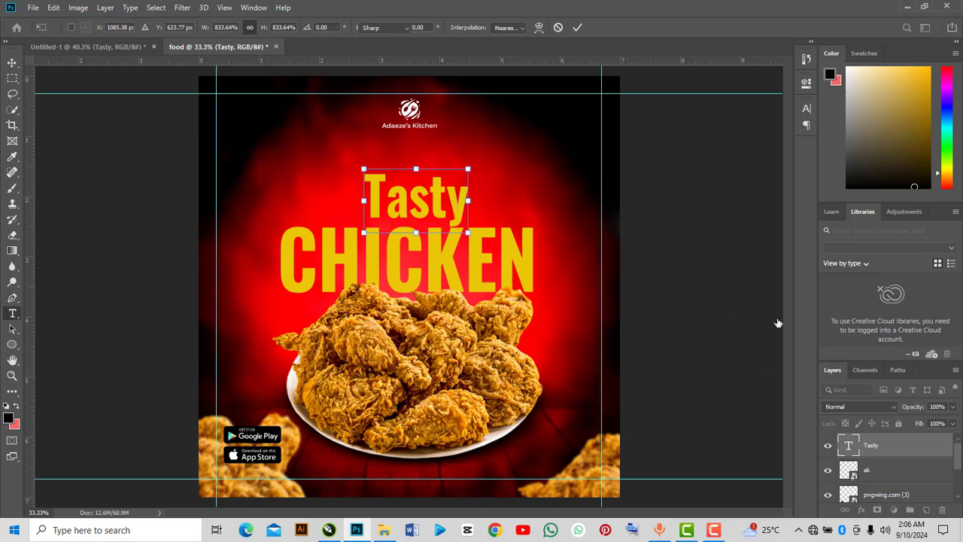
Change the Tasty text colour to white #fbfbfb.
{"action": "left_click", "coordinate": [576, 30]}
{"action": "key", "text": "Return"}
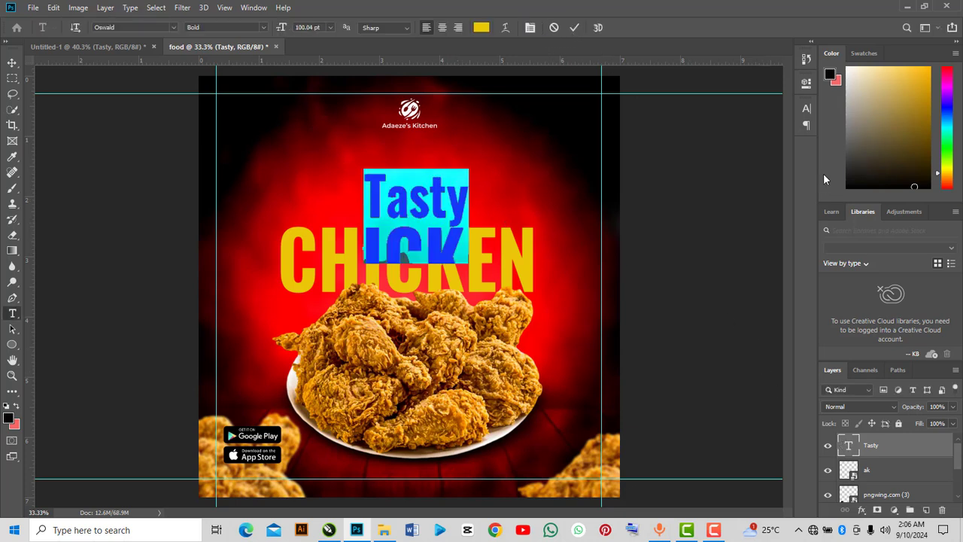
{"action": "left_click", "coordinate": [810, 110]}
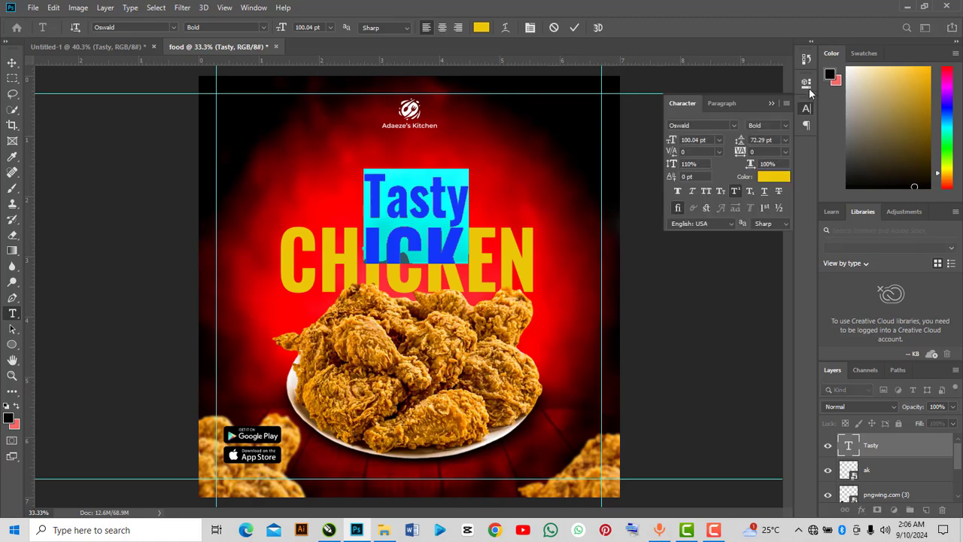
{"action": "left_click", "coordinate": [808, 86]}
{"action": "left_click", "coordinate": [710, 237]}
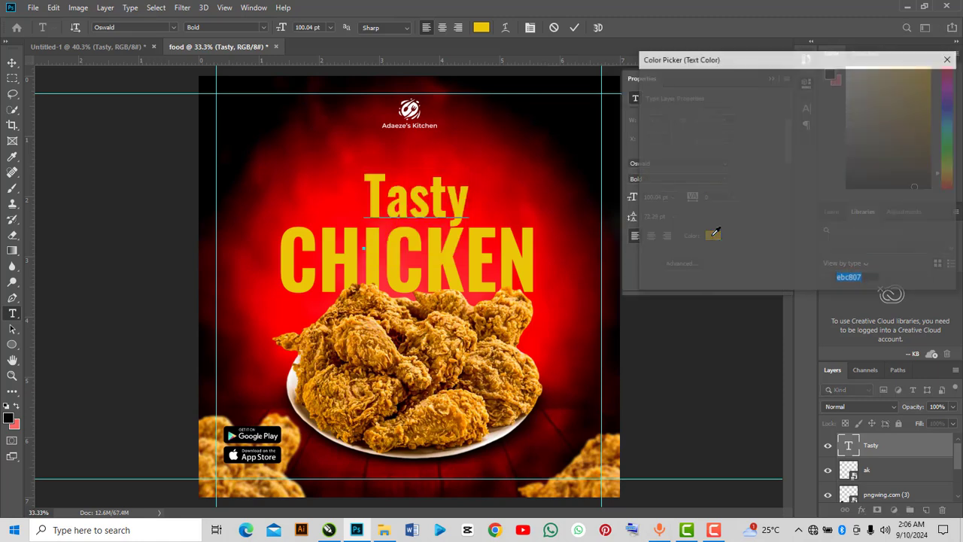
{"action": "type", "text": "fbfbfb"}
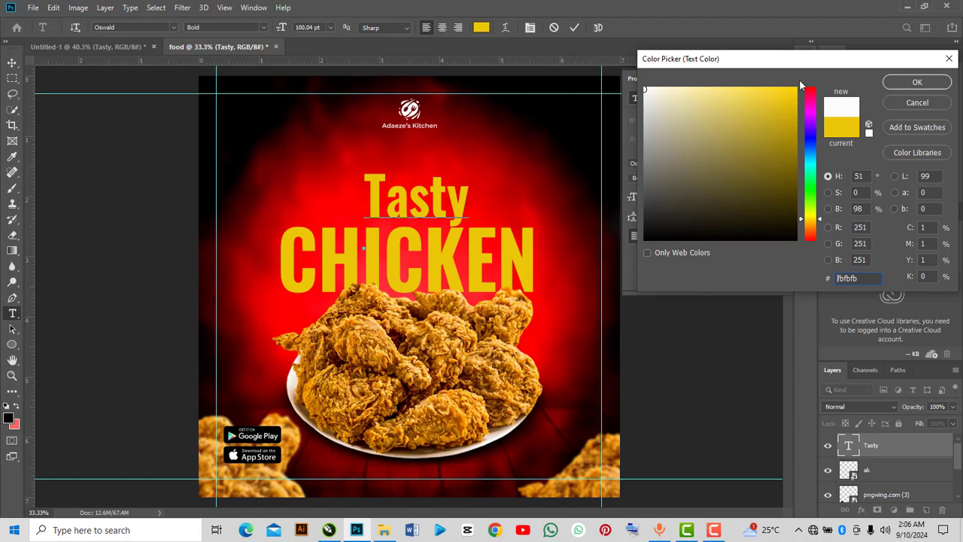
{"action": "left_click", "coordinate": [646, 88]}
{"action": "left_click", "coordinate": [895, 88]}
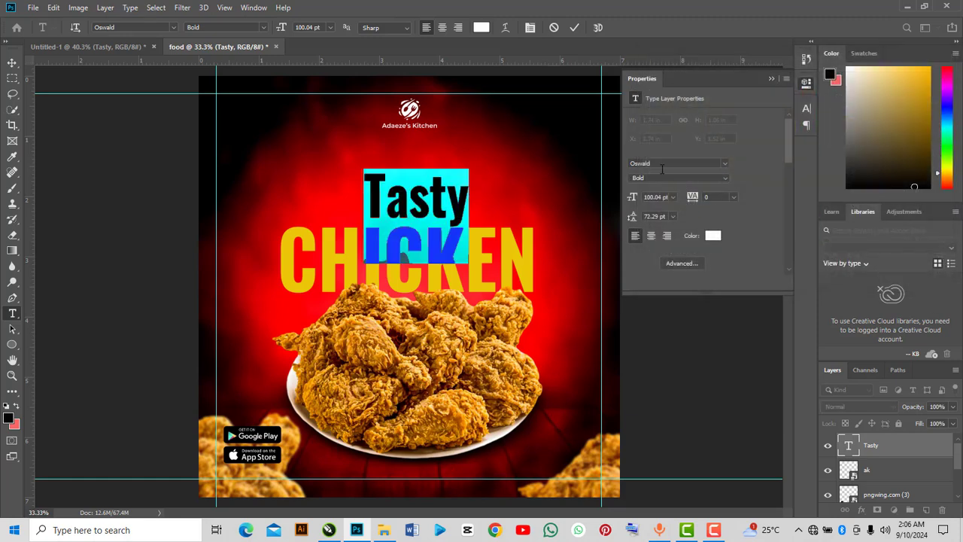
Change the Tasty text font to Balulung Regular and commit the edit.
{"action": "left_click", "coordinate": [658, 163]}
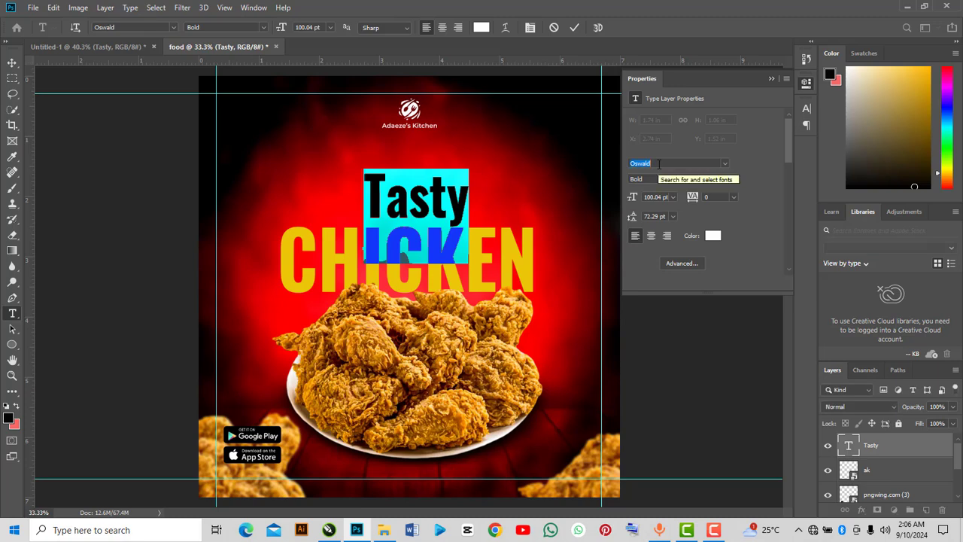
{"action": "type", "text": "ba"}
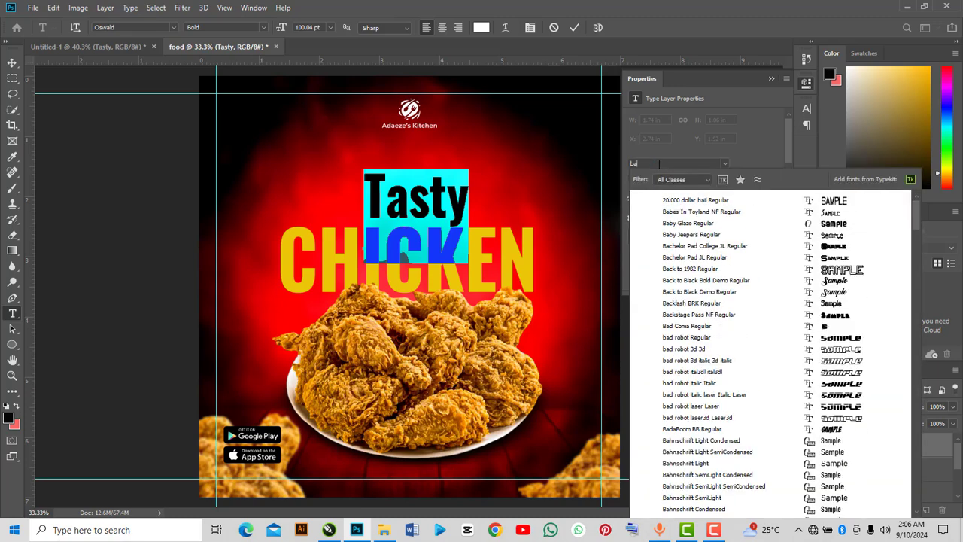
{"action": "type", "text": "li"}
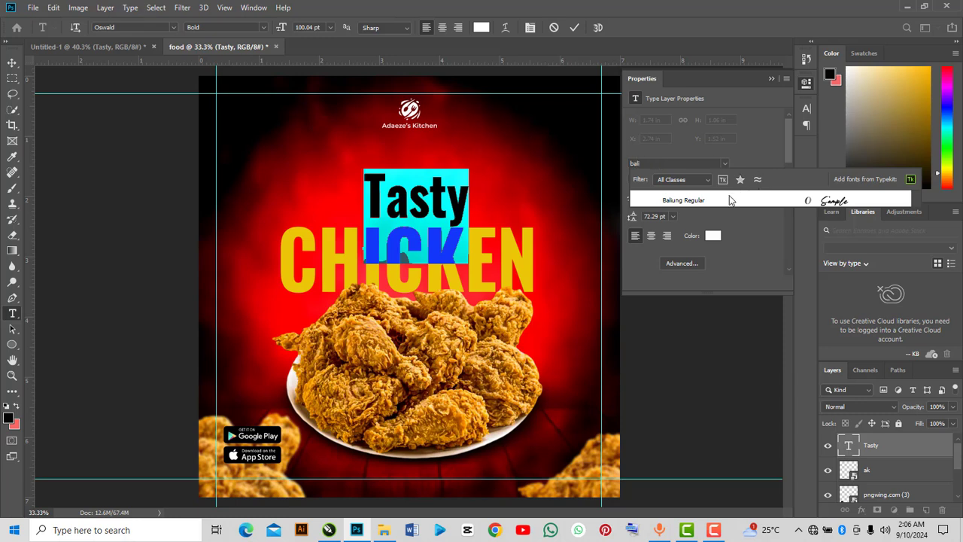
{"action": "left_click", "coordinate": [731, 199]}
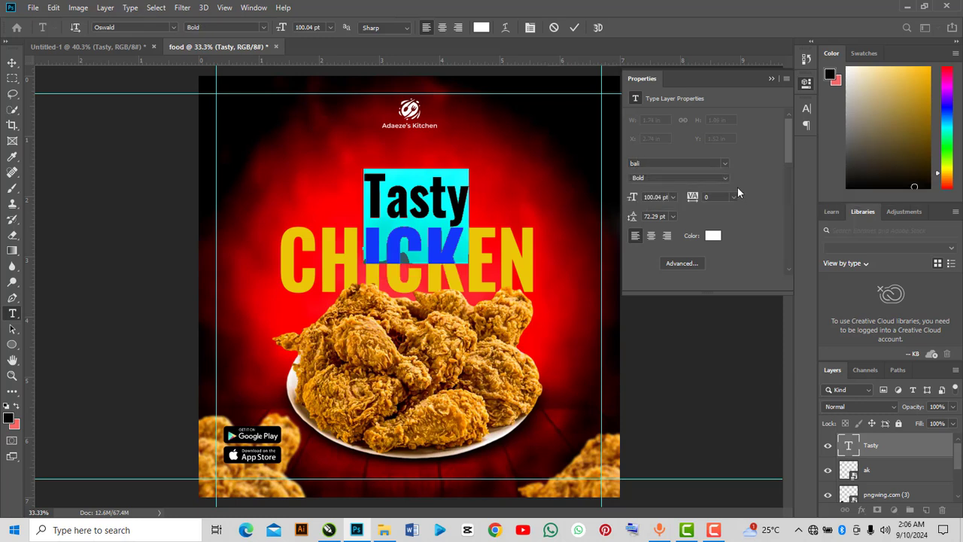
{"action": "left_click", "coordinate": [771, 78]}
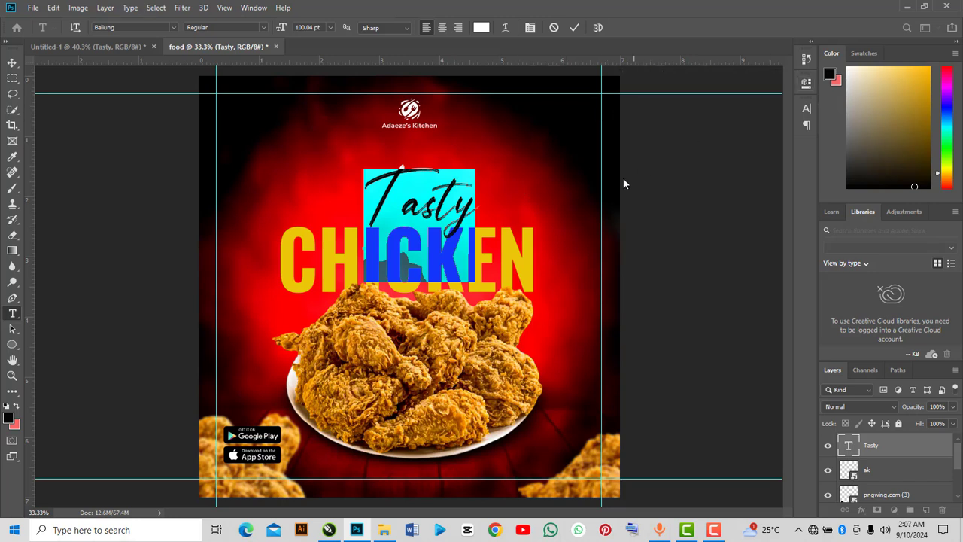
{"action": "left_click", "coordinate": [574, 28]}
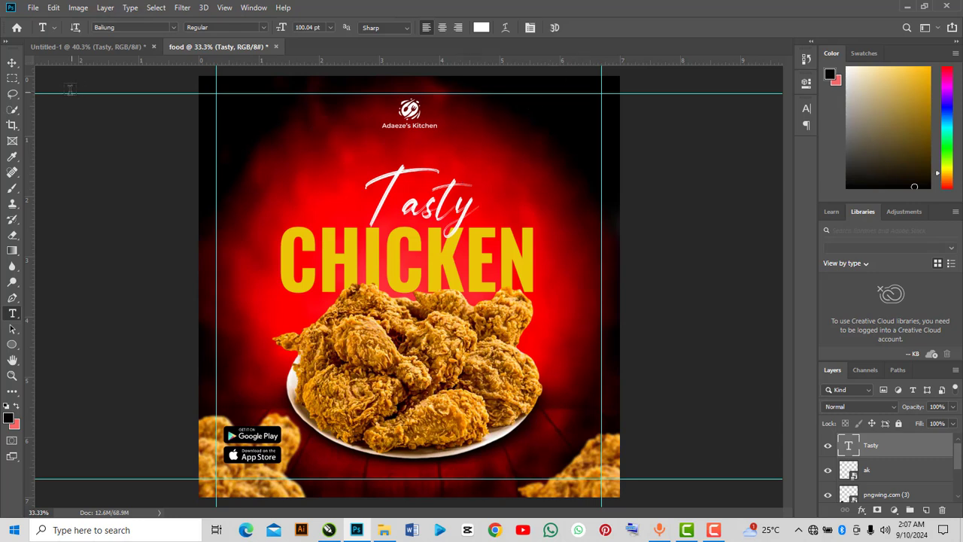
Scale the Tasty text down to about 89% and apply the transform.
{"action": "left_click", "coordinate": [11, 63]}
{"action": "key", "text": "ctrl+t"}
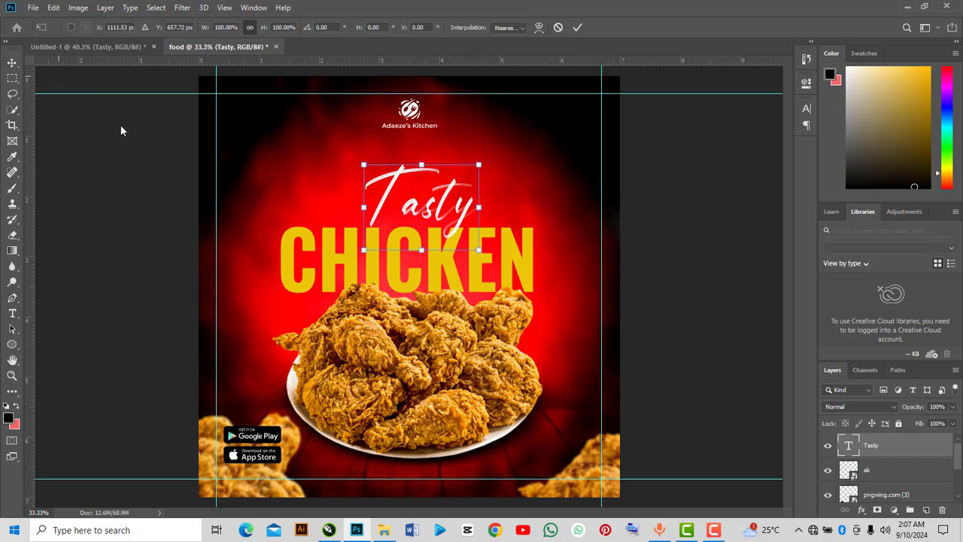
{"action": "left_click_drag", "start_coordinate": [471, 162], "coordinate": [433, 206]}
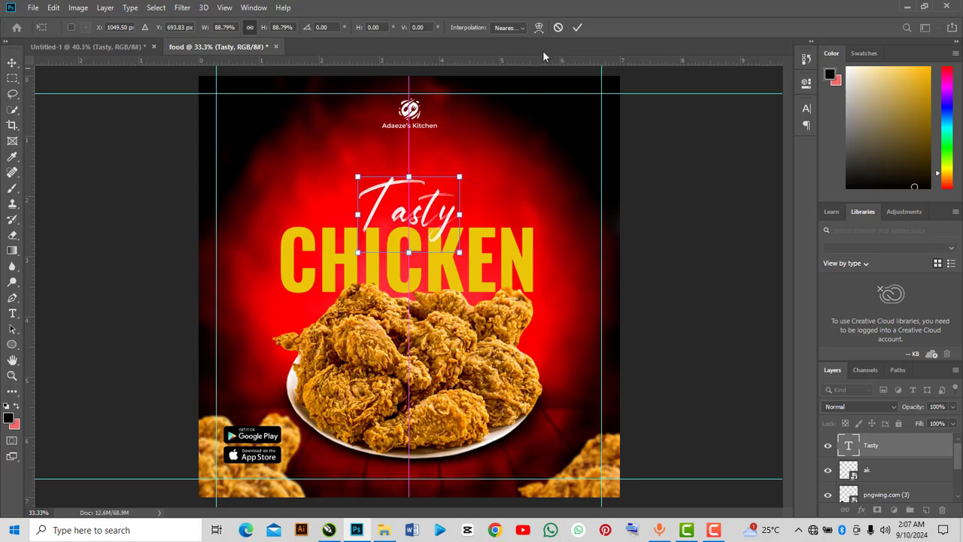
{"action": "left_click", "coordinate": [572, 29]}
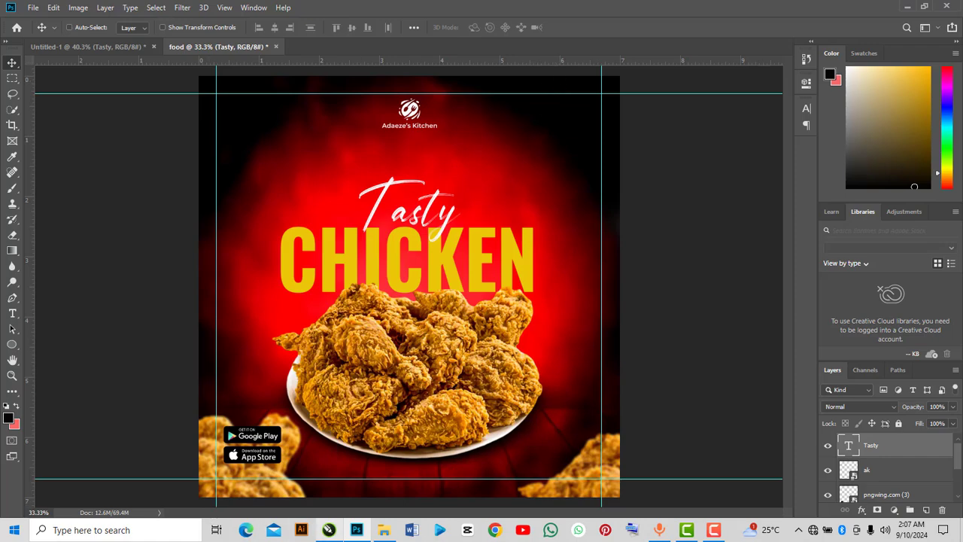
Place the floating leaves image from the project folder and shift it toward the flyer's upper right.
{"action": "left_click", "coordinate": [384, 530]}
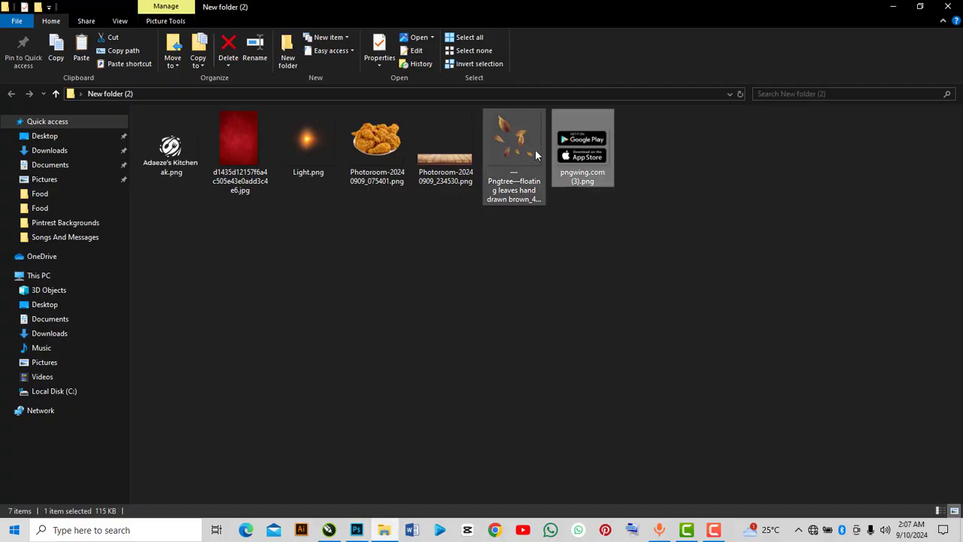
{"action": "left_click_drag", "start_coordinate": [536, 150], "coordinate": [420, 344]}
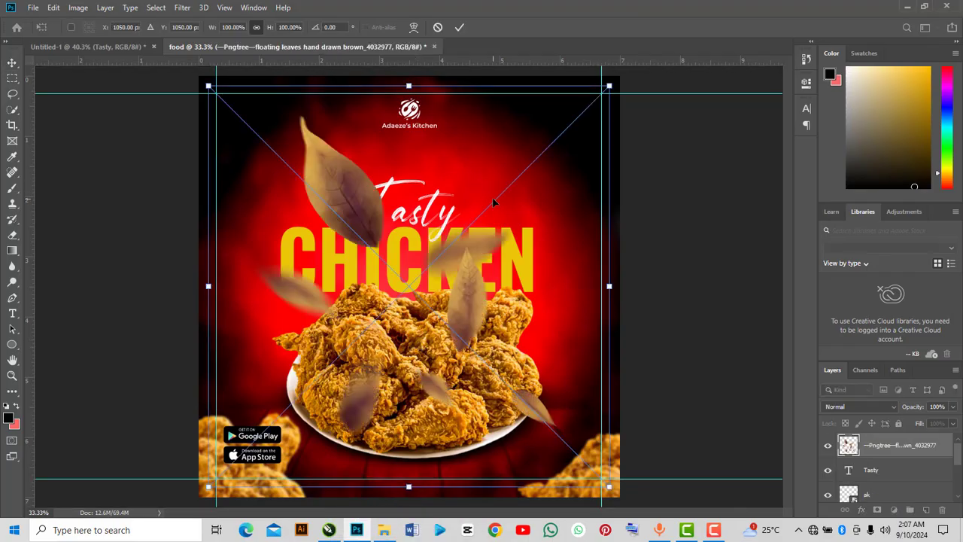
{"action": "left_click_drag", "start_coordinate": [494, 202], "coordinate": [635, 105]}
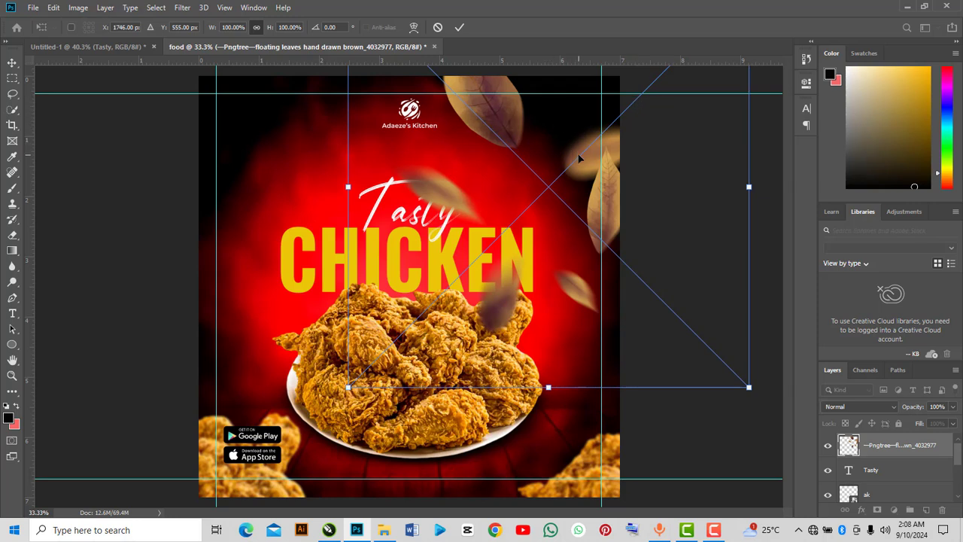
{"action": "left_click_drag", "start_coordinate": [579, 159], "coordinate": [590, 154]}
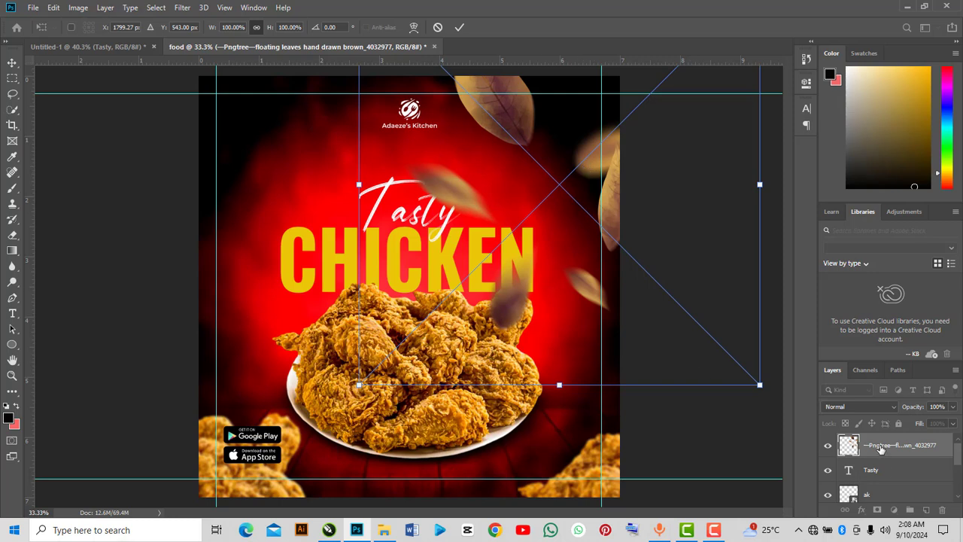
Move the leaves layer below the IMG group and convert it to a smart object.
{"action": "mouse_move", "coordinate": [881, 450]}
{"action": "left_mouse_down"}
{"action": "mouse_move", "coordinate": [884, 521]}
{"action": "mouse_move", "coordinate": [889, 457]}
{"action": "mouse_move", "coordinate": [888, 482]}
{"action": "mouse_move", "coordinate": [885, 466]}
{"action": "left_mouse_up"}
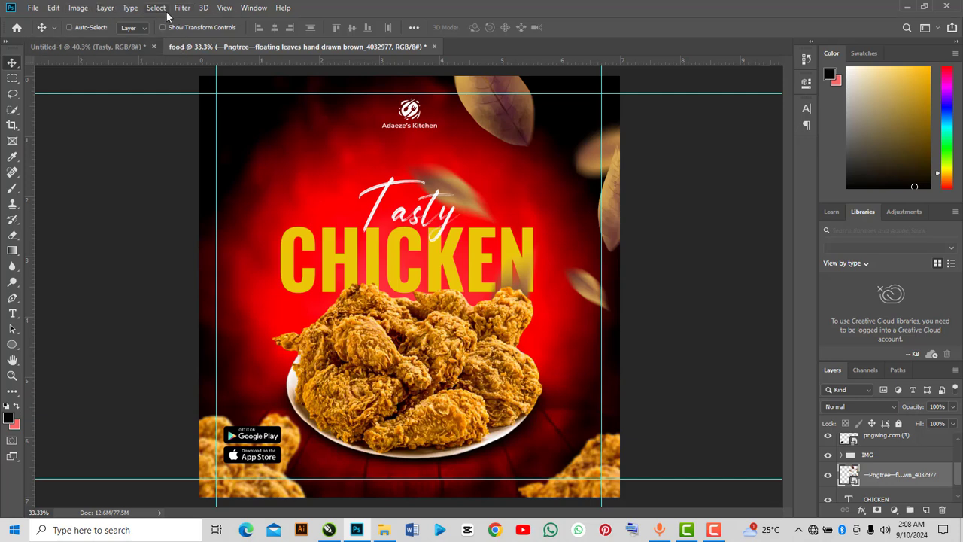
{"action": "right_click", "coordinate": [878, 478]}
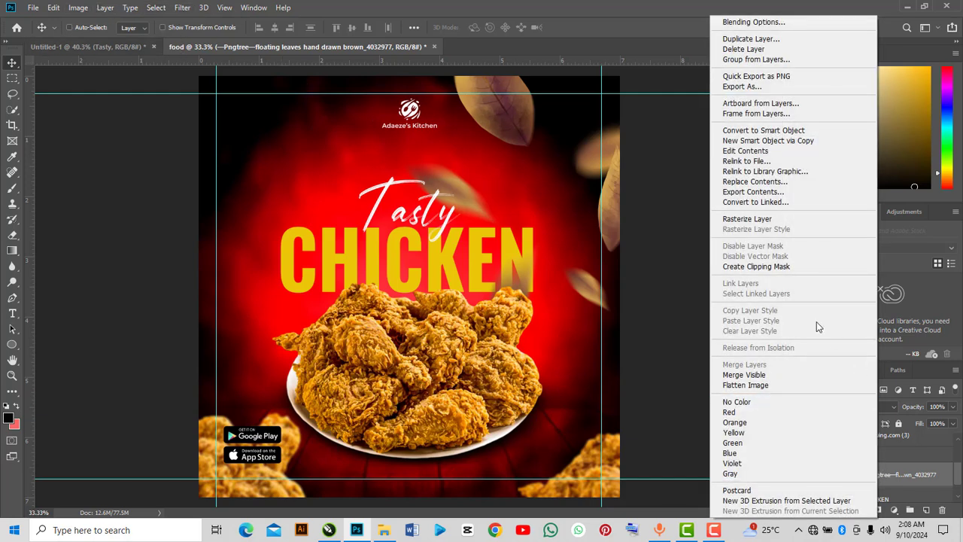
{"action": "left_click", "coordinate": [765, 131]}
Apply a Motion Blur with angle 0 and distance 40 pixels to the leaves.
{"action": "left_click", "coordinate": [182, 8]}
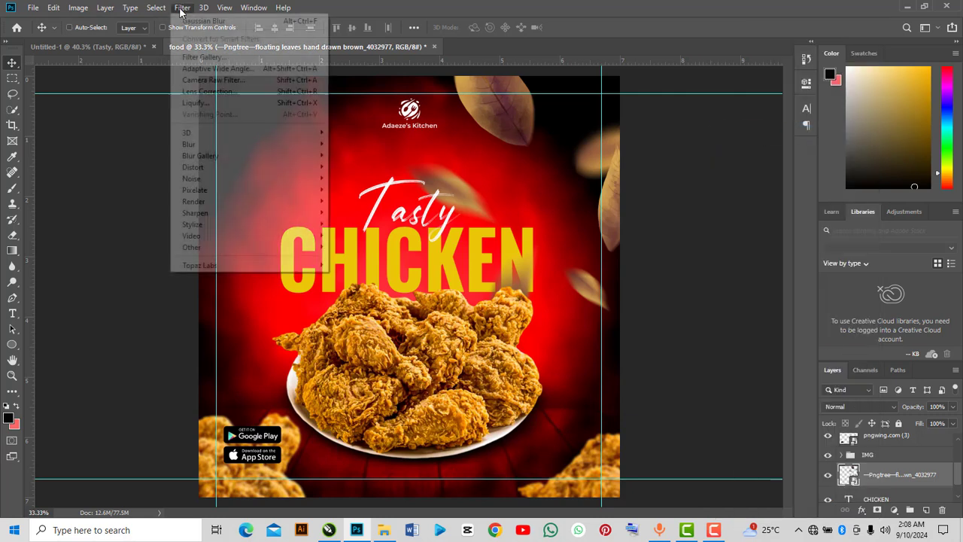
{"action": "mouse_move", "coordinate": [200, 152]}
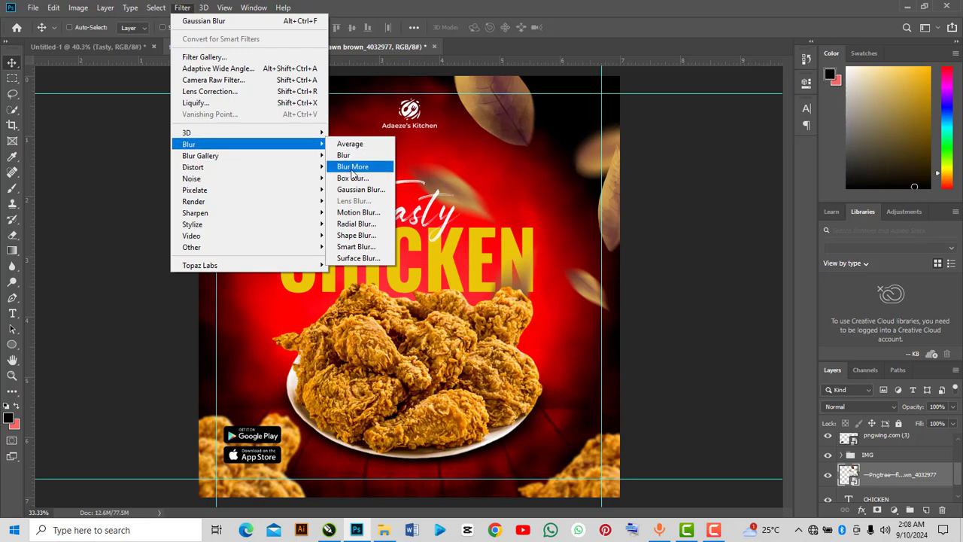
{"action": "left_click", "coordinate": [357, 214]}
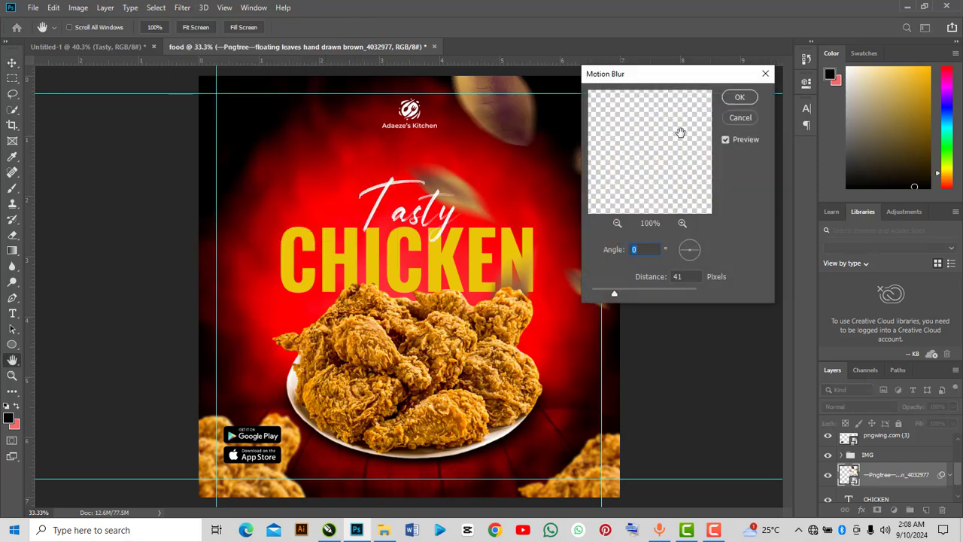
{"action": "left_click_drag", "start_coordinate": [614, 294], "coordinate": [620, 295]}
{"action": "key", "text": "Tab"}
{"action": "left_click_drag", "start_coordinate": [621, 298], "coordinate": [617, 295]}
{"action": "type", "text": "40"}
{"action": "left_click", "coordinate": [752, 100]}
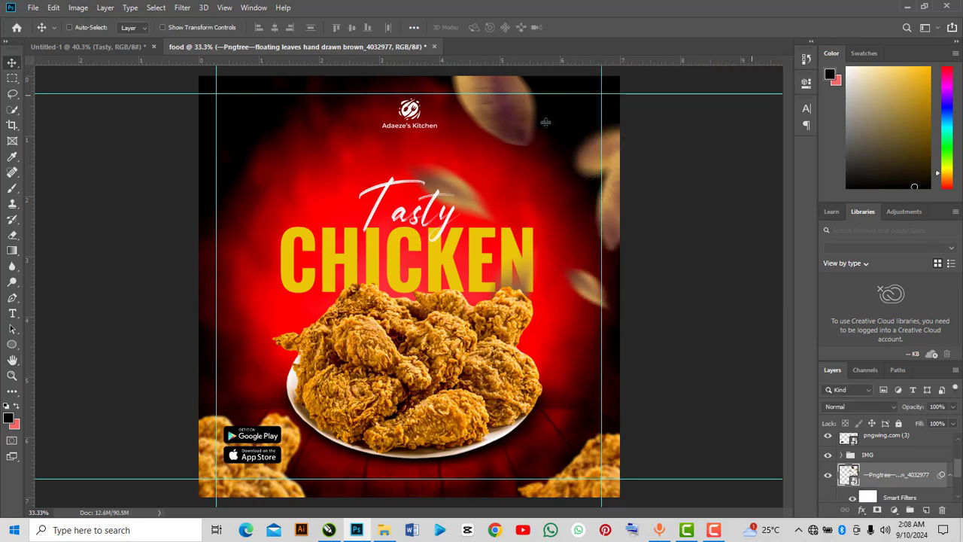
Set the leaves layer's blend mode to Linear Light.
{"action": "left_click", "coordinate": [868, 406]}
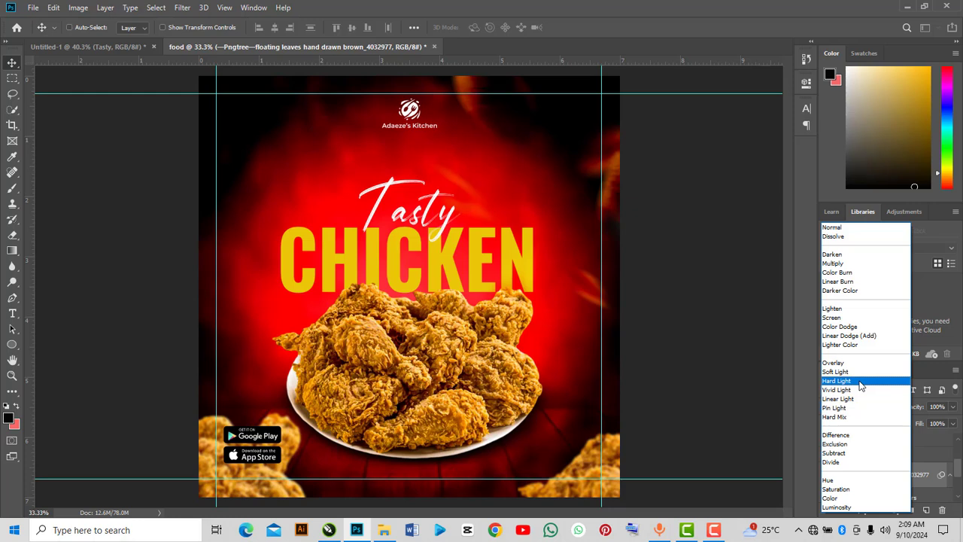
{"action": "left_click", "coordinate": [858, 399]}
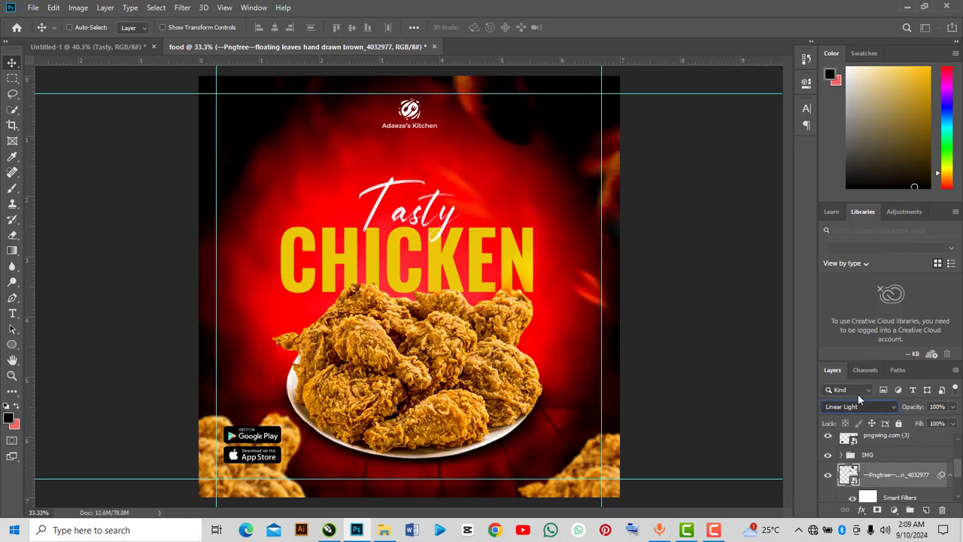
Duplicate the blurred leaves, move the copy to the top of the stack and over the flyer's left side.
{"action": "left_click_drag", "start_coordinate": [611, 165], "coordinate": [599, 175]}
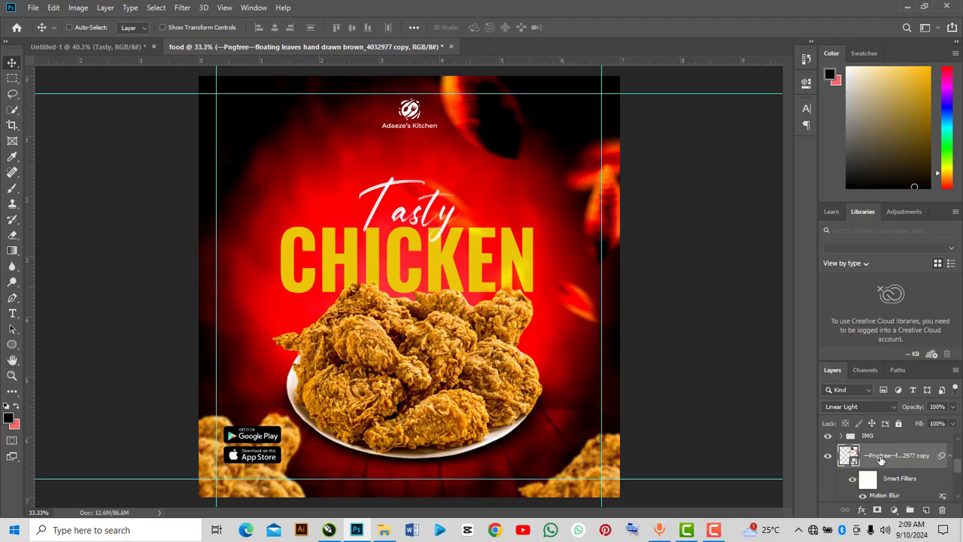
{"action": "mouse_move", "coordinate": [879, 461]}
{"action": "left_mouse_down"}
{"action": "mouse_move", "coordinate": [875, 427]}
{"action": "mouse_move", "coordinate": [877, 461]}
{"action": "mouse_move", "coordinate": [878, 444]}
{"action": "left_mouse_up"}
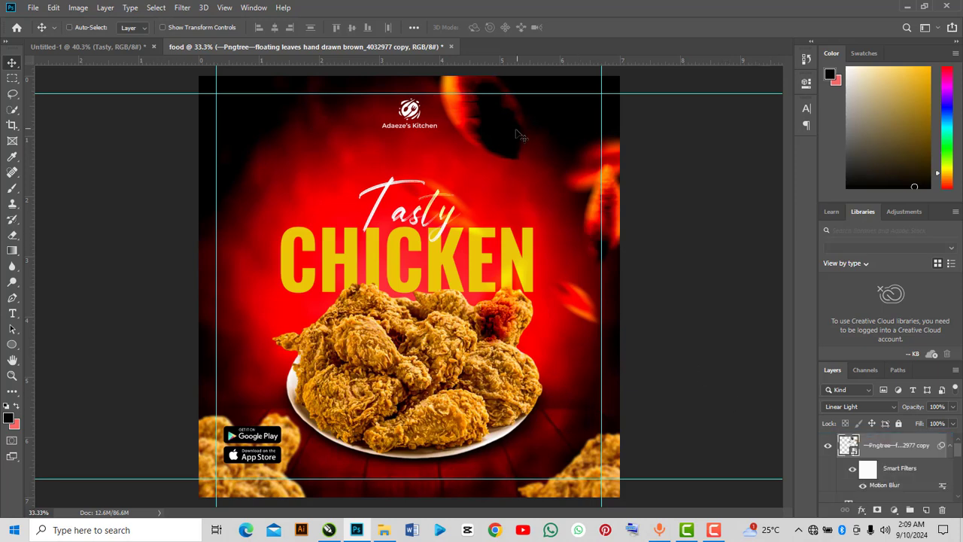
{"action": "left_click_drag", "start_coordinate": [517, 134], "coordinate": [284, 300]}
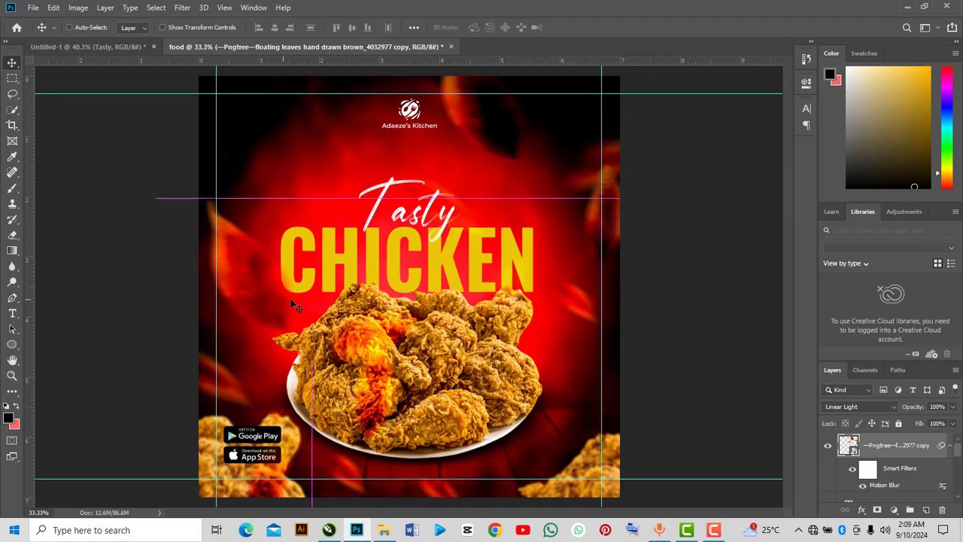
Set the leaves copy's blend mode to Hard Light.
{"action": "left_click", "coordinate": [849, 406]}
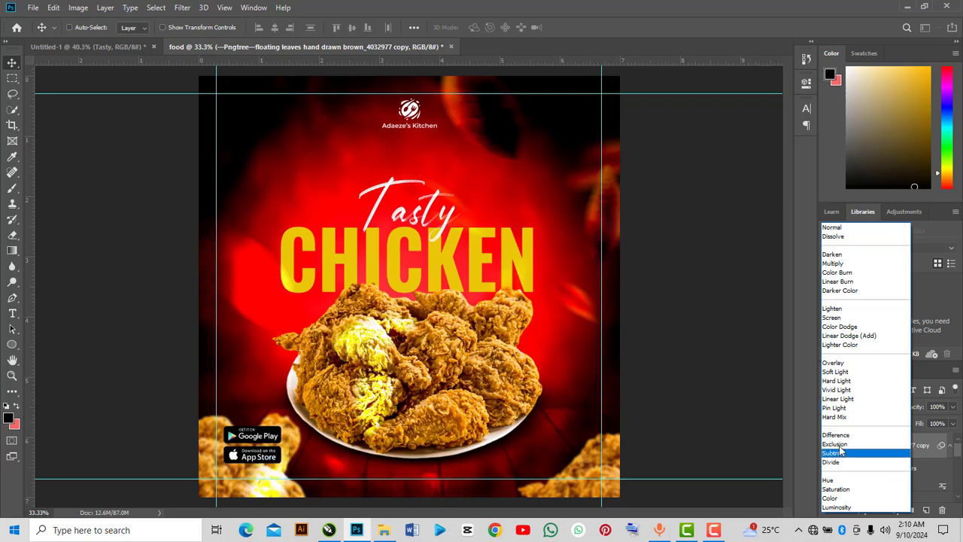
{"action": "left_click", "coordinate": [837, 381]}
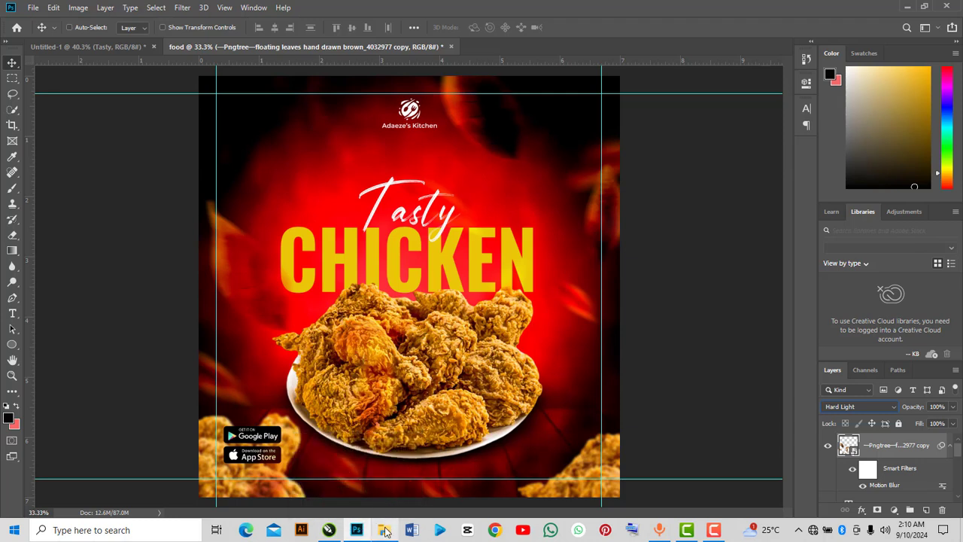
Place the Light glow image, scale it to about 173% and position it over the chicken's right side.
{"action": "mouse_move", "coordinate": [385, 532]}
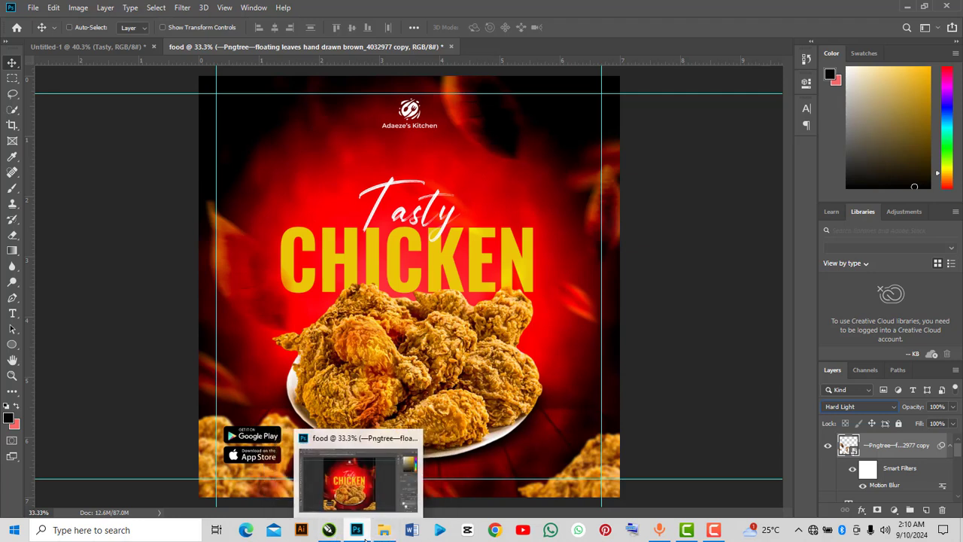
{"action": "left_click", "coordinate": [384, 530]}
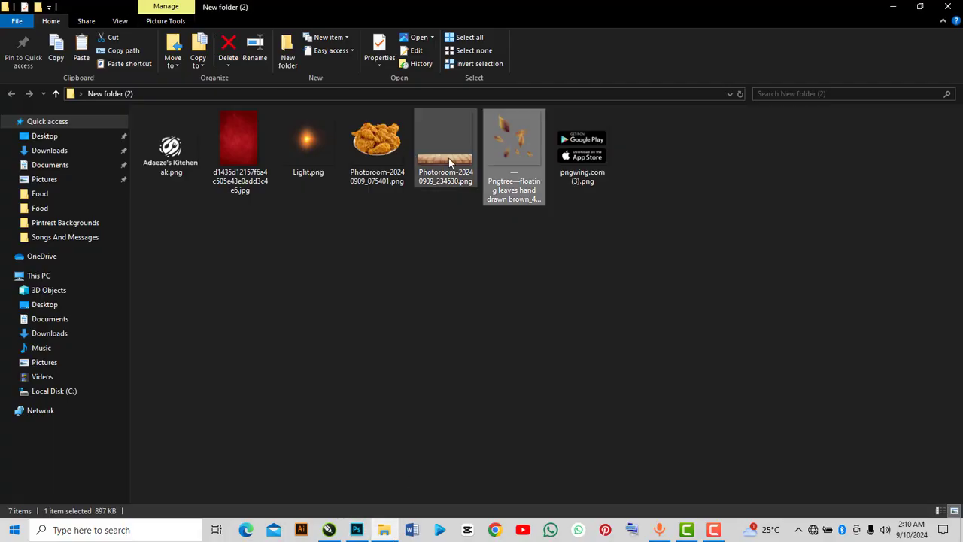
{"action": "left_click", "coordinate": [295, 144]}
{"action": "left_click_drag", "start_coordinate": [295, 144], "coordinate": [482, 361]}
{"action": "left_click_drag", "start_coordinate": [517, 394], "coordinate": [686, 499]}
{"action": "left_click_drag", "start_coordinate": [510, 378], "coordinate": [524, 345]}
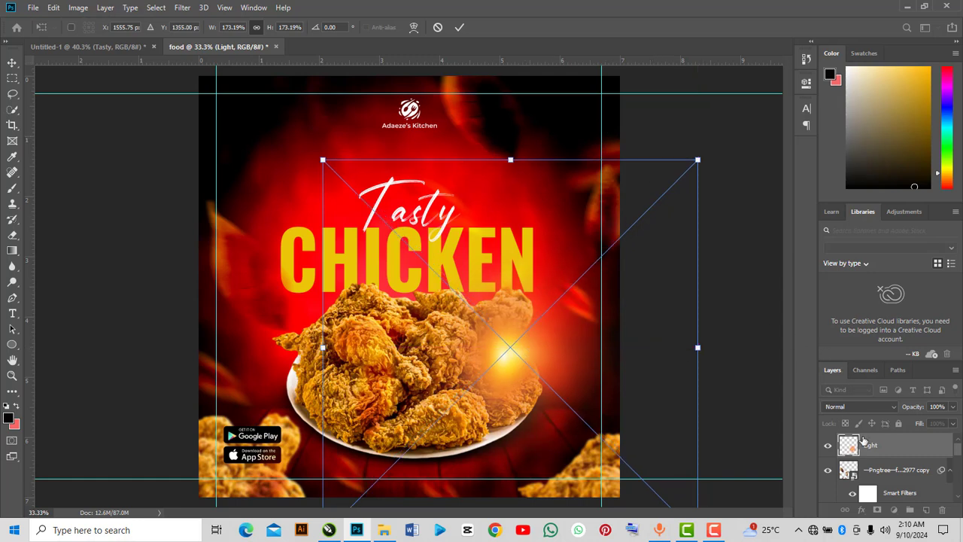
{"action": "key", "text": "Return"}
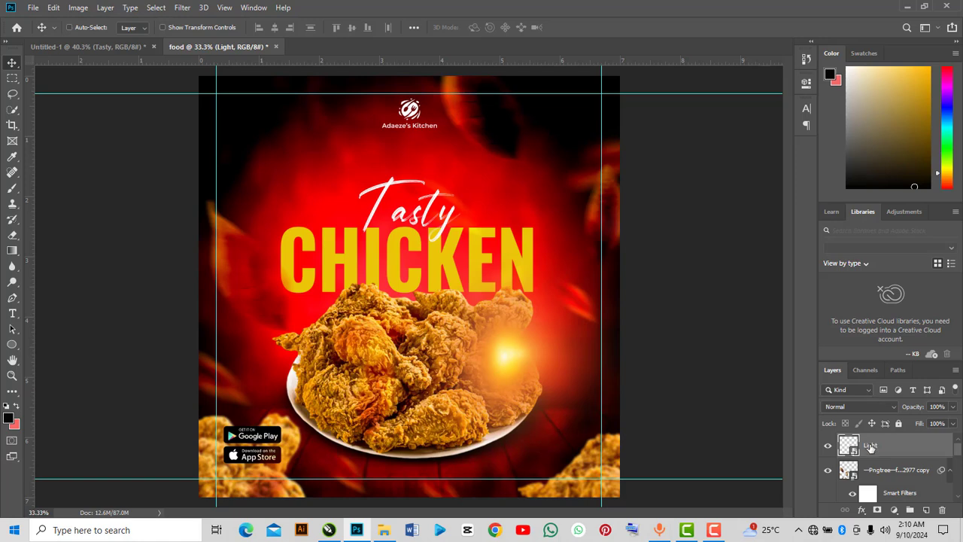
Convert the Light glow layer to a smart object and nudge it slightly.
{"action": "right_click", "coordinate": [870, 447]}
{"action": "left_click", "coordinate": [769, 131]}
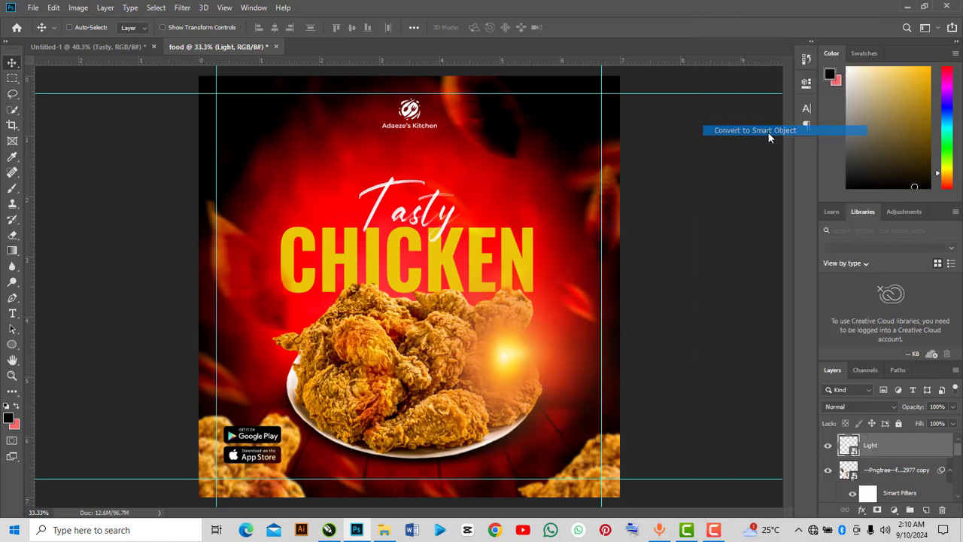
{"action": "mouse_move", "coordinate": [544, 337]}
{"action": "left_mouse_down"}
{"action": "mouse_move", "coordinate": [545, 327]}
{"action": "mouse_move", "coordinate": [540, 334]}
{"action": "left_mouse_up"}
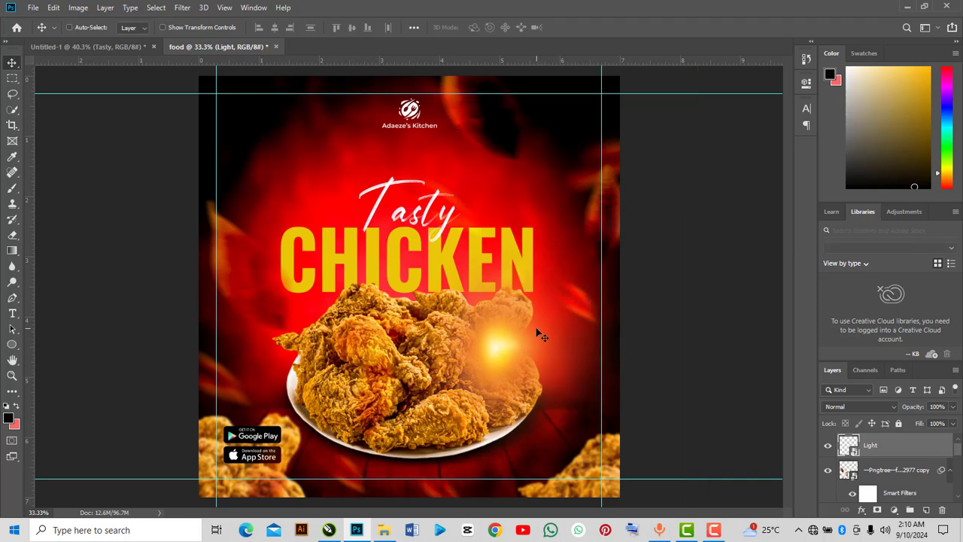
Set the Light glow layer's blend mode to Screen.
{"action": "left_click", "coordinate": [841, 406]}
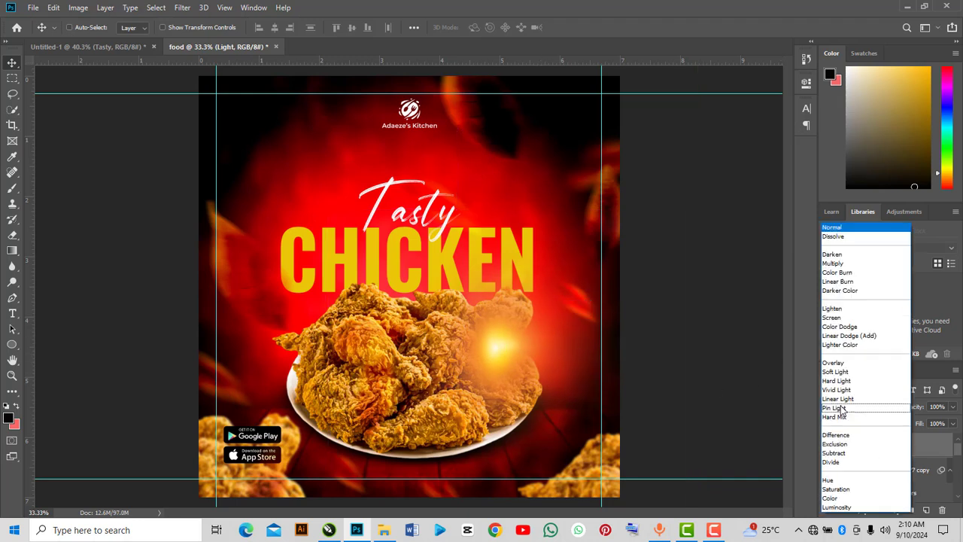
{"action": "left_click", "coordinate": [810, 402]}
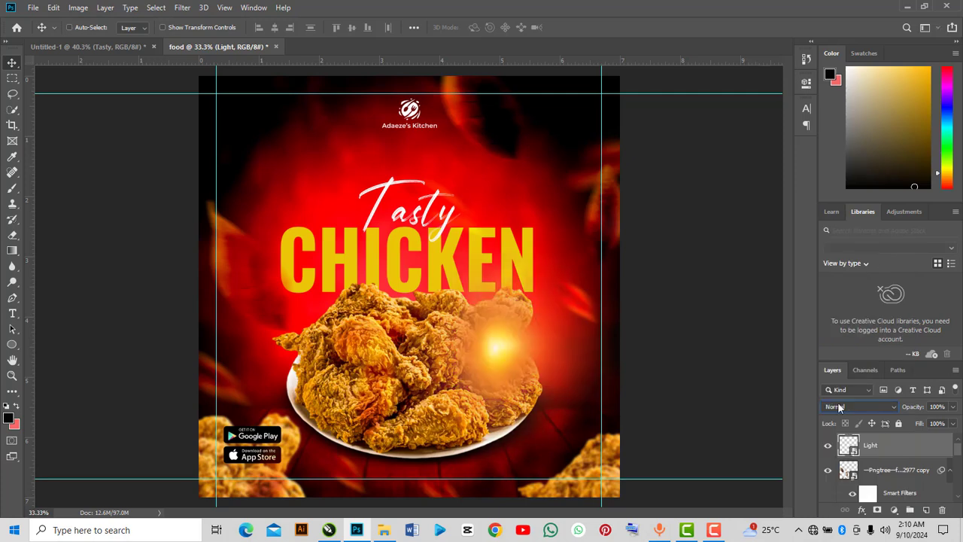
{"action": "left_click", "coordinate": [841, 403]}
{"action": "left_click", "coordinate": [841, 319]}
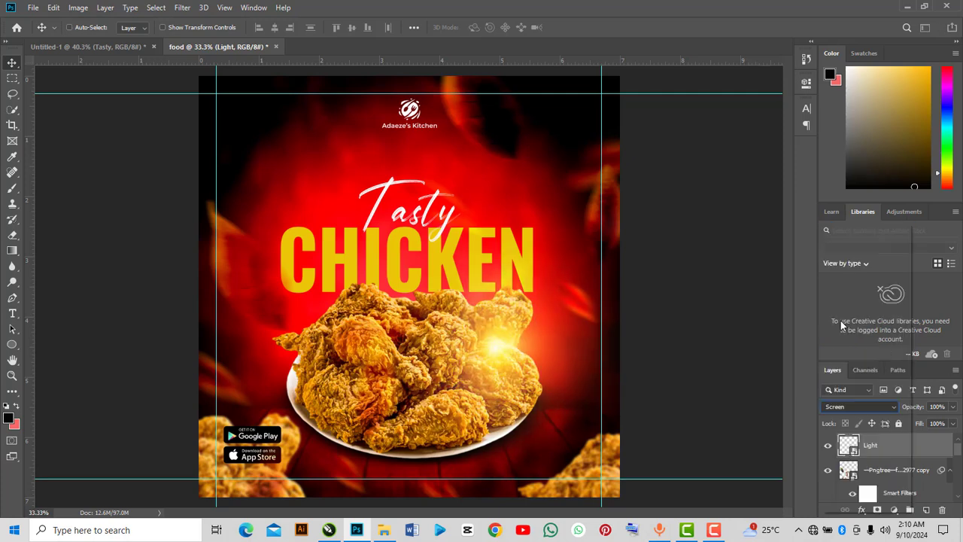
Set the Light glow layer's opacity to 60%.
{"action": "left_click", "coordinate": [952, 408]}
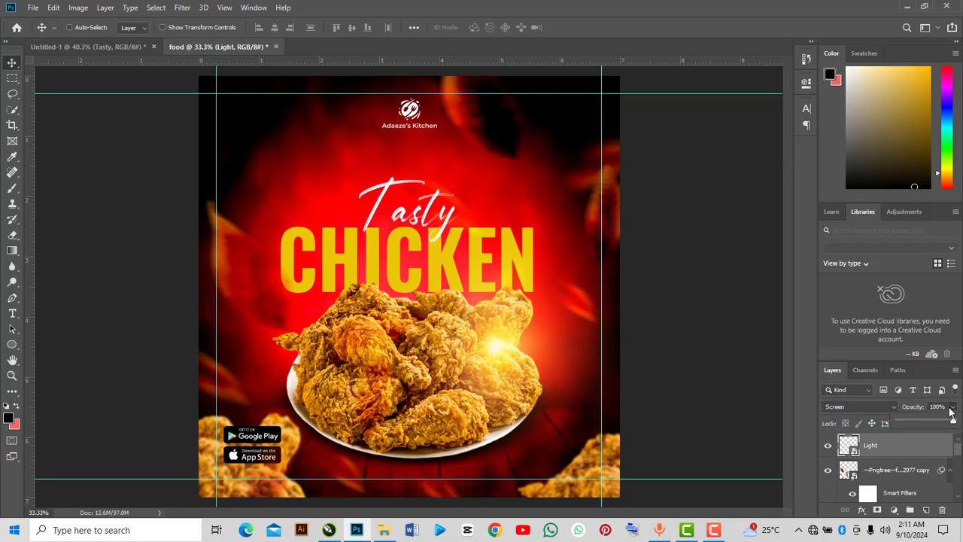
{"action": "left_click_drag", "start_coordinate": [943, 423], "coordinate": [938, 423]}
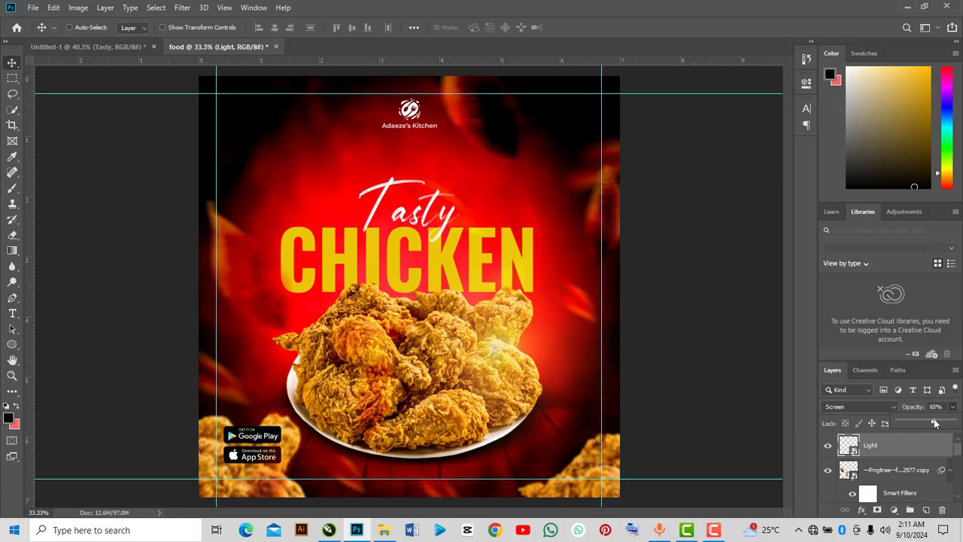
{"action": "left_click_drag", "start_coordinate": [944, 407], "coordinate": [887, 413]}
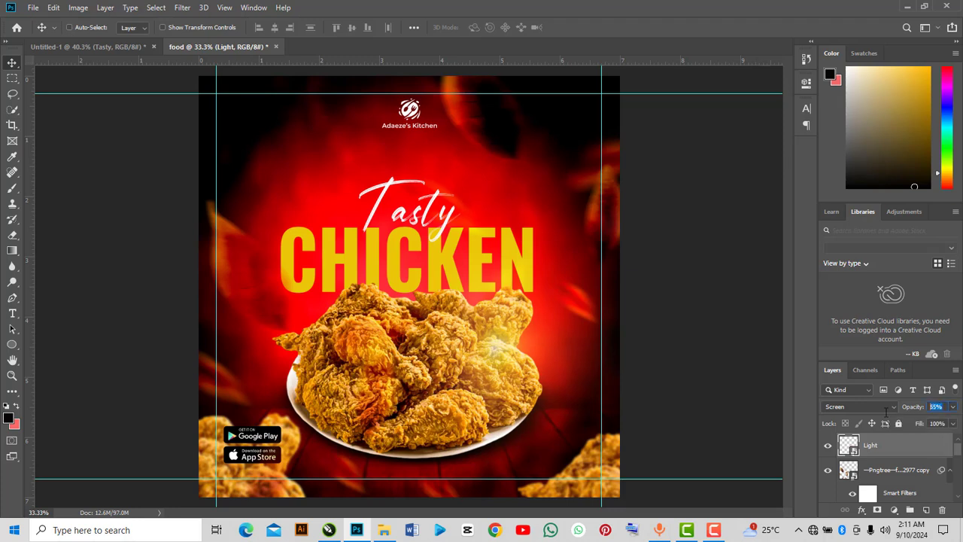
{"action": "type", "text": "60"}
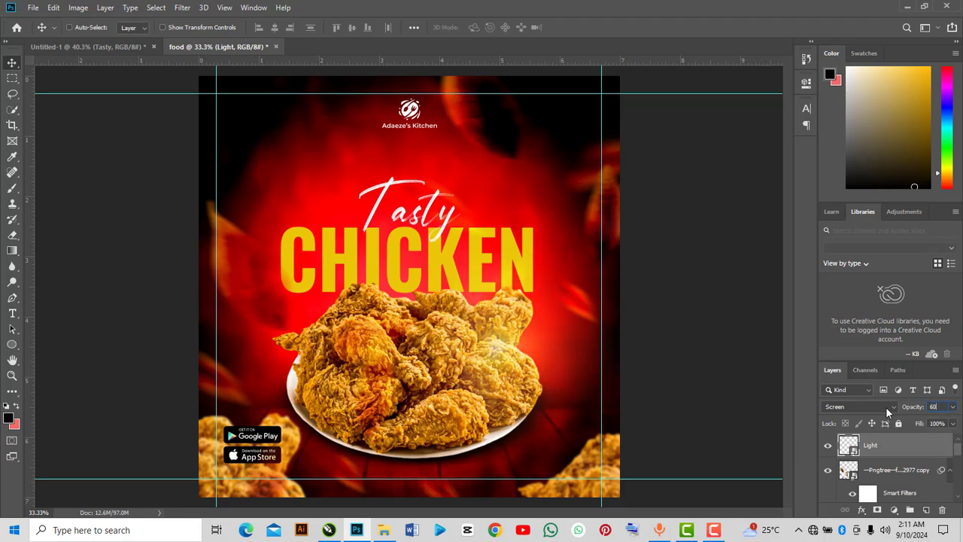
{"action": "key", "text": "Return"}
Duplicate the Light glow and move the copy over the chicken's left side.
{"action": "key", "text": "ctrl+j"}
{"action": "left_click_drag", "start_coordinate": [483, 347], "coordinate": [314, 389]}
Select the original Light glow and nudge it slightly up and right.
{"action": "left_click", "coordinate": [883, 470]}
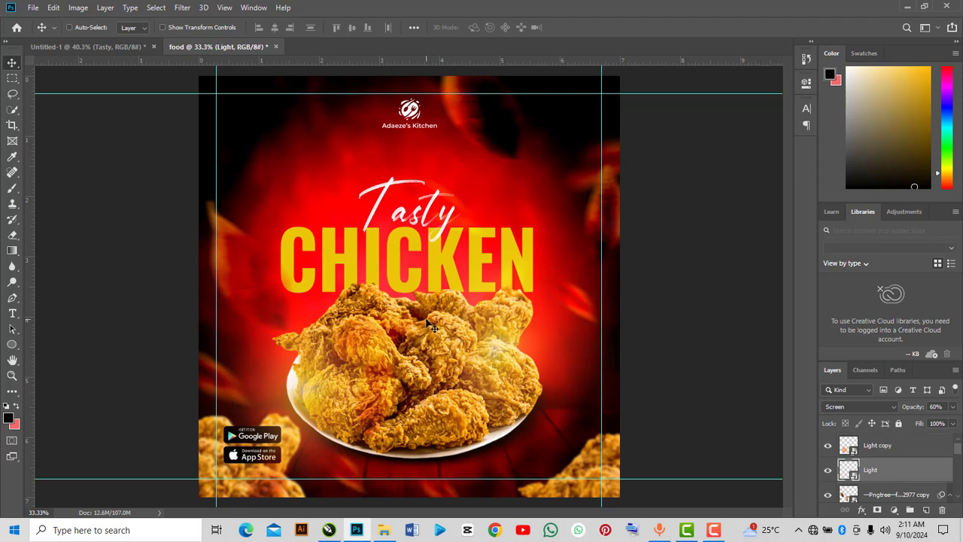
{"action": "mouse_move", "coordinate": [493, 337]}
{"action": "left_mouse_down"}
{"action": "mouse_move", "coordinate": [499, 381]}
{"action": "mouse_move", "coordinate": [506, 324]}
{"action": "left_mouse_up"}
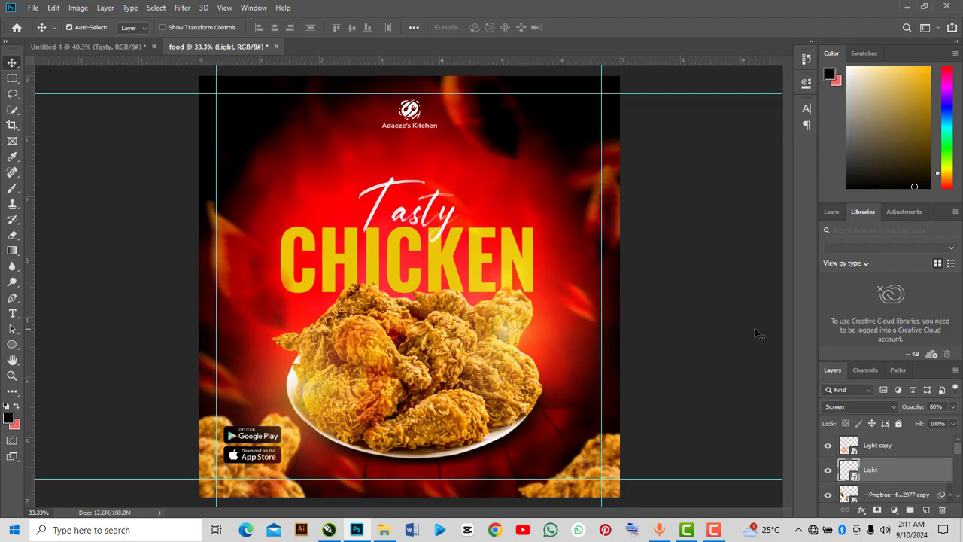
Duplicate the glow again, move it behind the Tasty headline and scale it to about 45%.
{"action": "key", "text": "ctrl+j"}
{"action": "left_click_drag", "start_coordinate": [509, 328], "coordinate": [447, 240]}
{"action": "key", "text": "ctrl+t"}
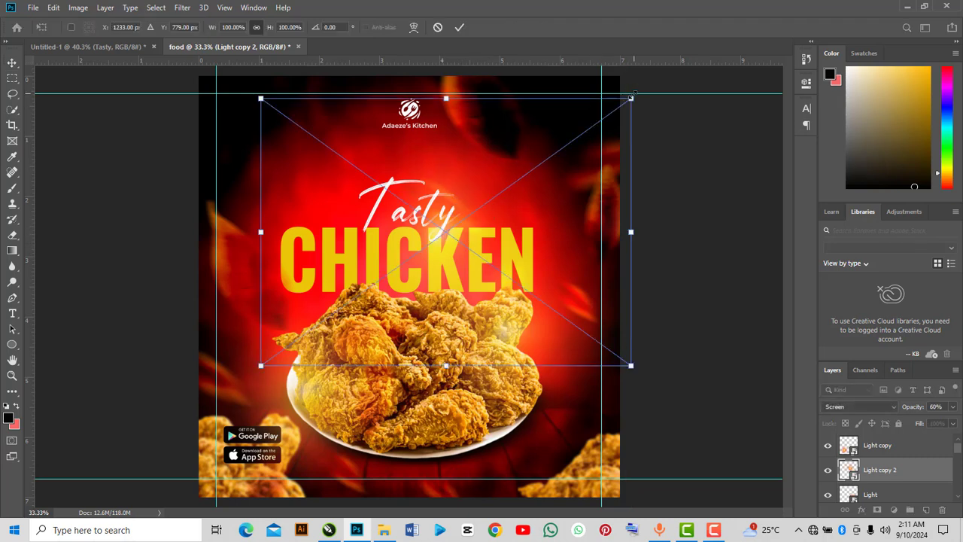
{"action": "left_click_drag", "start_coordinate": [632, 95], "coordinate": [536, 181]}
{"action": "left_click_drag", "start_coordinate": [460, 232], "coordinate": [456, 230]}
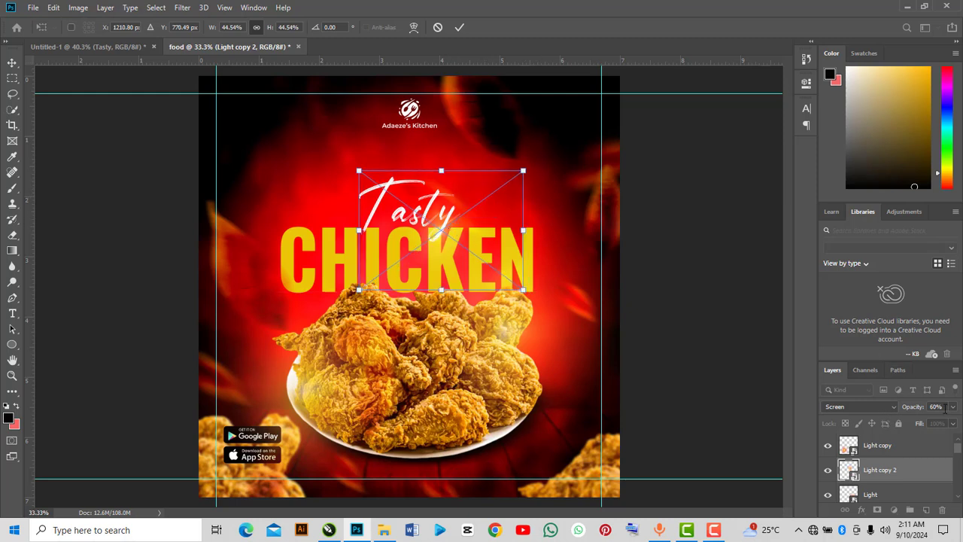
Set the new glow copy's opacity to 79% and apply the transform.
{"action": "left_click_drag", "start_coordinate": [953, 408], "coordinate": [942, 424]}
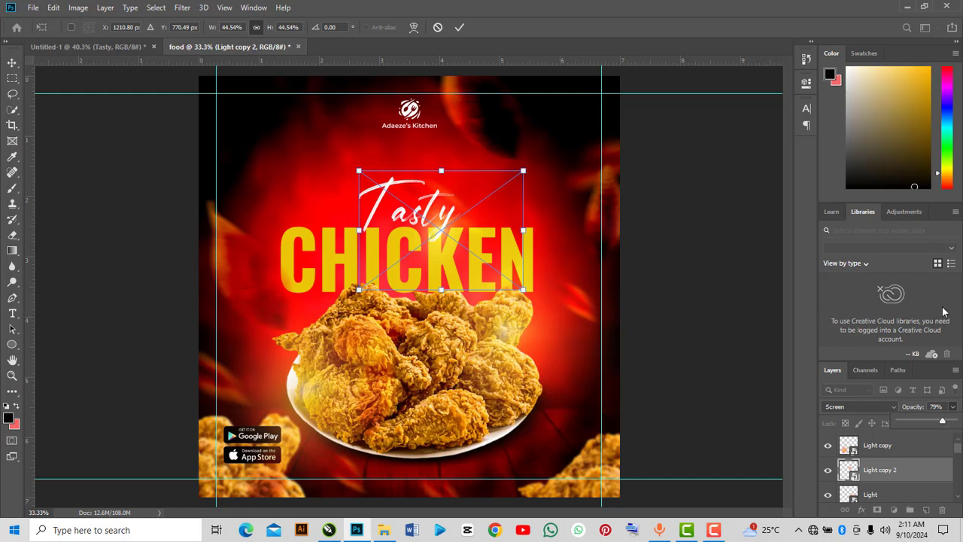
{"action": "left_click", "coordinate": [462, 27]}
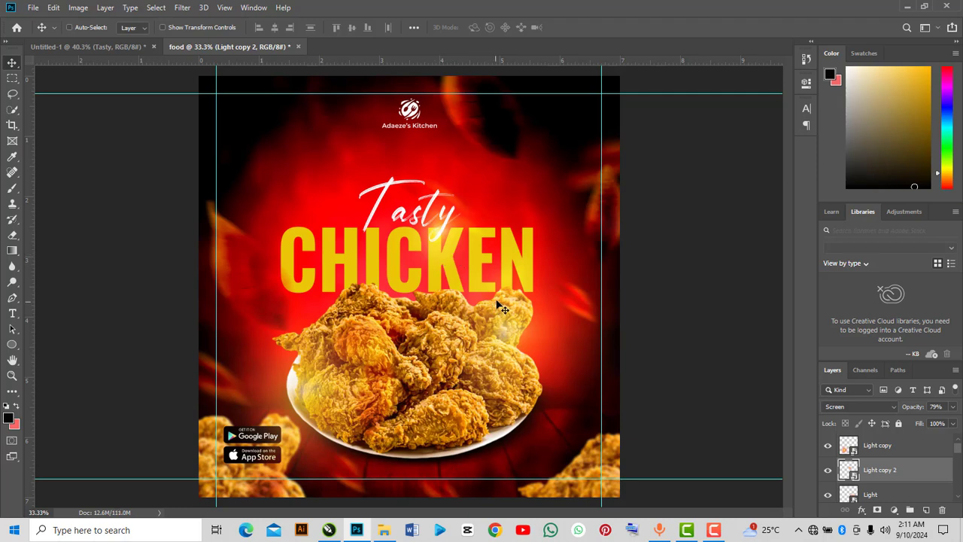
Group the three glow layers and name the group Light.
{"action": "left_click", "coordinate": [876, 450], "text": "ctrl"}
{"action": "left_click", "coordinate": [880, 493], "text": "ctrl"}
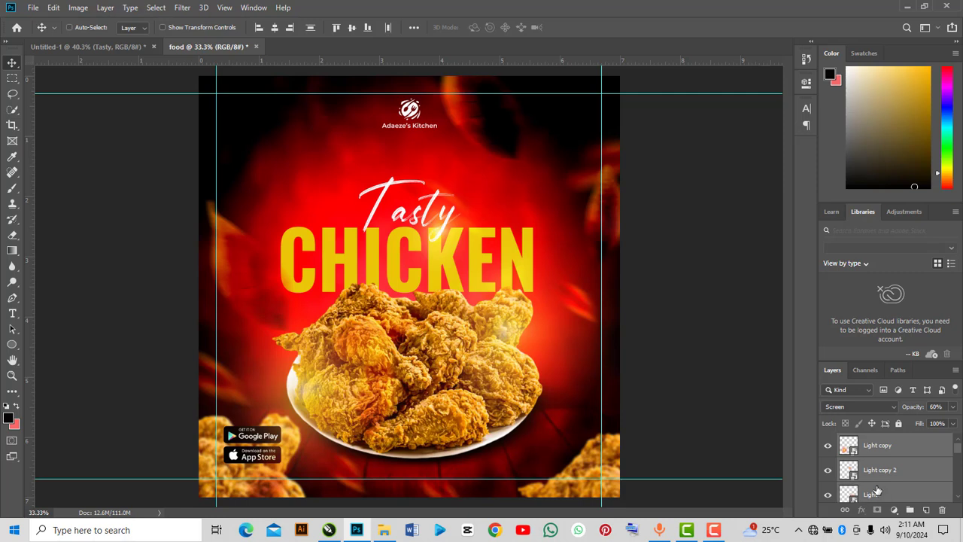
{"action": "key", "text": "ctrl+g"}
{"action": "double_click", "coordinate": [874, 440]}
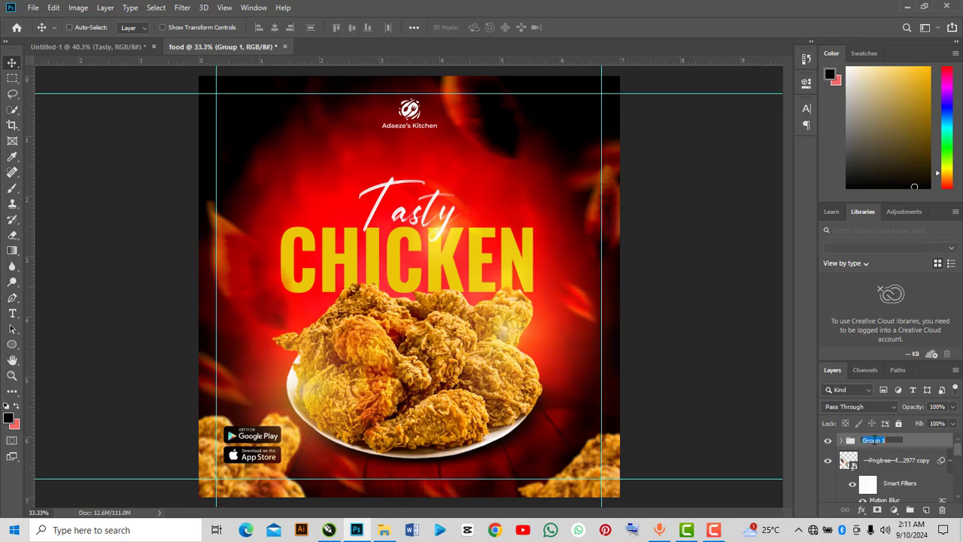
{"action": "type", "text": "Light"}
{"action": "key", "text": "Return"}
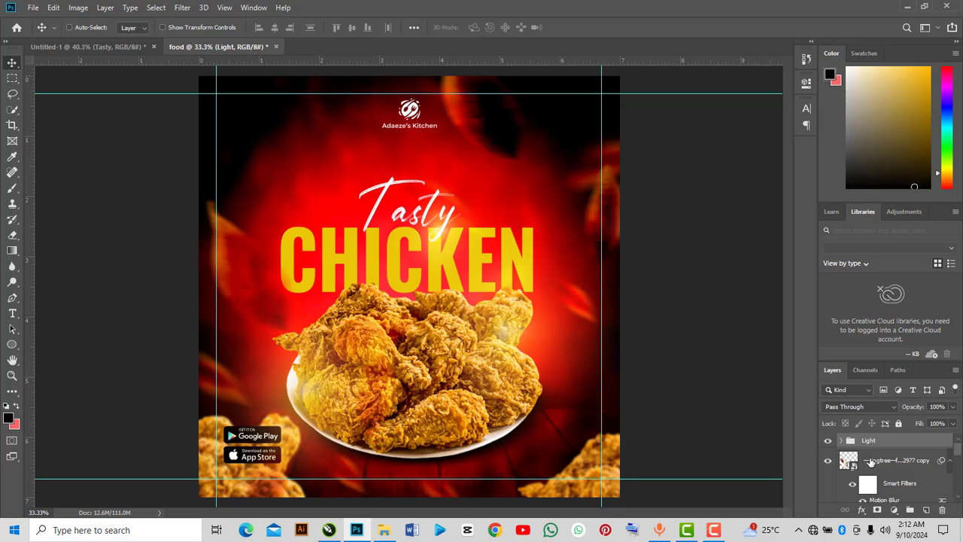
Add Uniform noise of about 10.6% to the red background image inside the BG group.
{"action": "scroll", "coordinate": [871, 464], "scroll_direction": "down", "scroll_amount": 1}
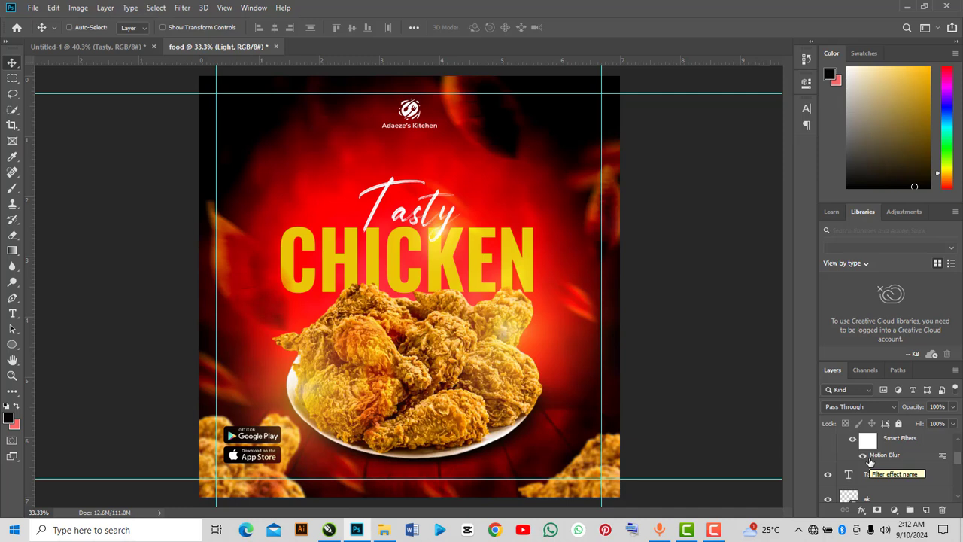
{"action": "scroll", "coordinate": [848, 475], "scroll_direction": "down", "scroll_amount": 1}
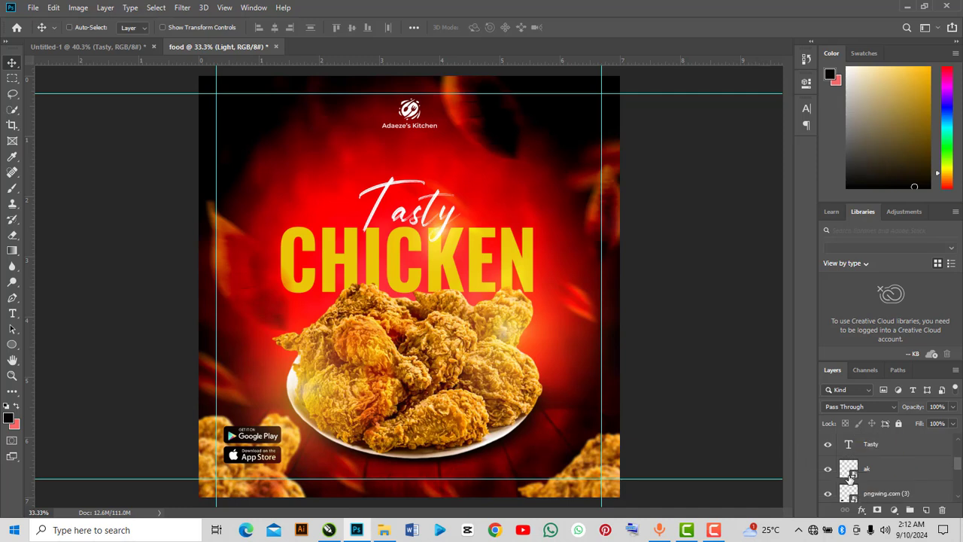
{"action": "scroll", "coordinate": [850, 474], "scroll_direction": "down", "scroll_amount": 2}
{"action": "scroll", "coordinate": [851, 478], "scroll_direction": "down", "scroll_amount": 3}
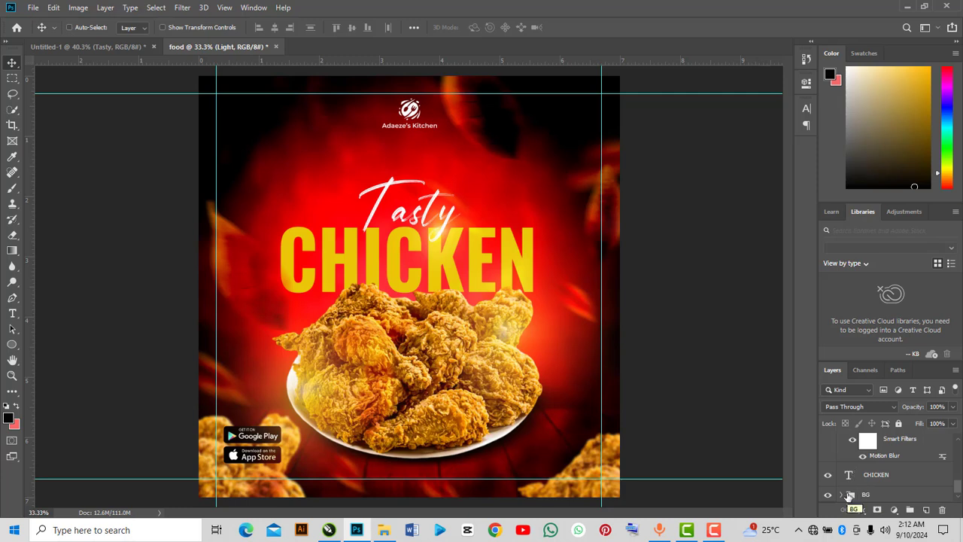
{"action": "left_click", "coordinate": [841, 494]}
{"action": "left_click", "coordinate": [872, 469]}
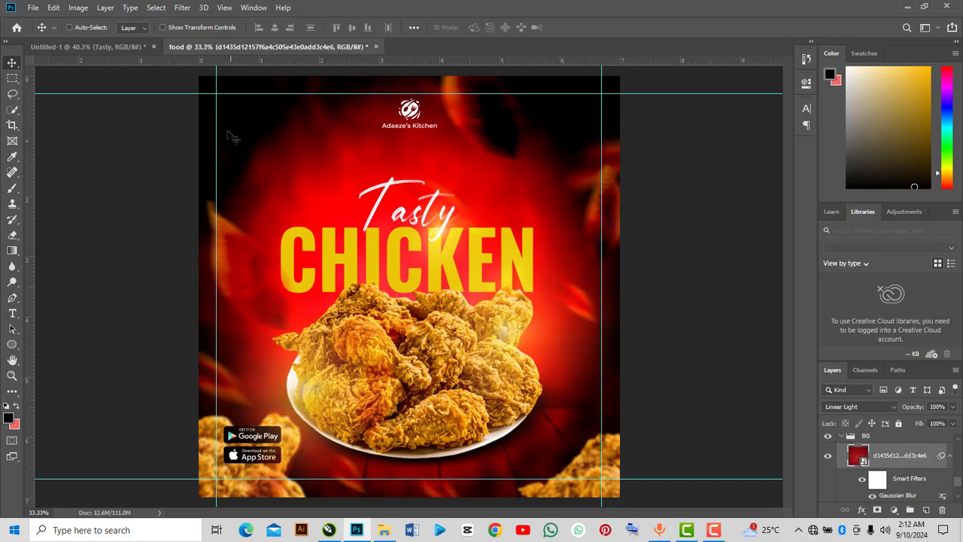
{"action": "left_click", "coordinate": [181, 7]}
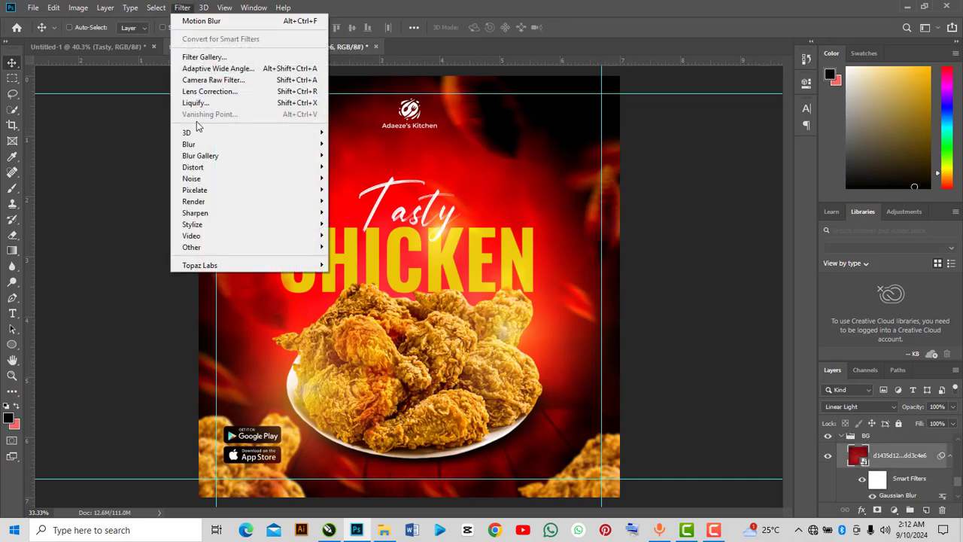
{"action": "mouse_move", "coordinate": [199, 178]}
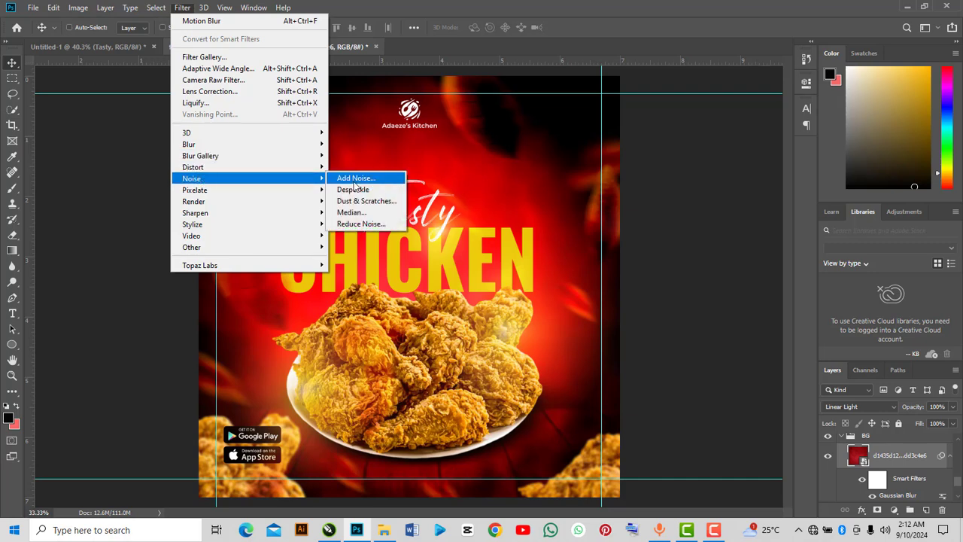
{"action": "left_click", "coordinate": [355, 180]}
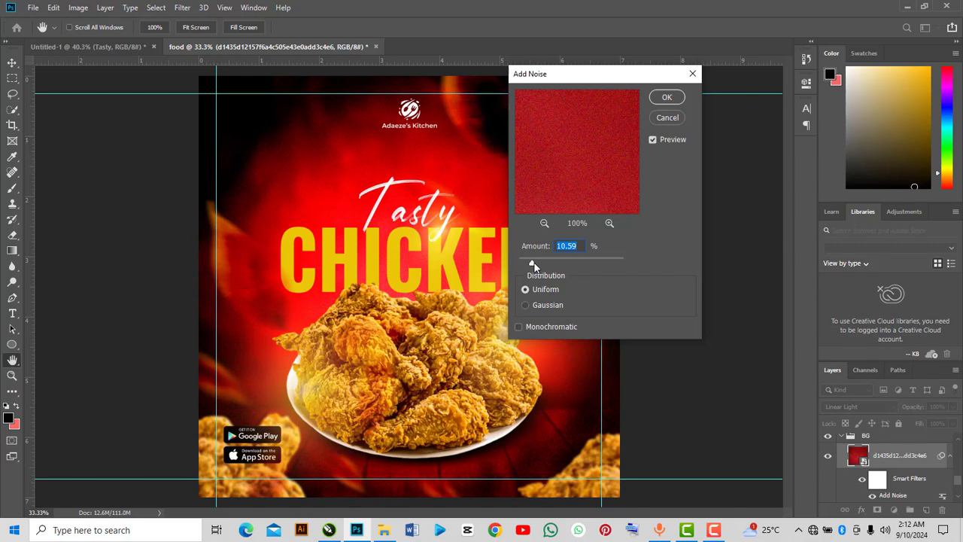
{"action": "left_click_drag", "start_coordinate": [532, 263], "coordinate": [531, 263]}
{"action": "left_click", "coordinate": [672, 104]}
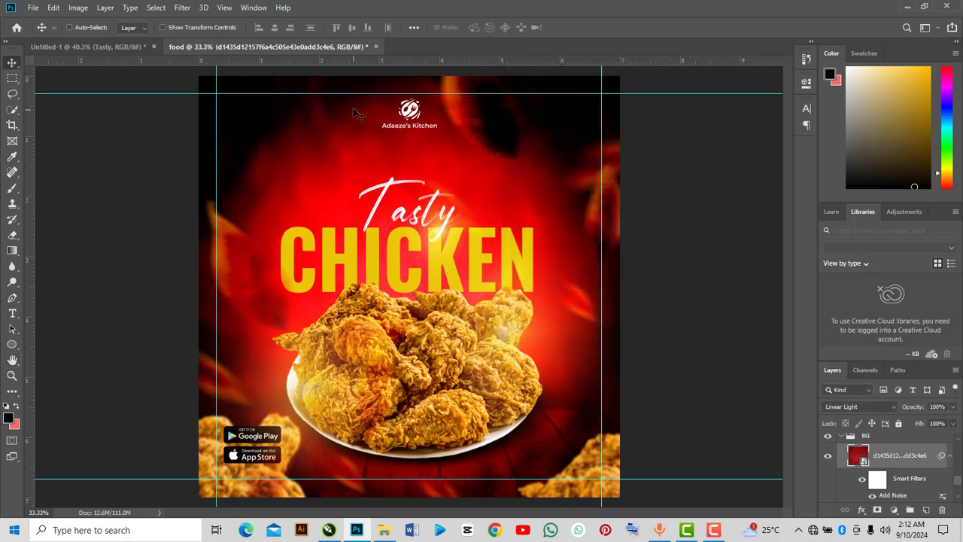
Clear all guides from the document.
{"action": "left_click", "coordinate": [224, 8]}
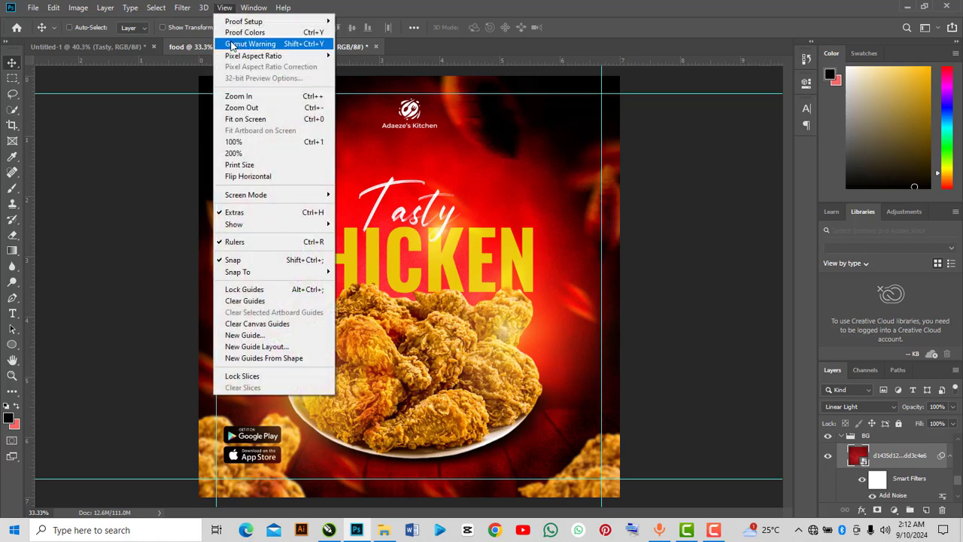
{"action": "left_click", "coordinate": [247, 301]}
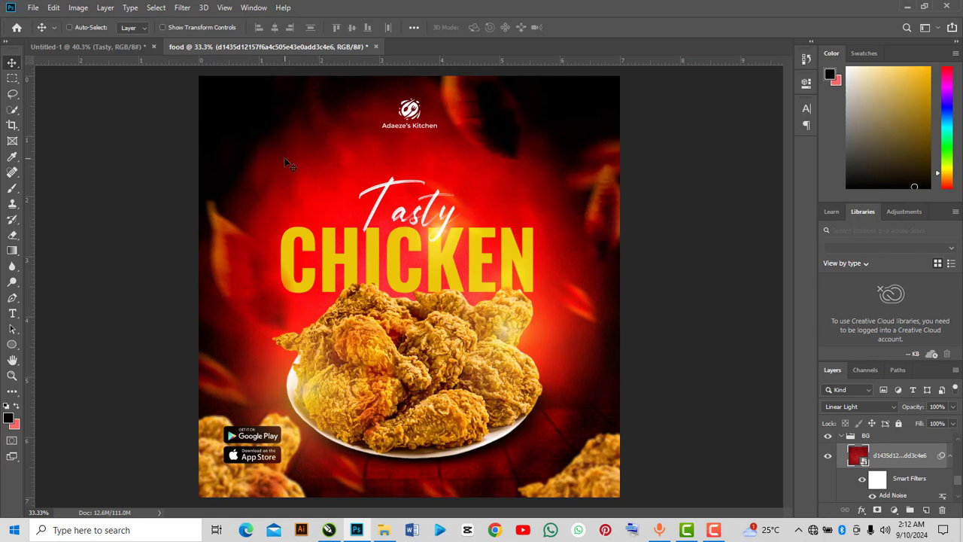